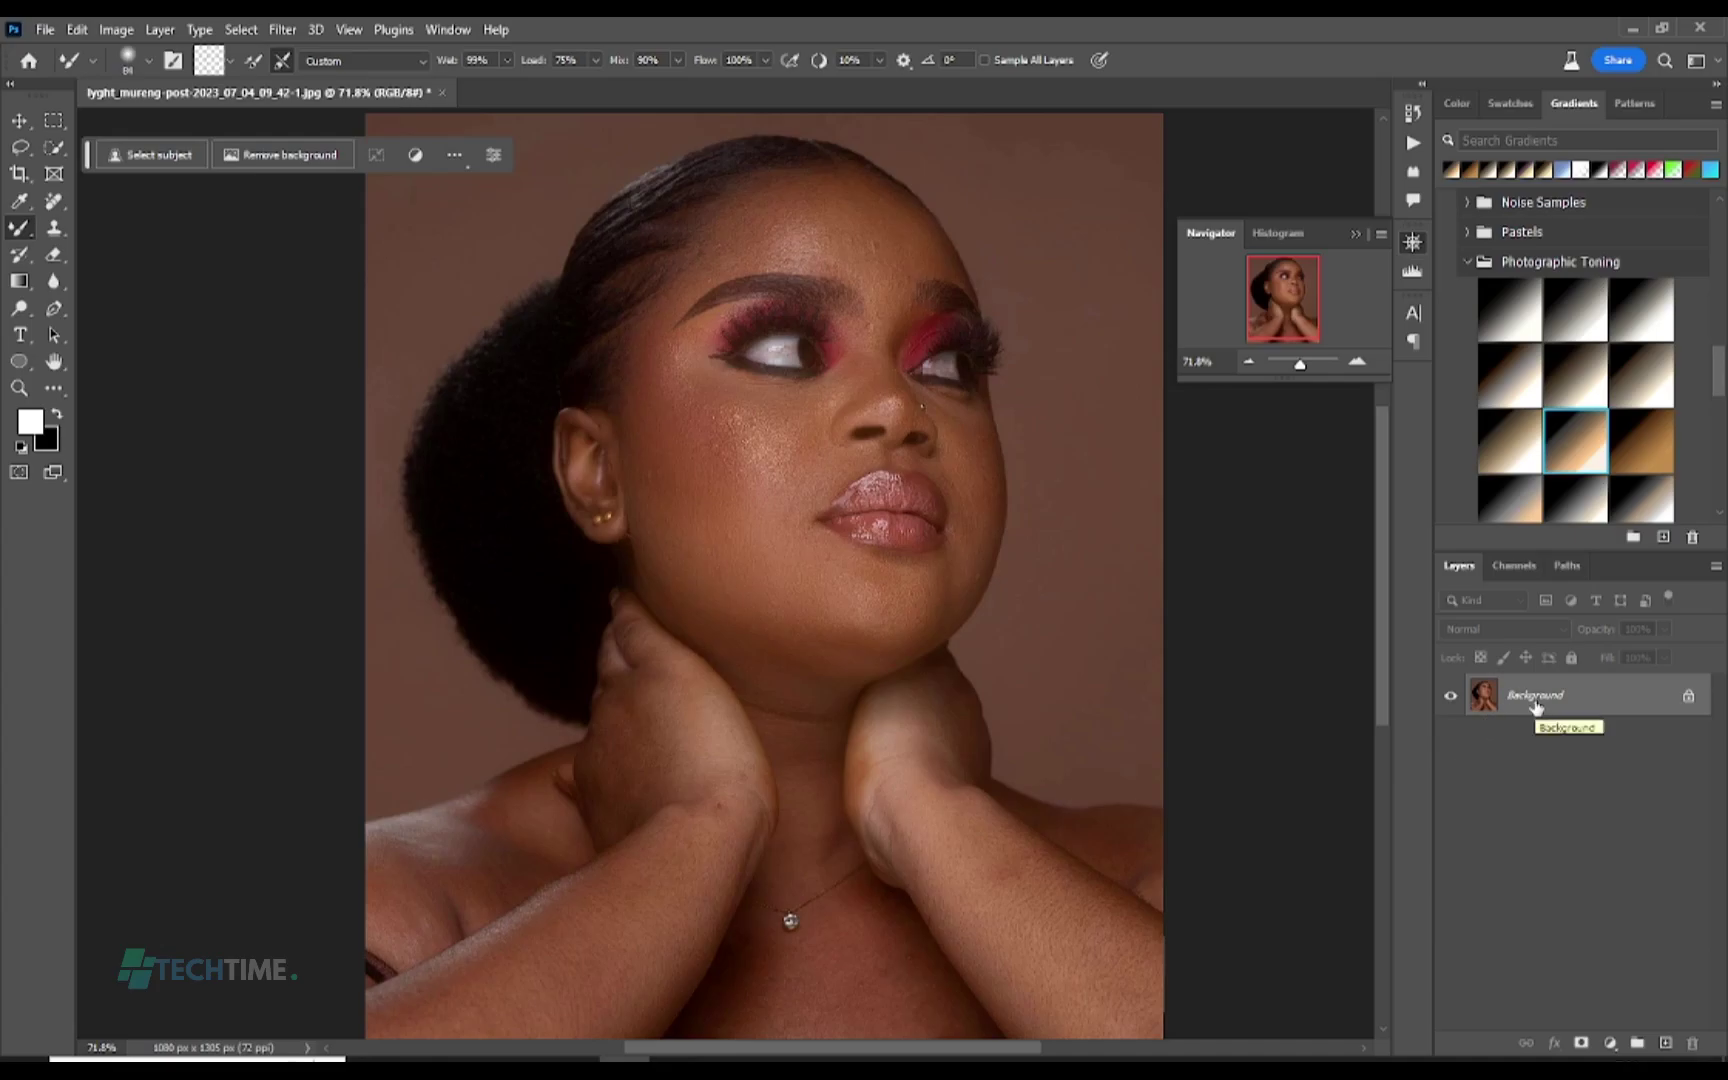
# Step: Duplicate the Background layer twice and rename the topmost copy high
pyautogui.hotkey('ctrl', 'j')
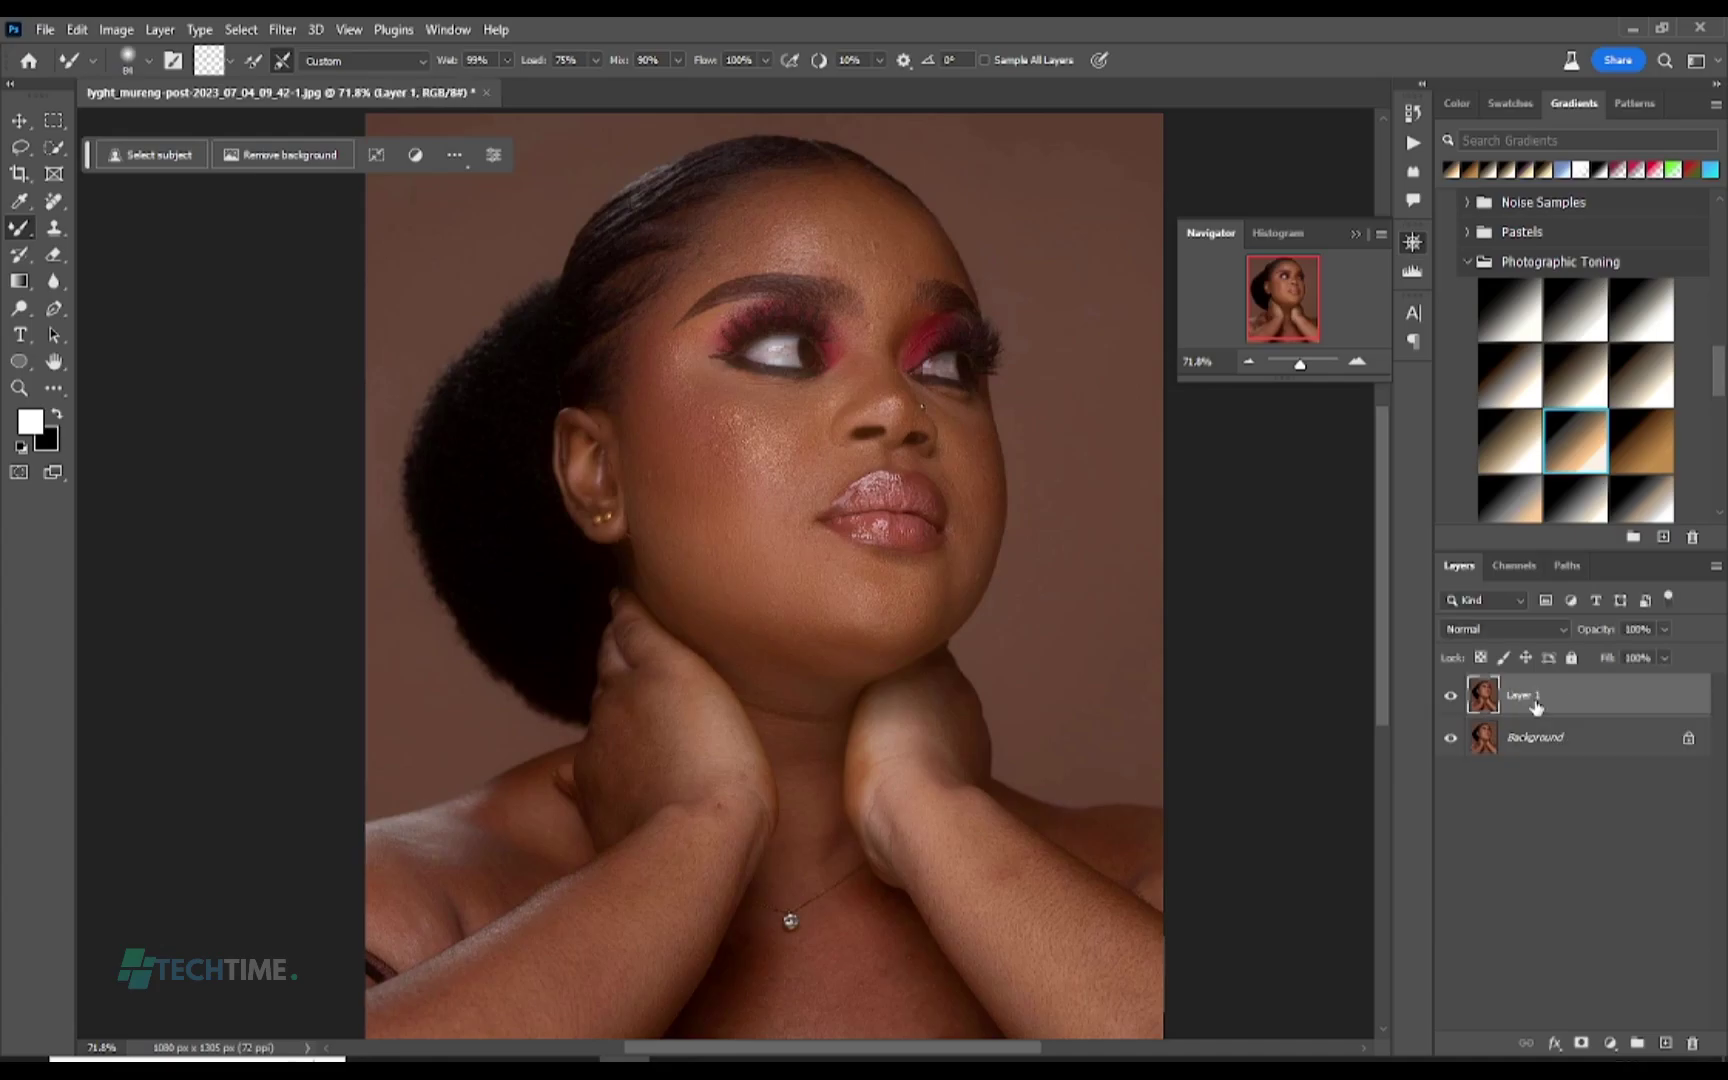
pyautogui.hotkey('ctrl', 'j')
pyautogui.doubleClick(1524, 694)
pyautogui.write('hi')
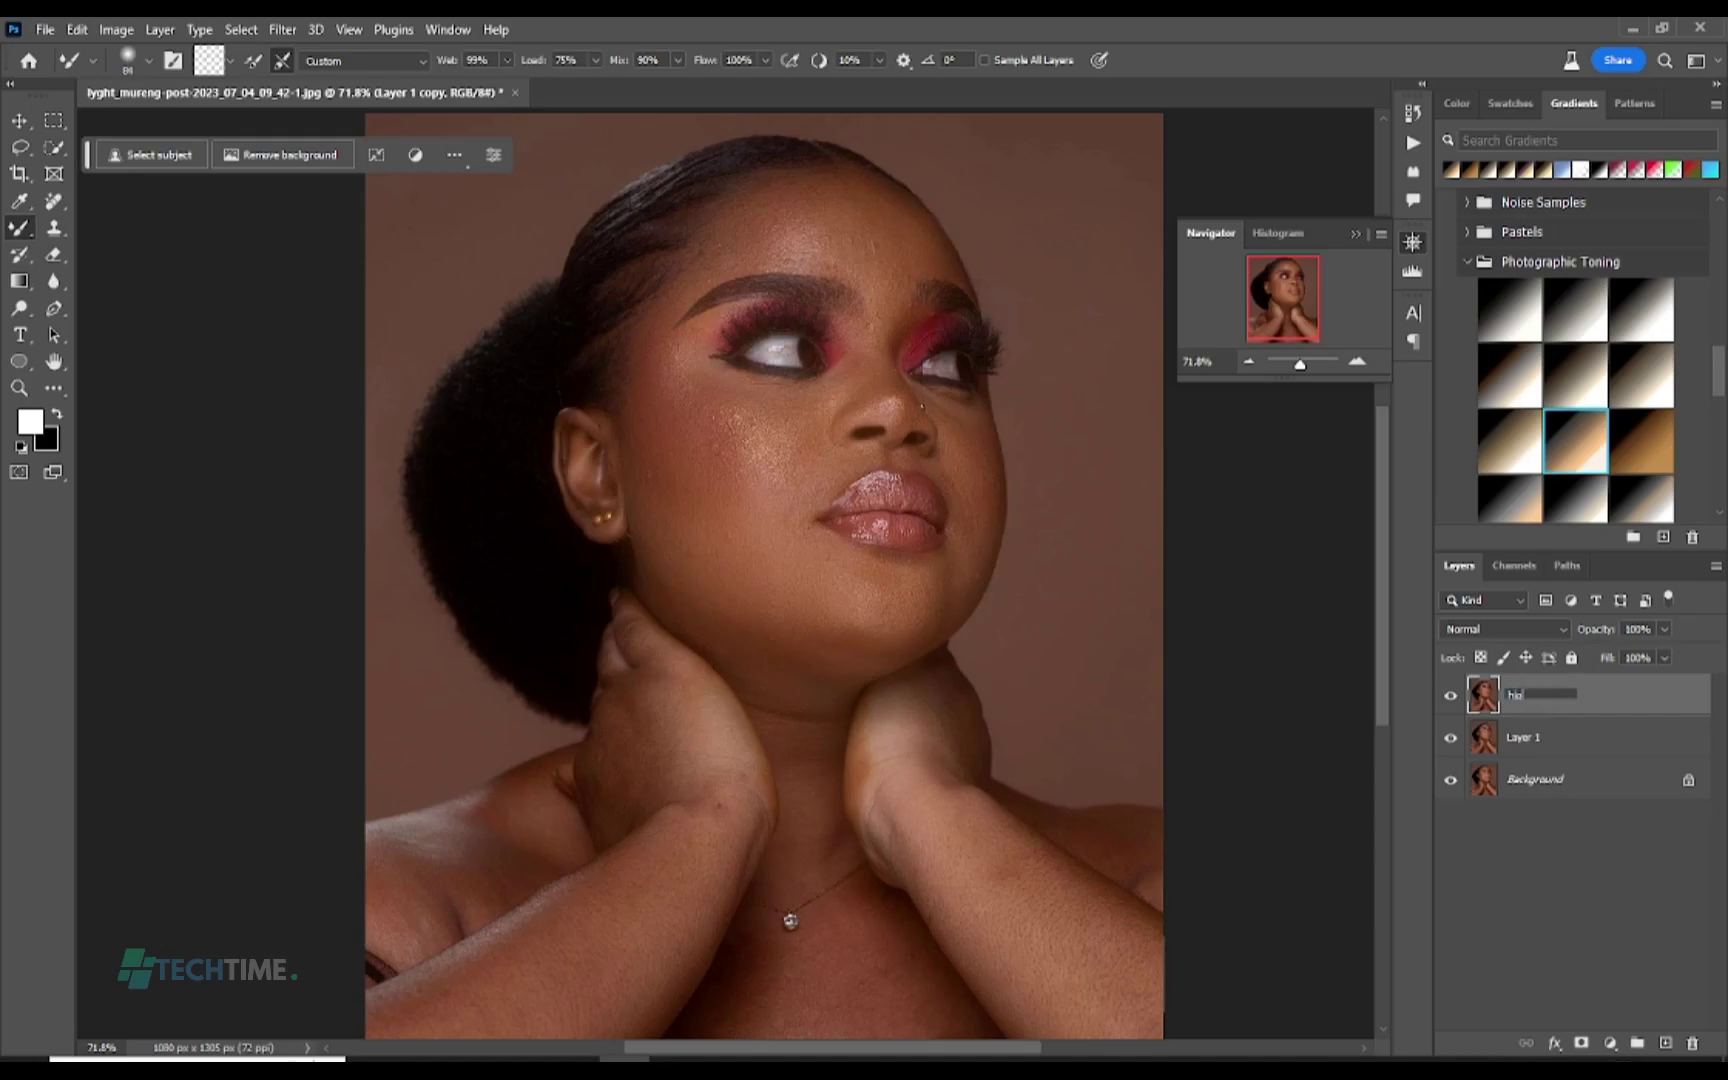
pyautogui.write('gh')
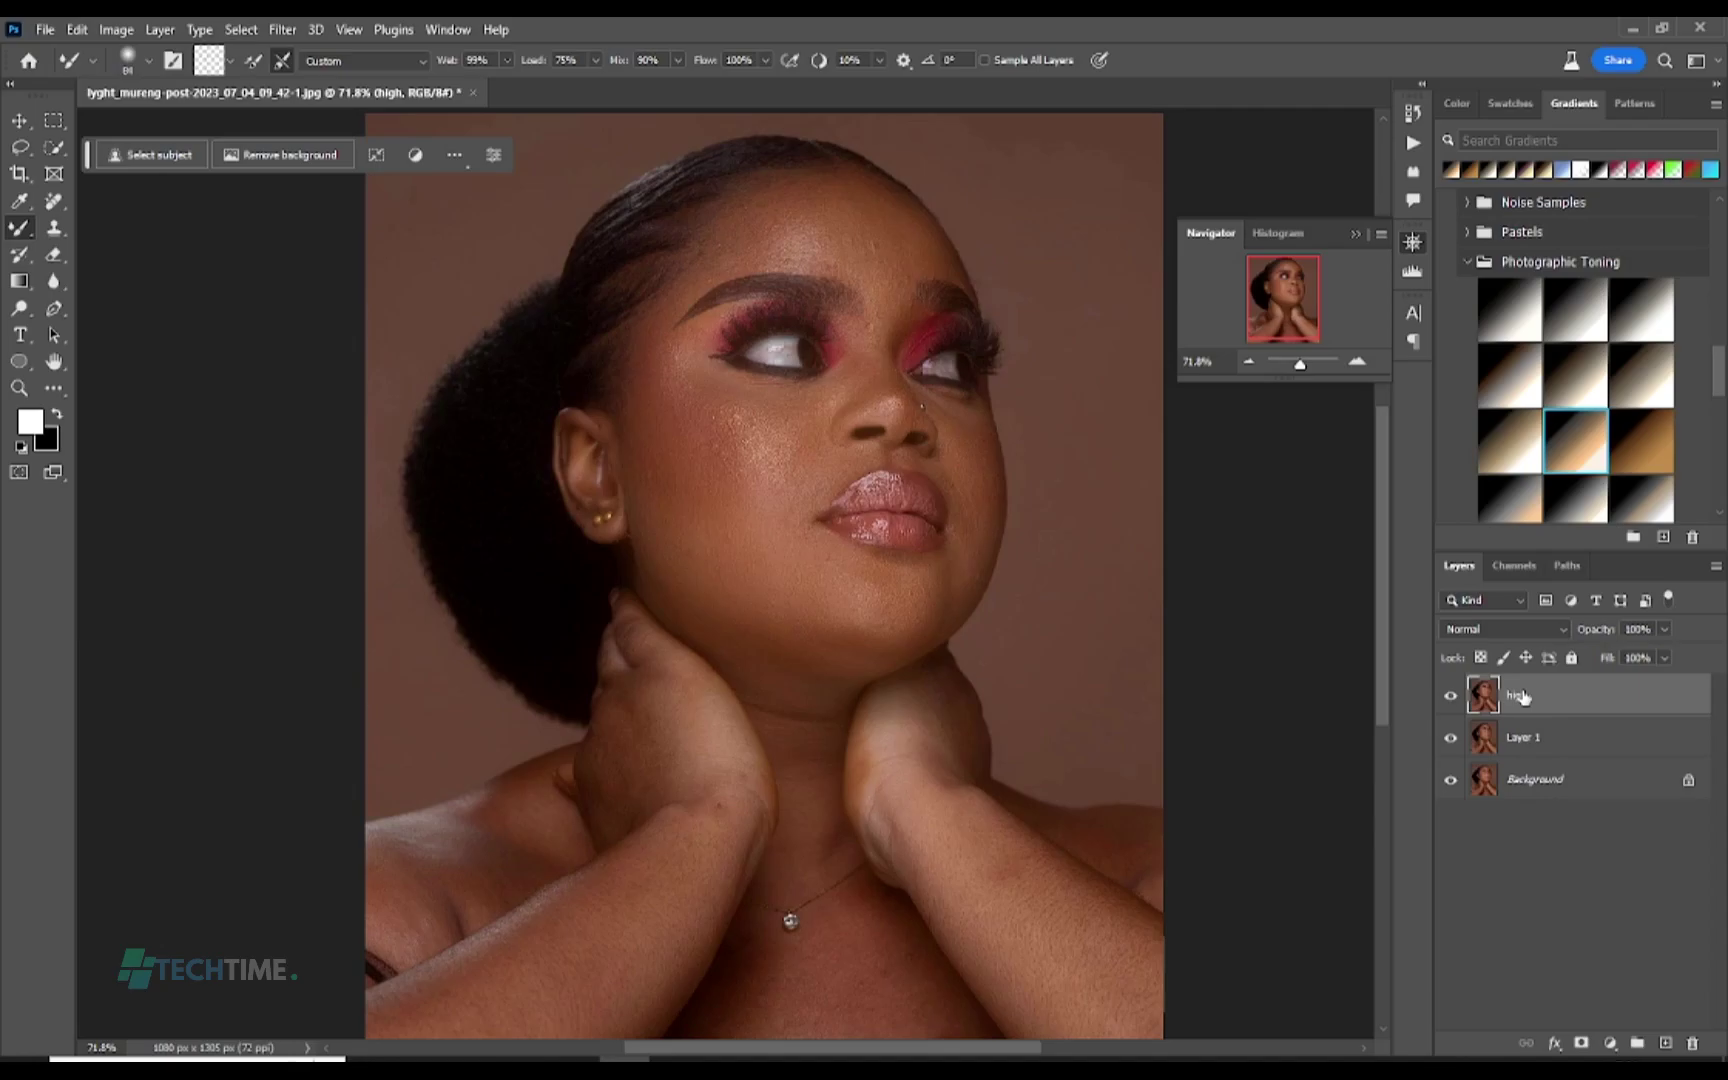
# Step: Rename the lower duplicate, Layer 1, as low
pyautogui.doubleClick(1522, 737)
pyautogui.write('lo')
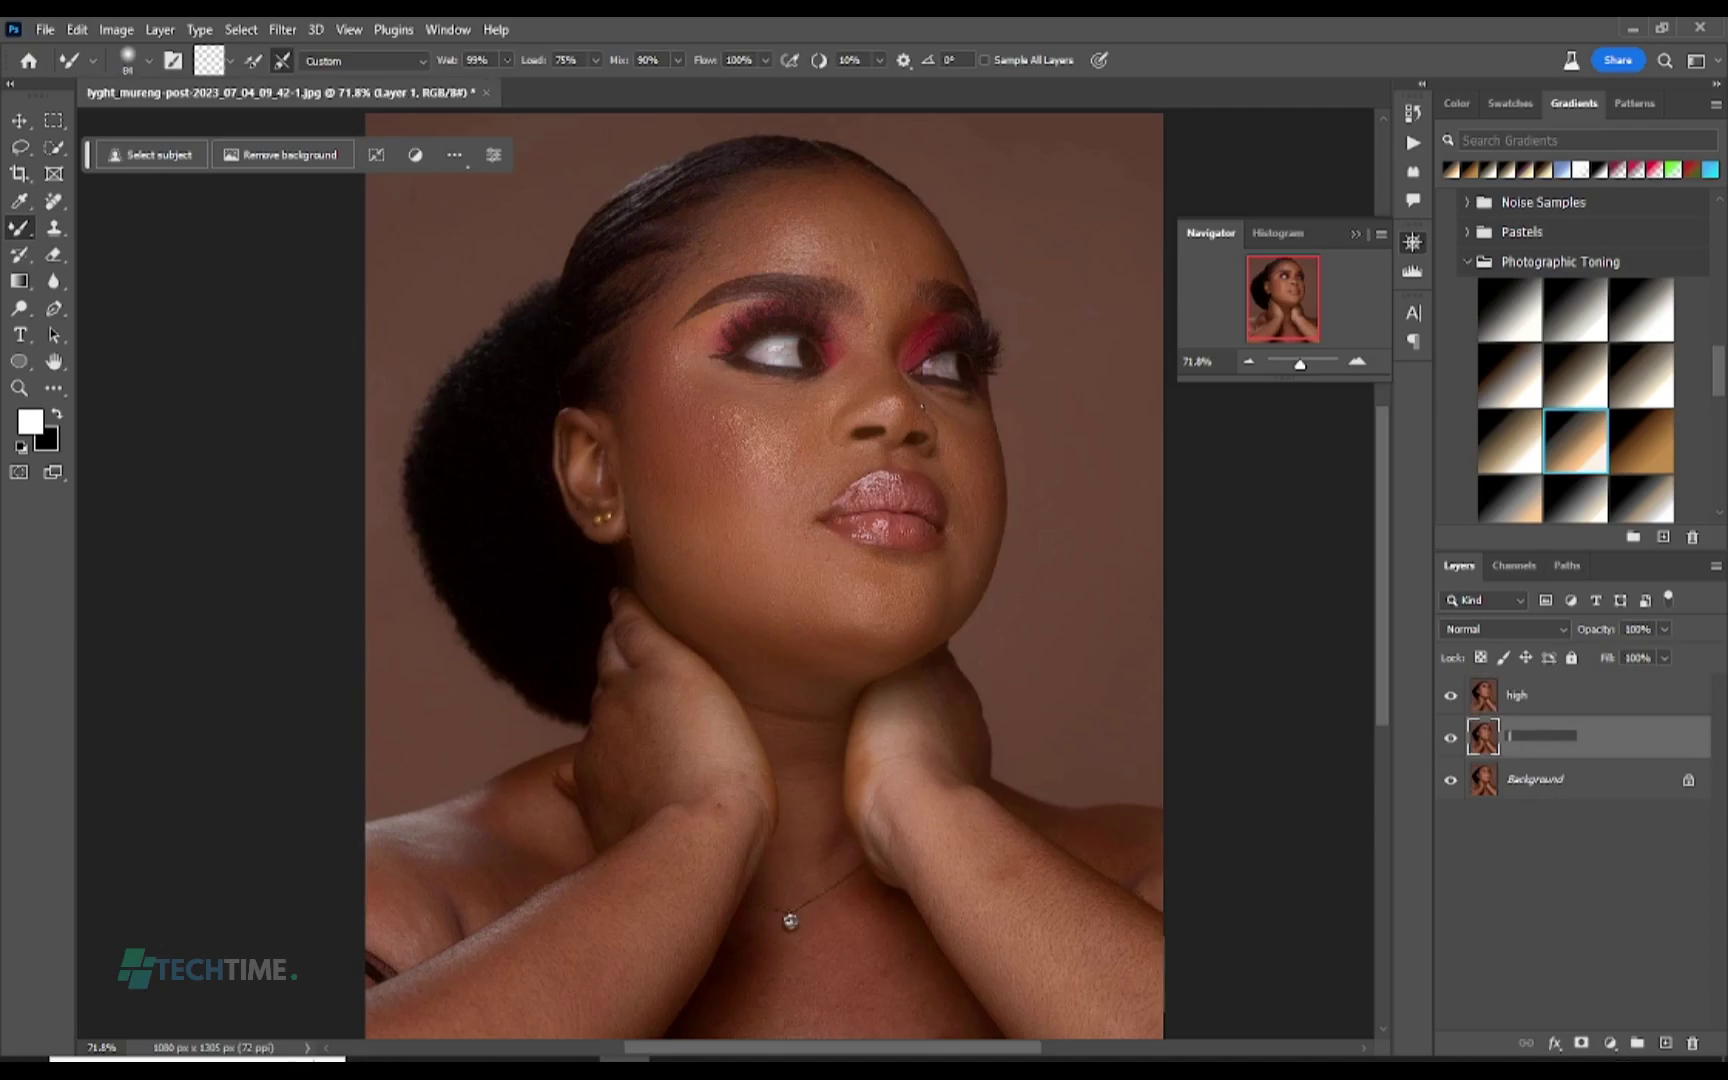
pyautogui.write('w')
pyautogui.press('Return')
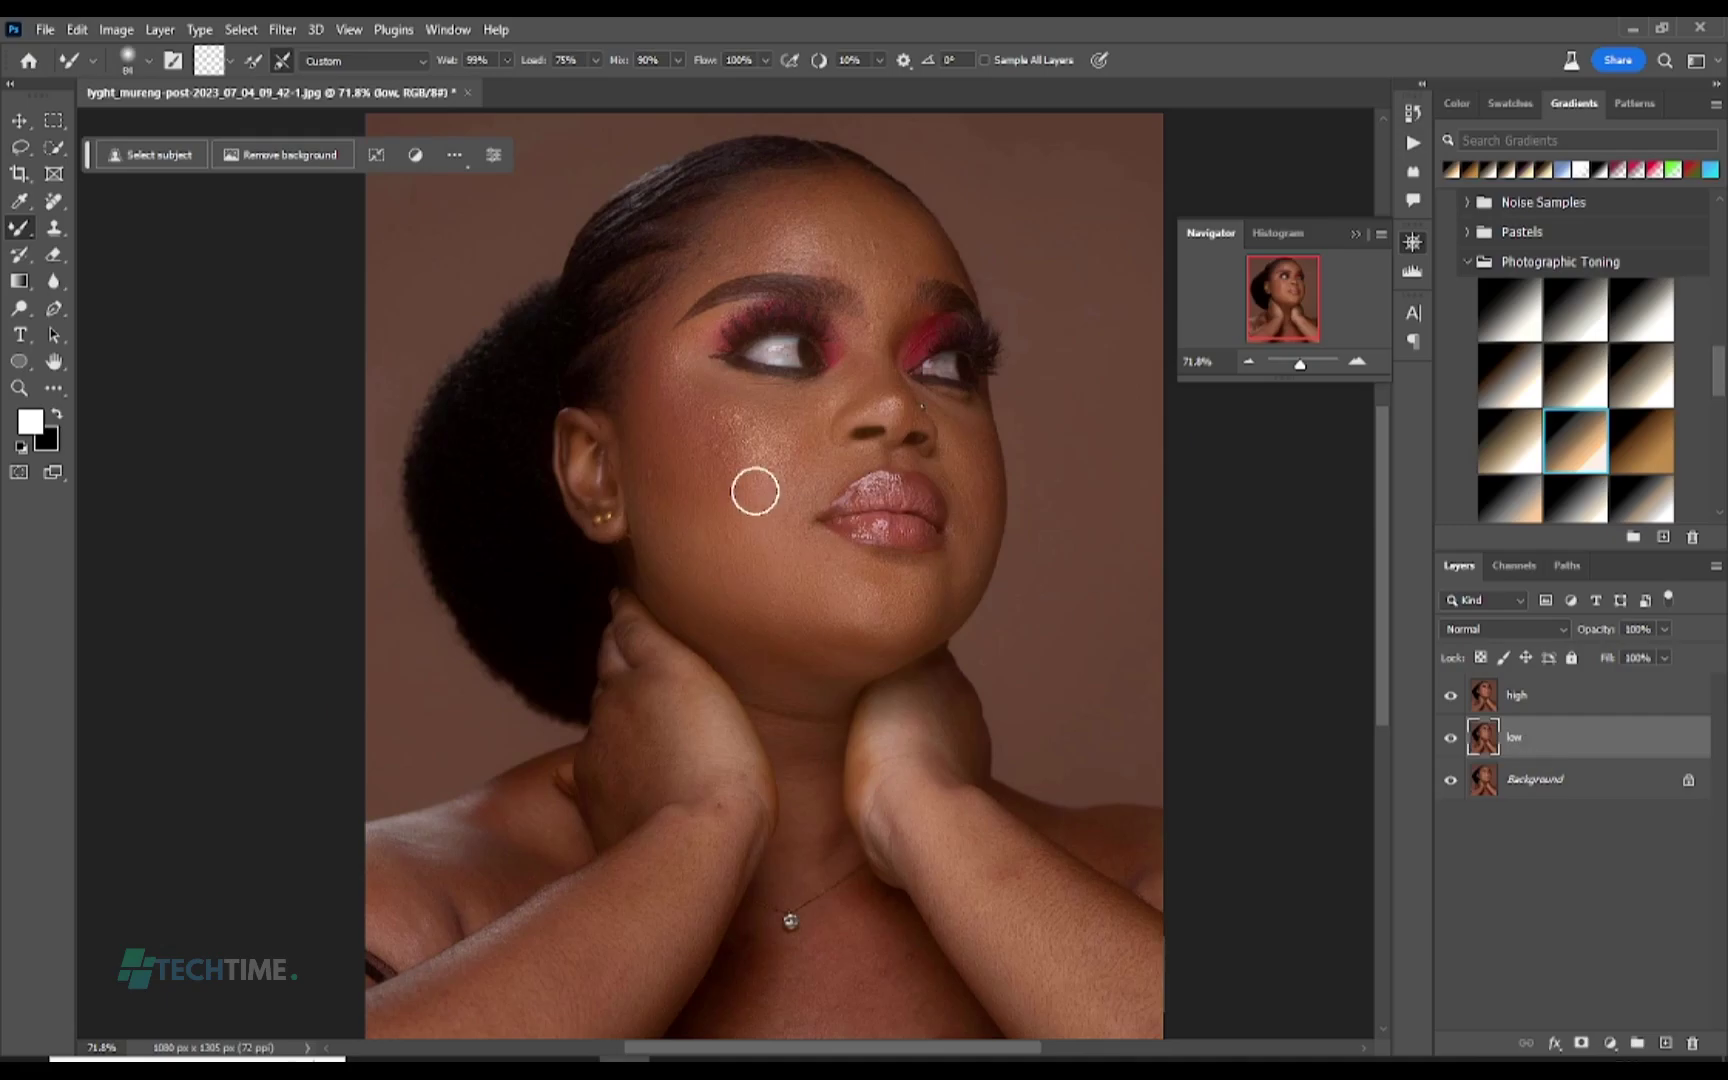
# Step: Hide the high layer and make the low layer active
pyautogui.click(1515, 702)
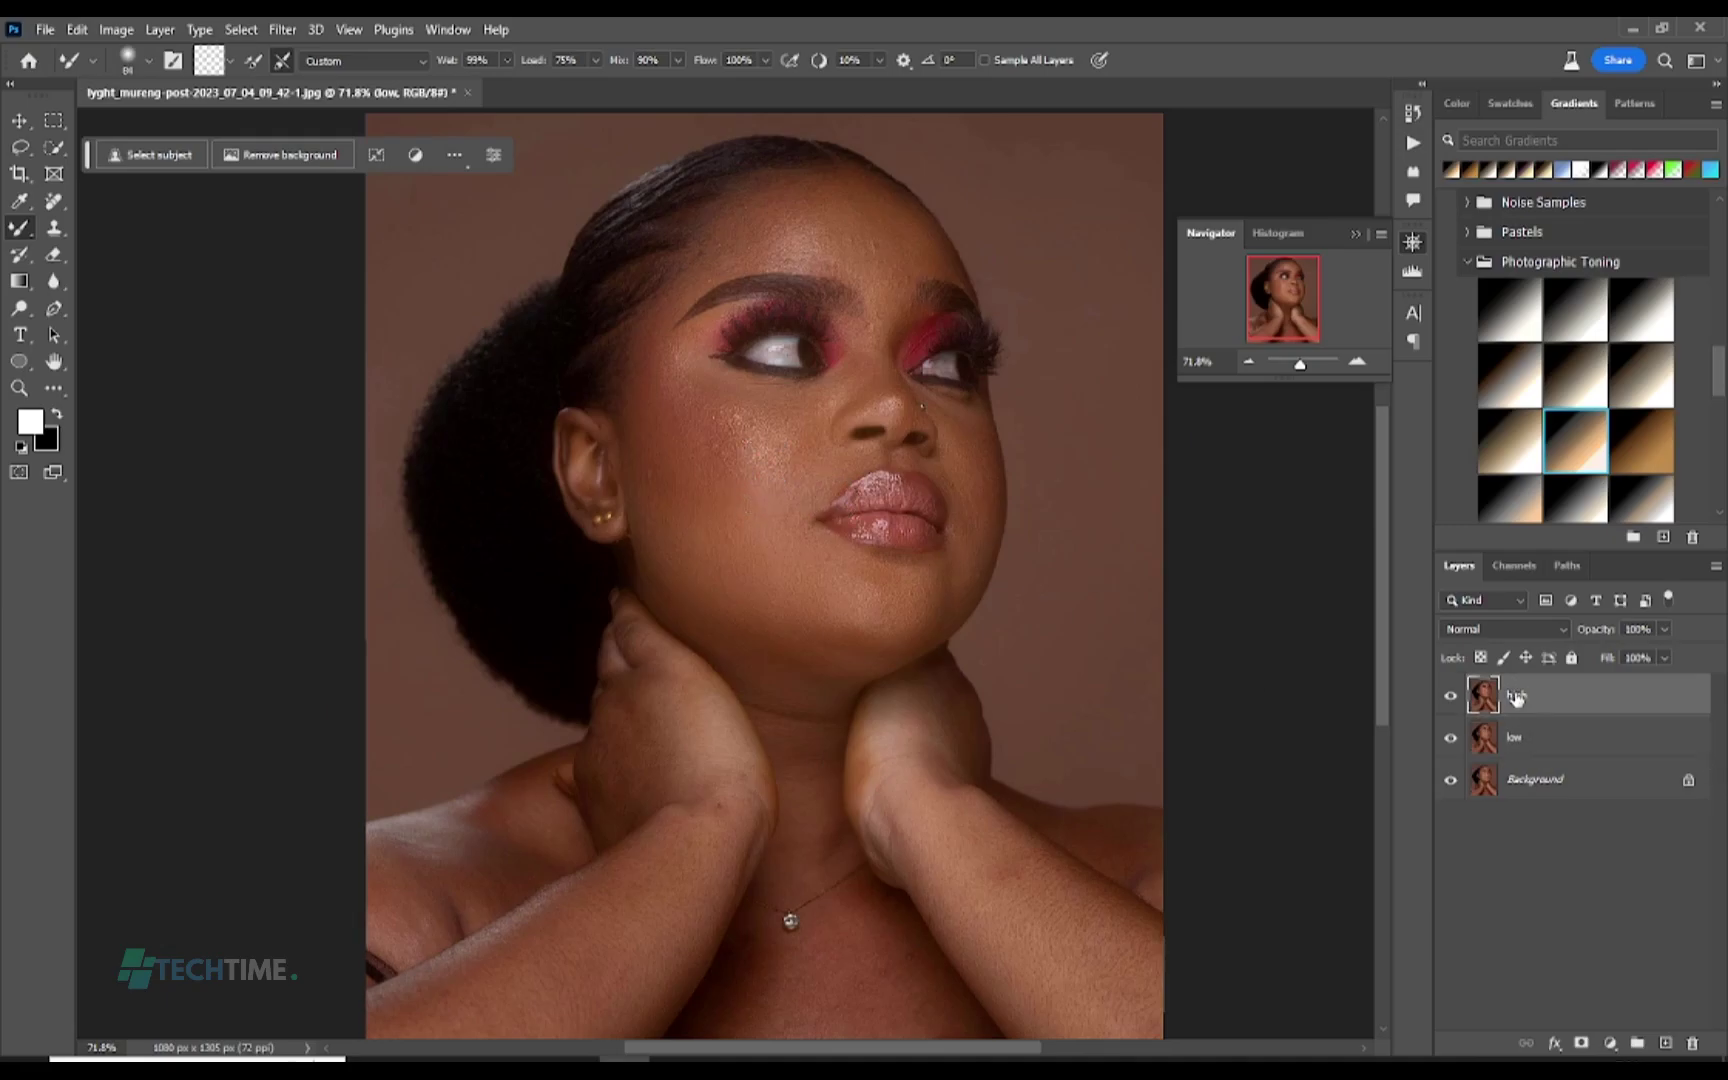
pyautogui.click(1516, 745)
pyautogui.click(1450, 695)
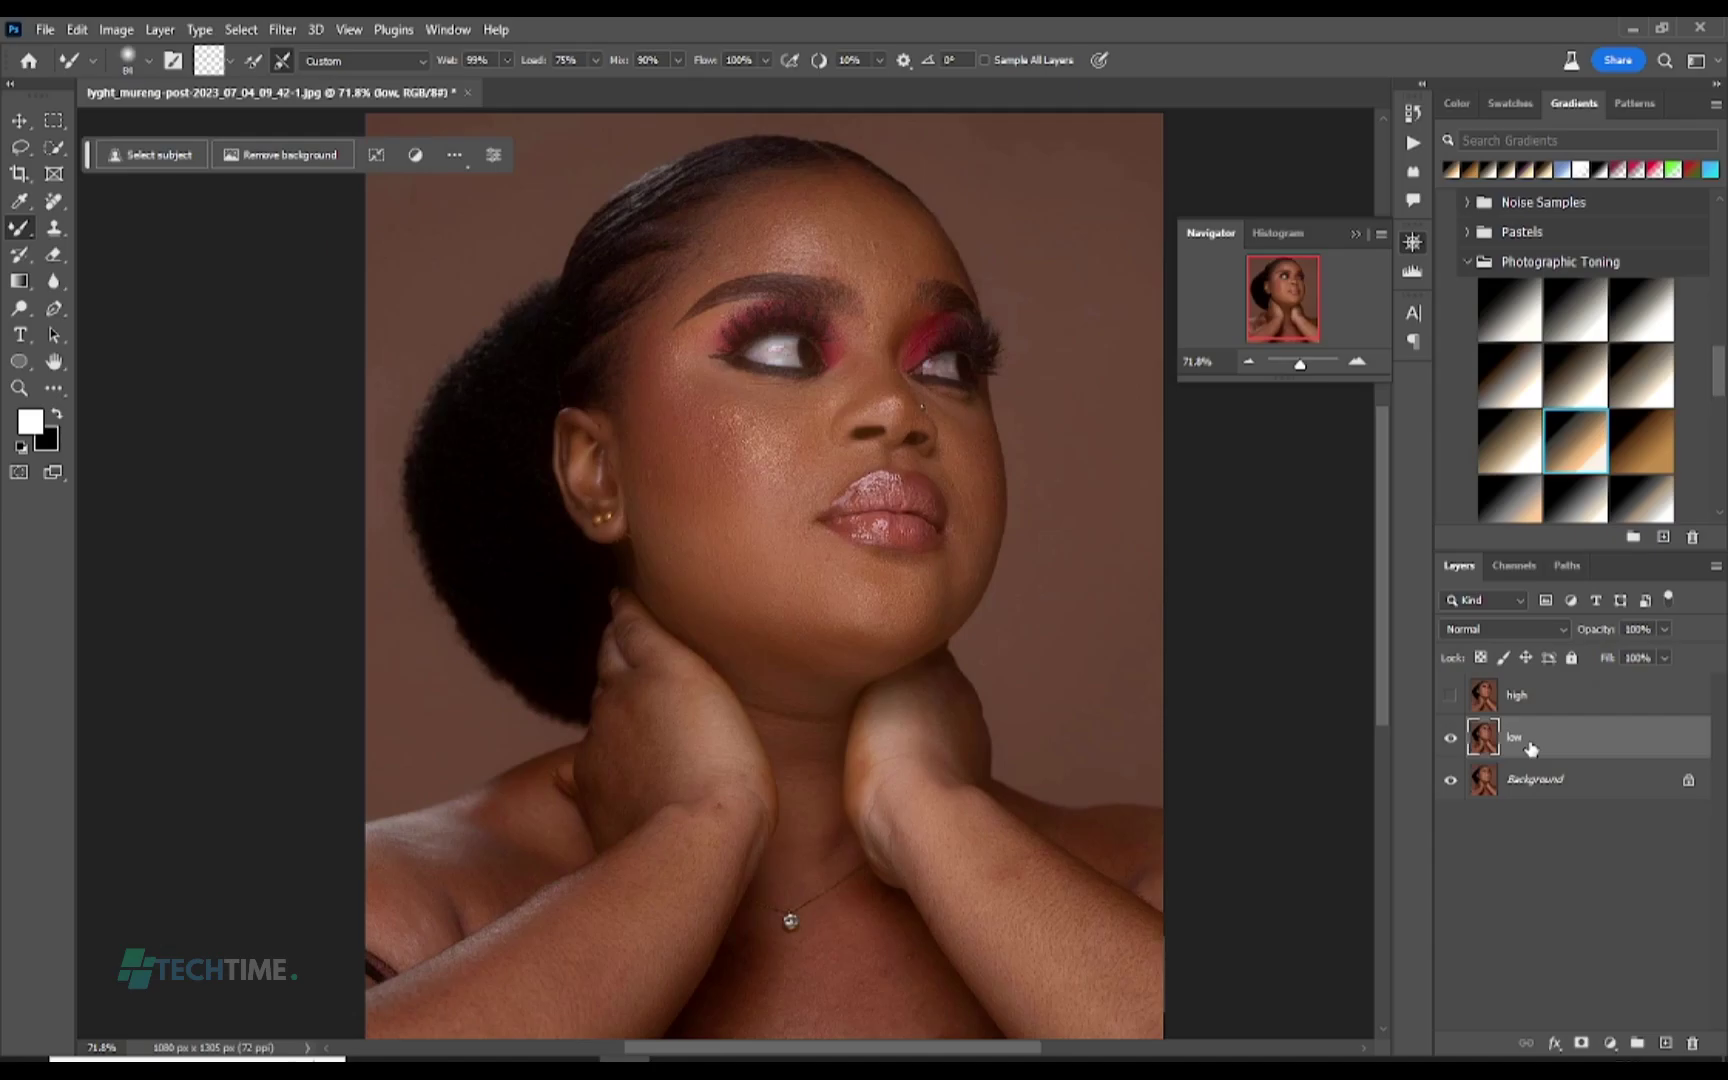
# Step: Start a Gaussian Blur on the low layer with a 0.1-pixel radius and bring the textured cheek into the preview
pyautogui.click(297, 31)
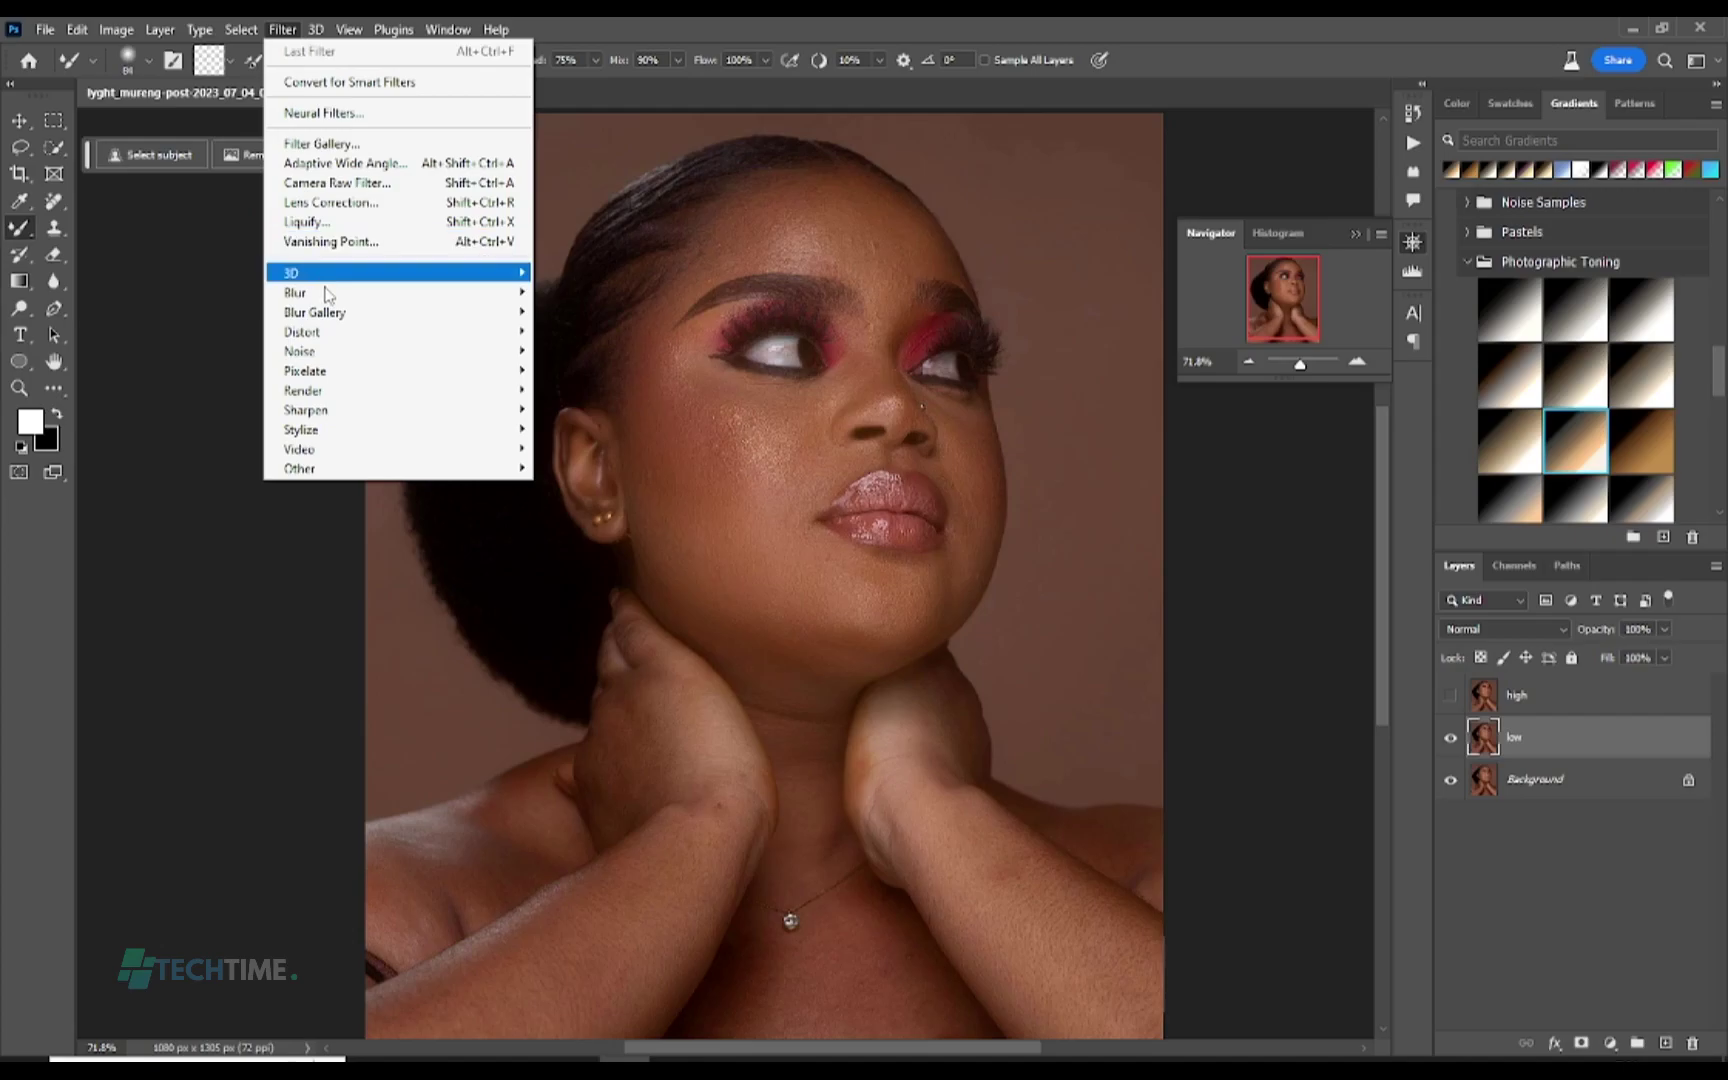
pyautogui.moveTo(342, 304)
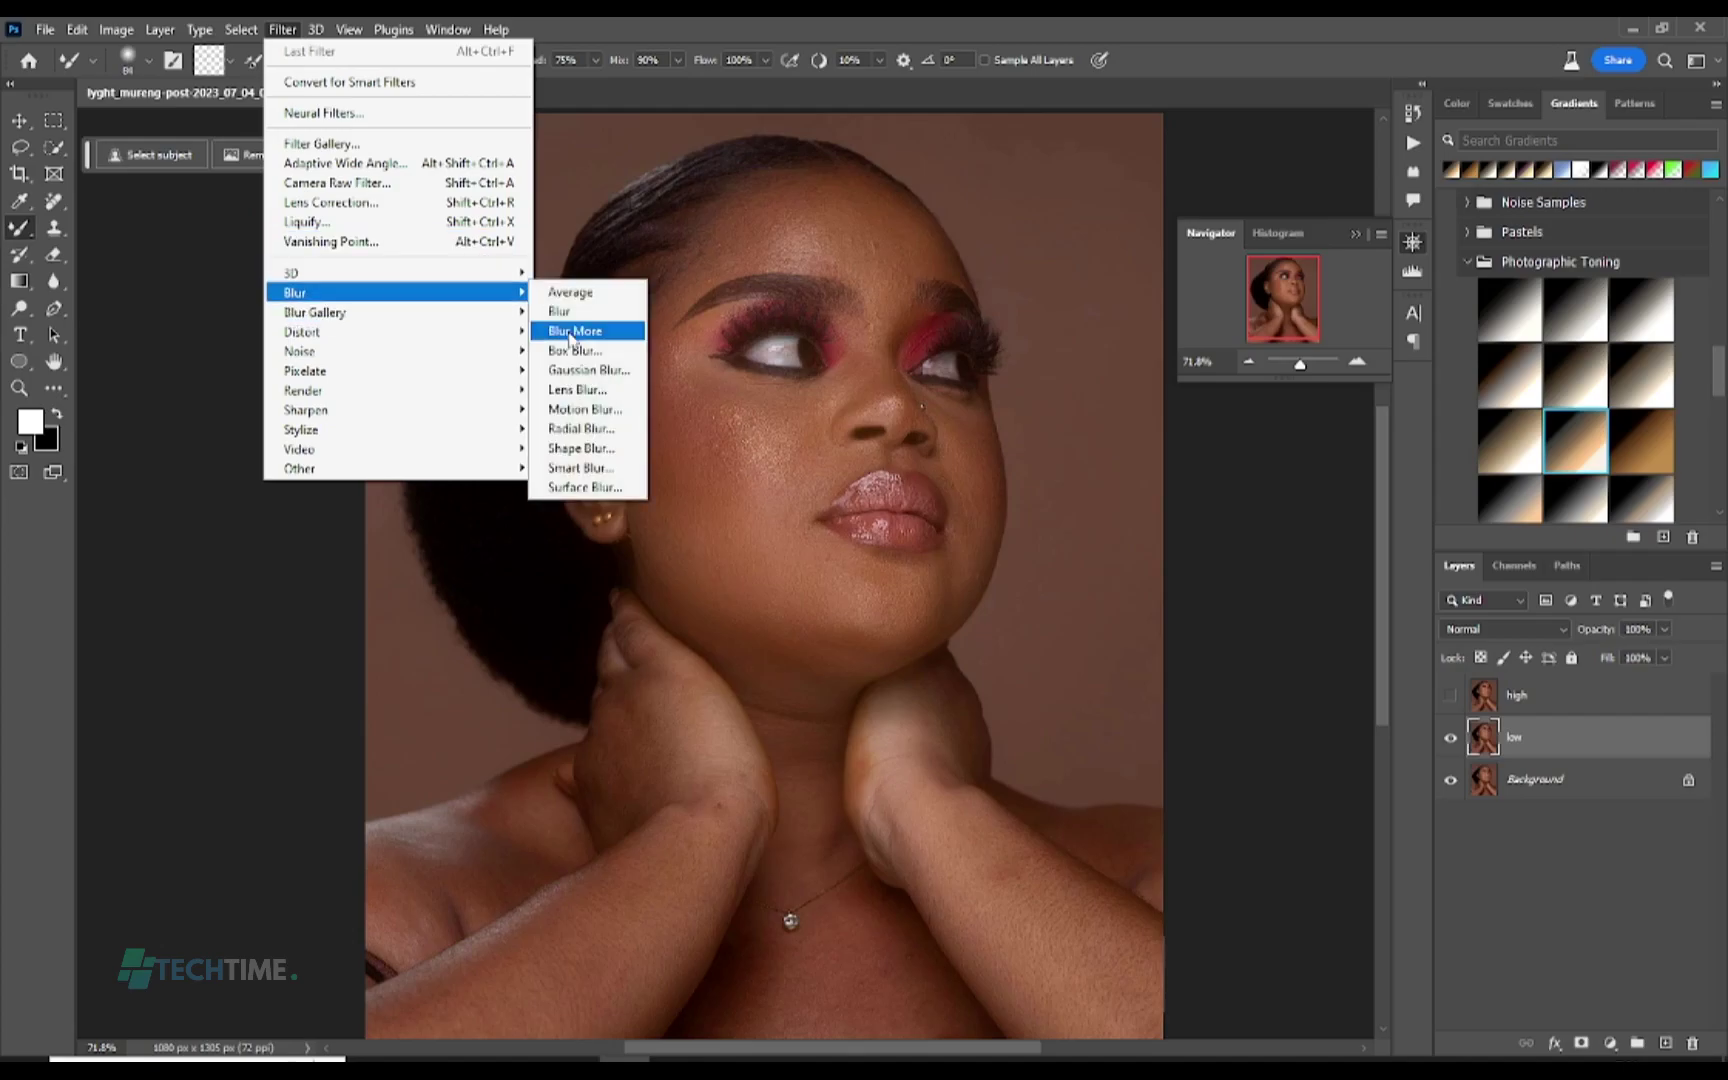
pyautogui.click(590, 370)
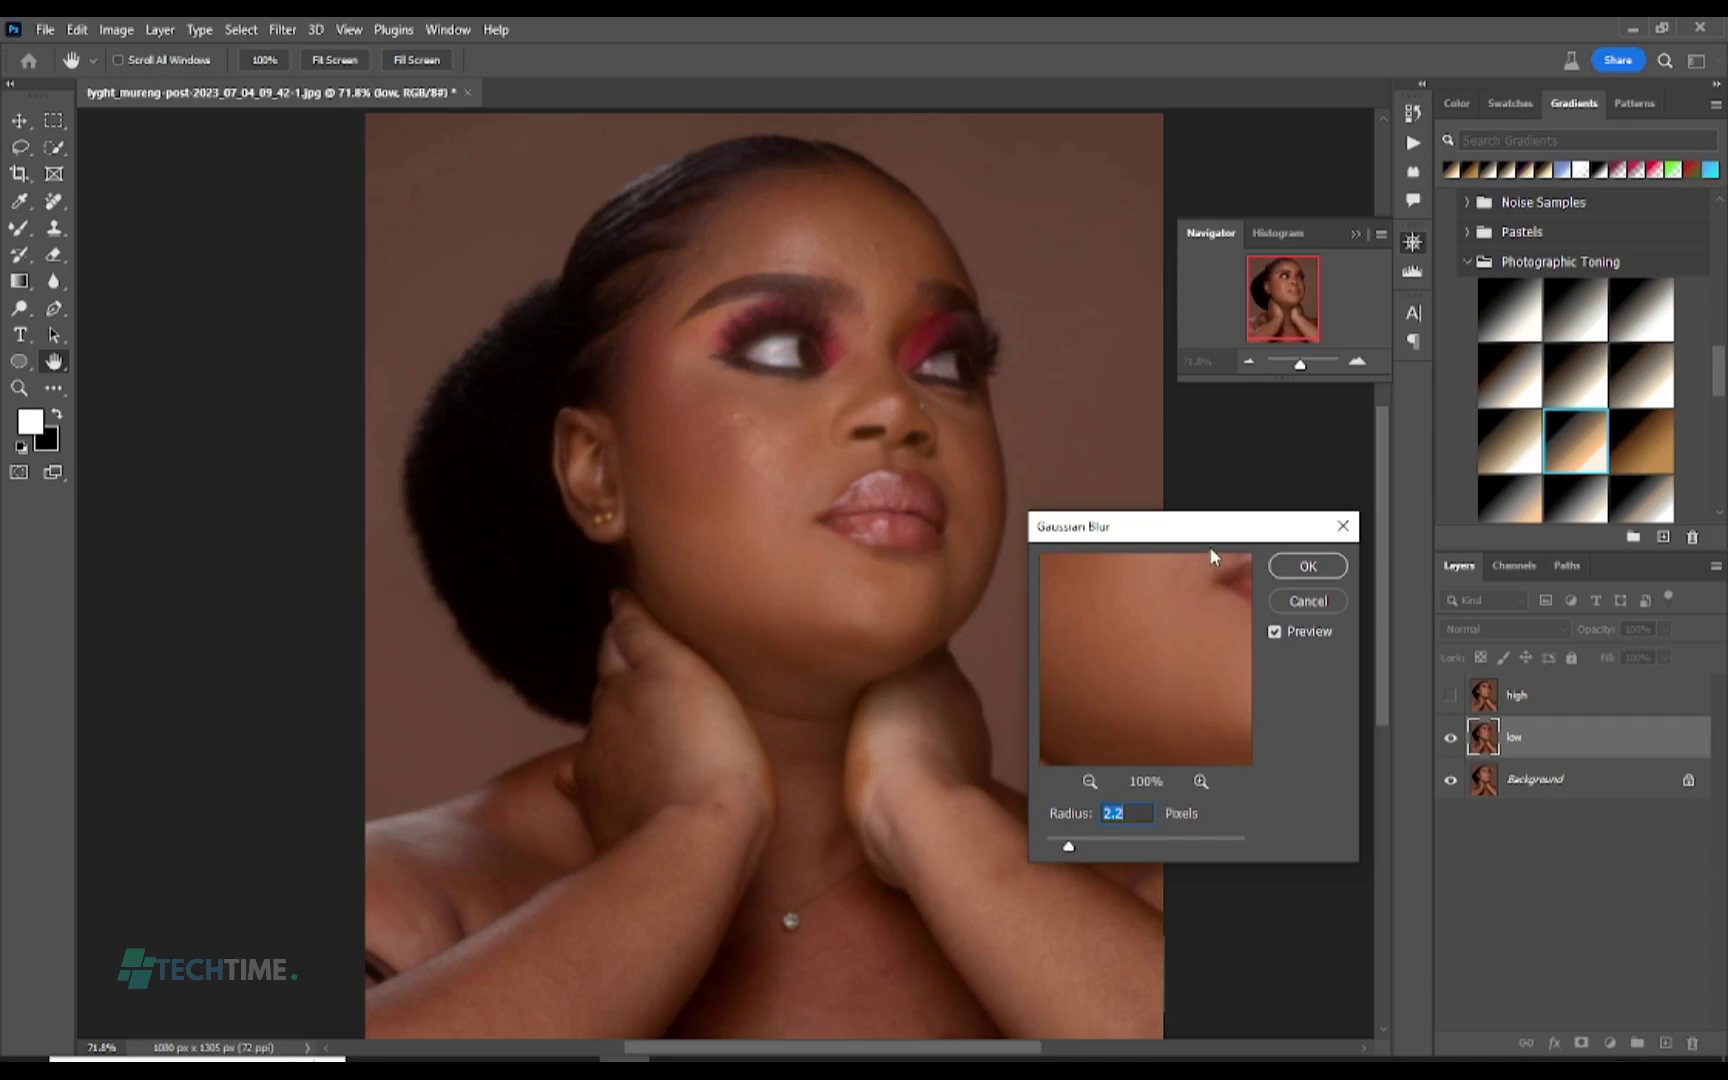
pyautogui.moveTo(1208, 527); pyautogui.dragTo(1232, 366)
pyautogui.moveTo(1092, 685); pyautogui.dragTo(1044, 668)
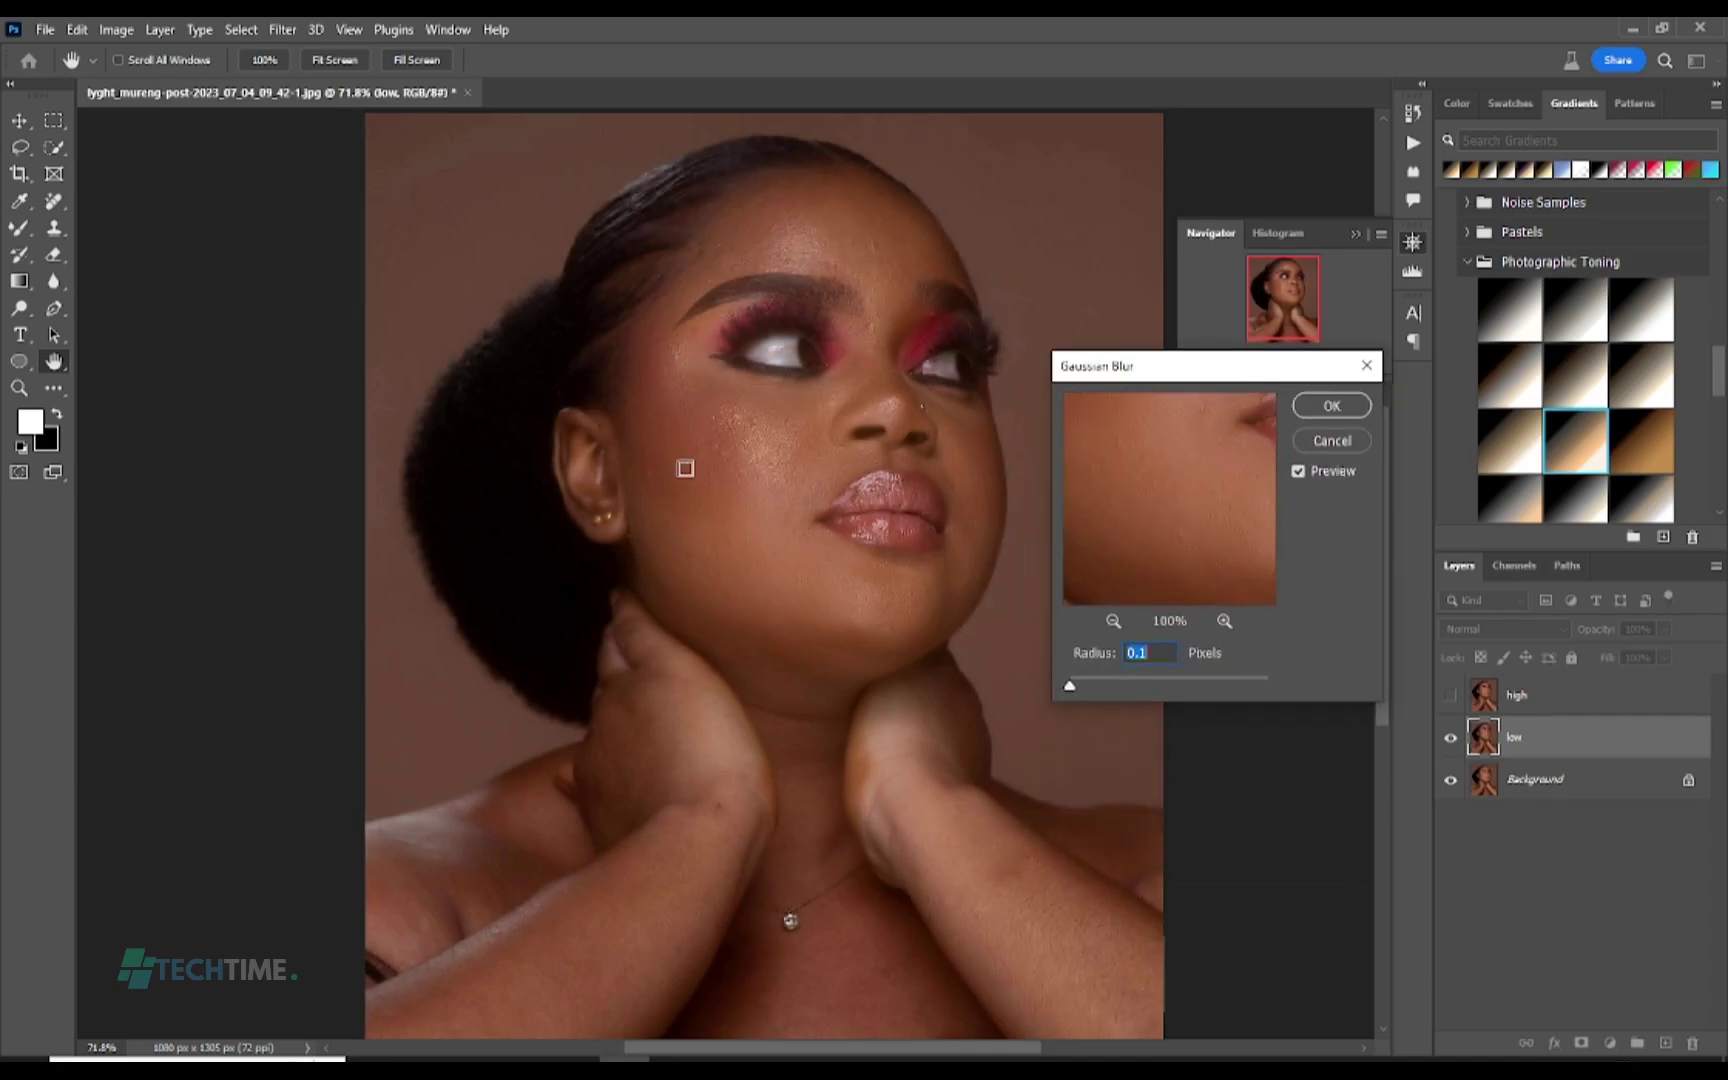
pyautogui.moveTo(1175, 477); pyautogui.dragTo(1099, 397)
pyautogui.moveTo(1134, 540); pyautogui.dragTo(1288, 512)
pyautogui.moveTo(1146, 478); pyautogui.dragTo(1207, 641)
pyautogui.moveTo(1151, 515); pyautogui.dragTo(1155, 503)
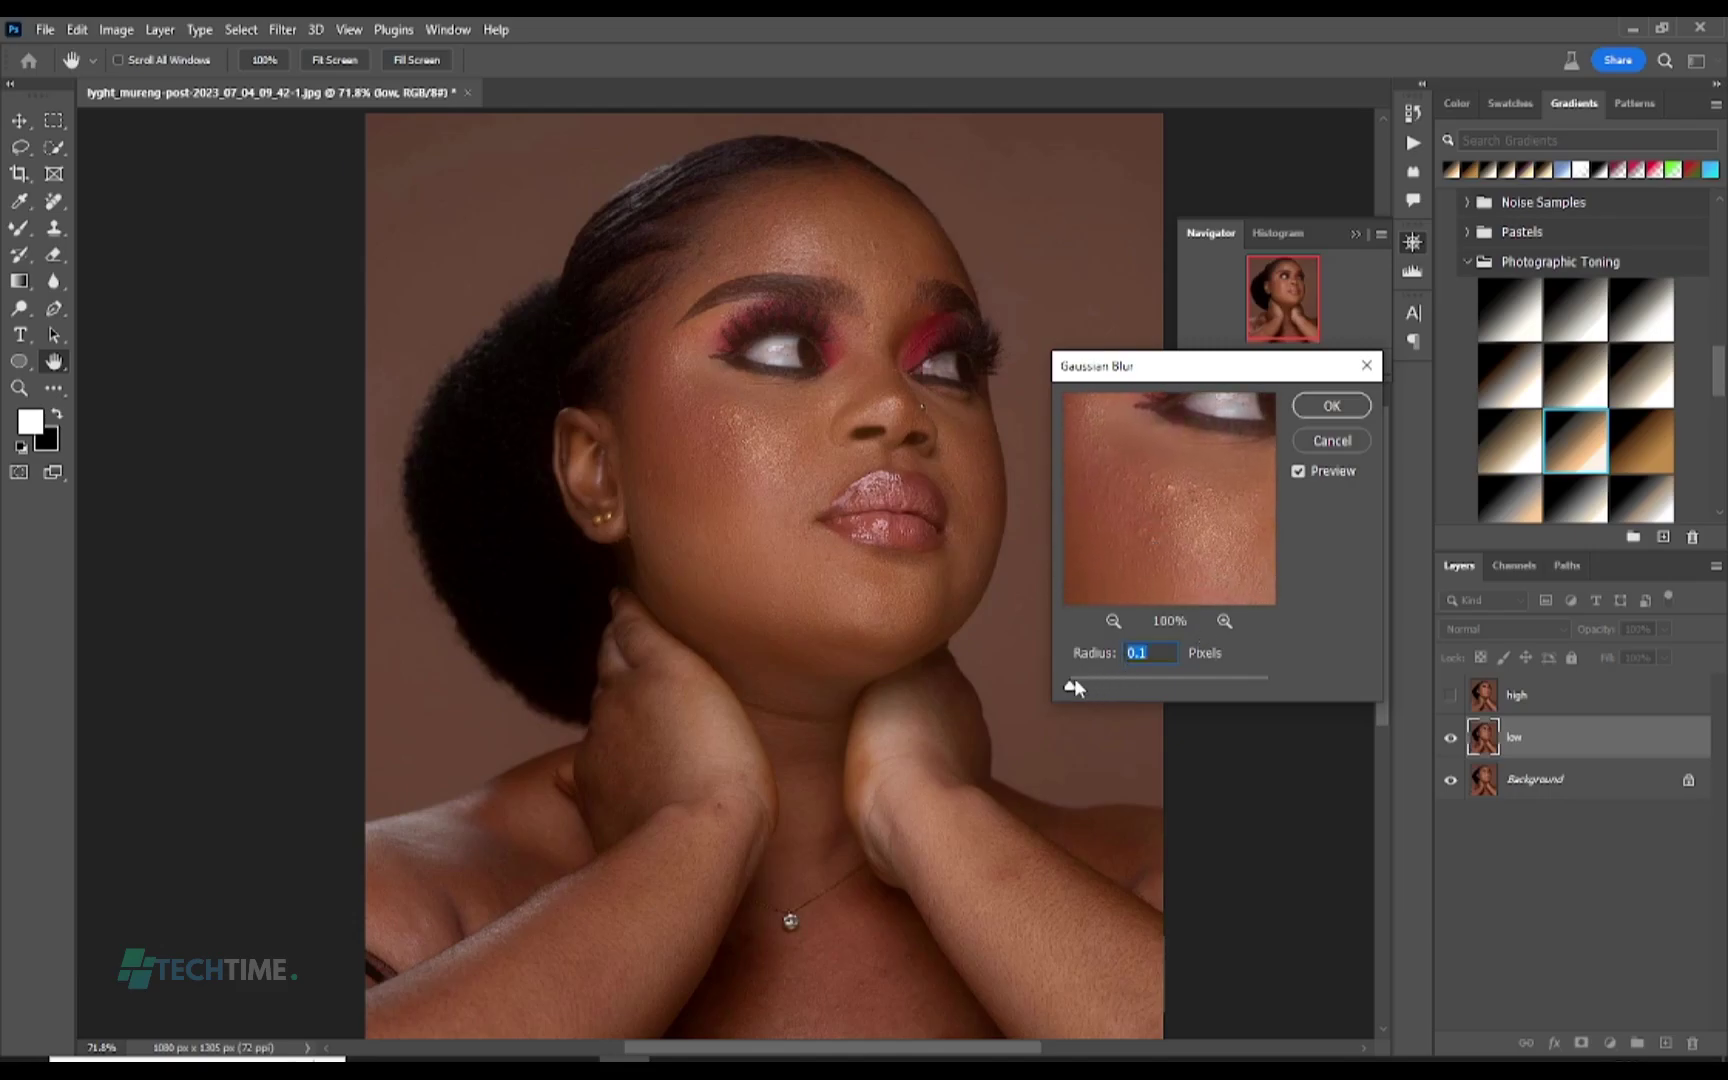
# Step: Raise the blur radius until the cheek's skin texture smooths out and apply the Gaussian Blur to the low layer
pyautogui.moveTo(1070, 690); pyautogui.dragTo(1092, 694)
pyautogui.press('BackSpace')
pyautogui.write('2')
pyautogui.write('3')
pyautogui.click(1331, 407)
# Step: Show and select the high layer, and start Apply Image on it with low as the source layer
pyautogui.click(1450, 695)
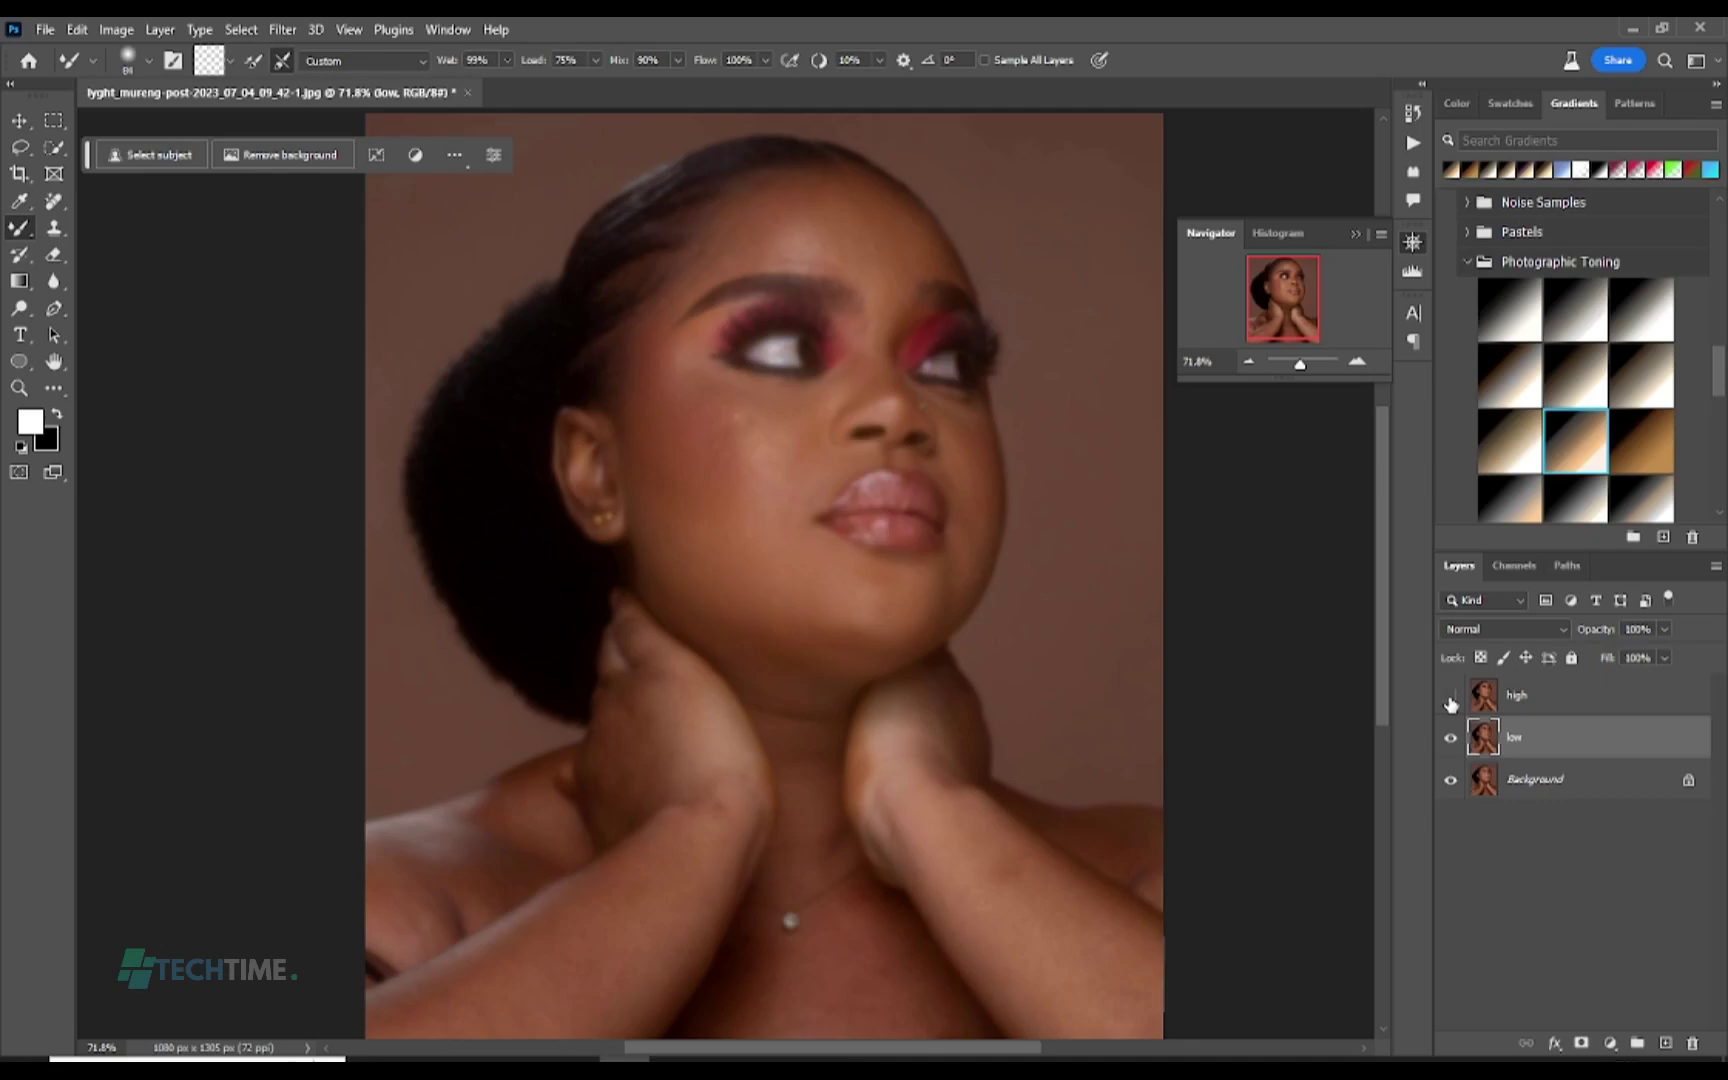
pyautogui.click(1516, 700)
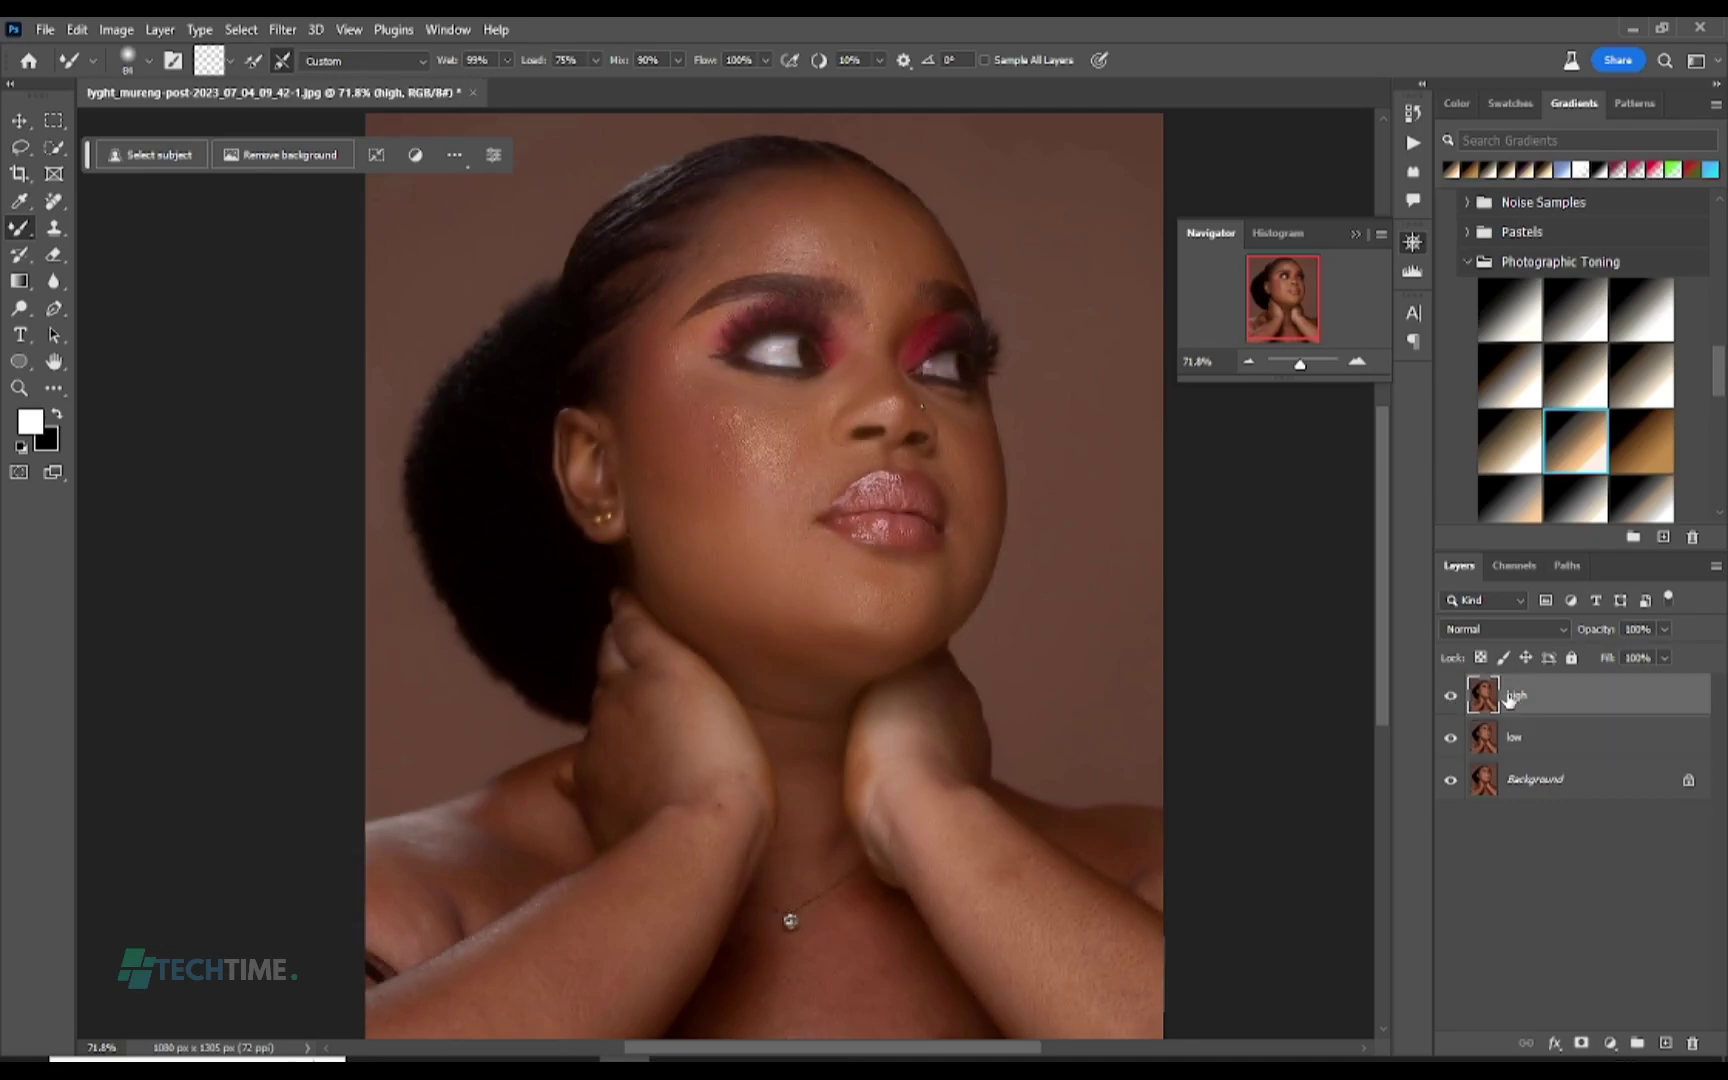
pyautogui.click(118, 30)
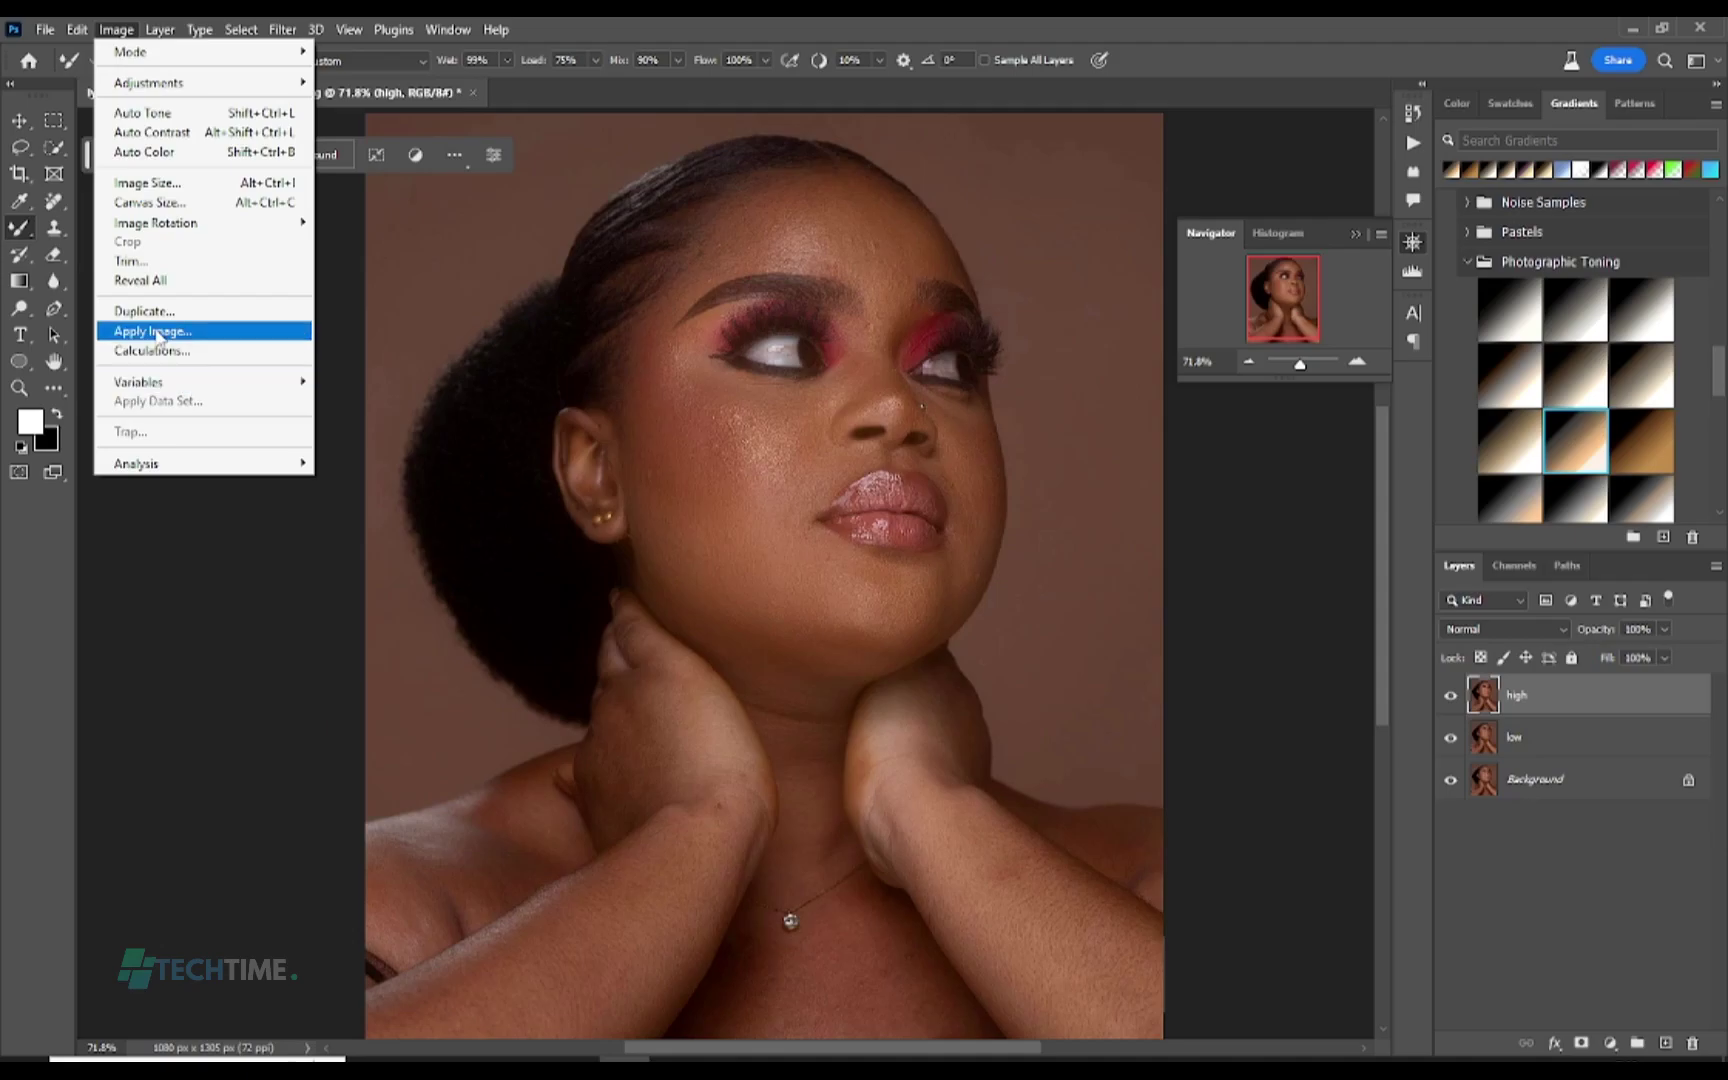
pyautogui.click(152, 331)
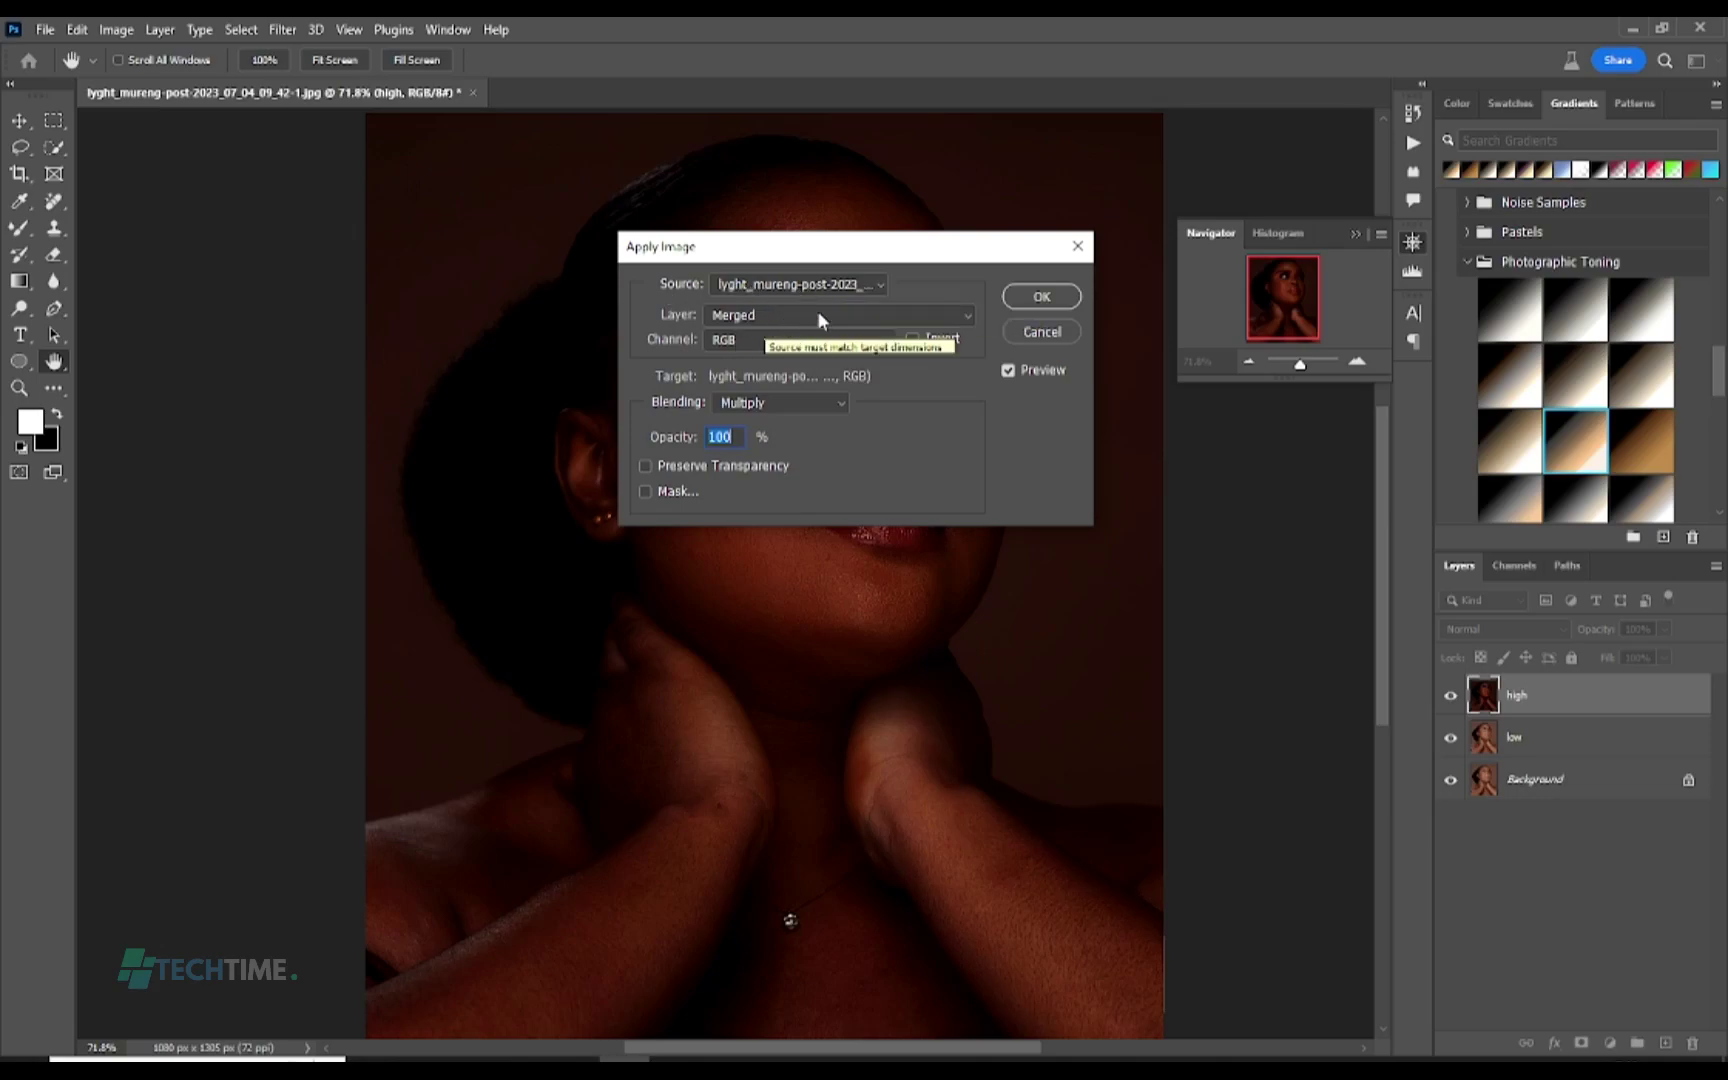
pyautogui.click(817, 312)
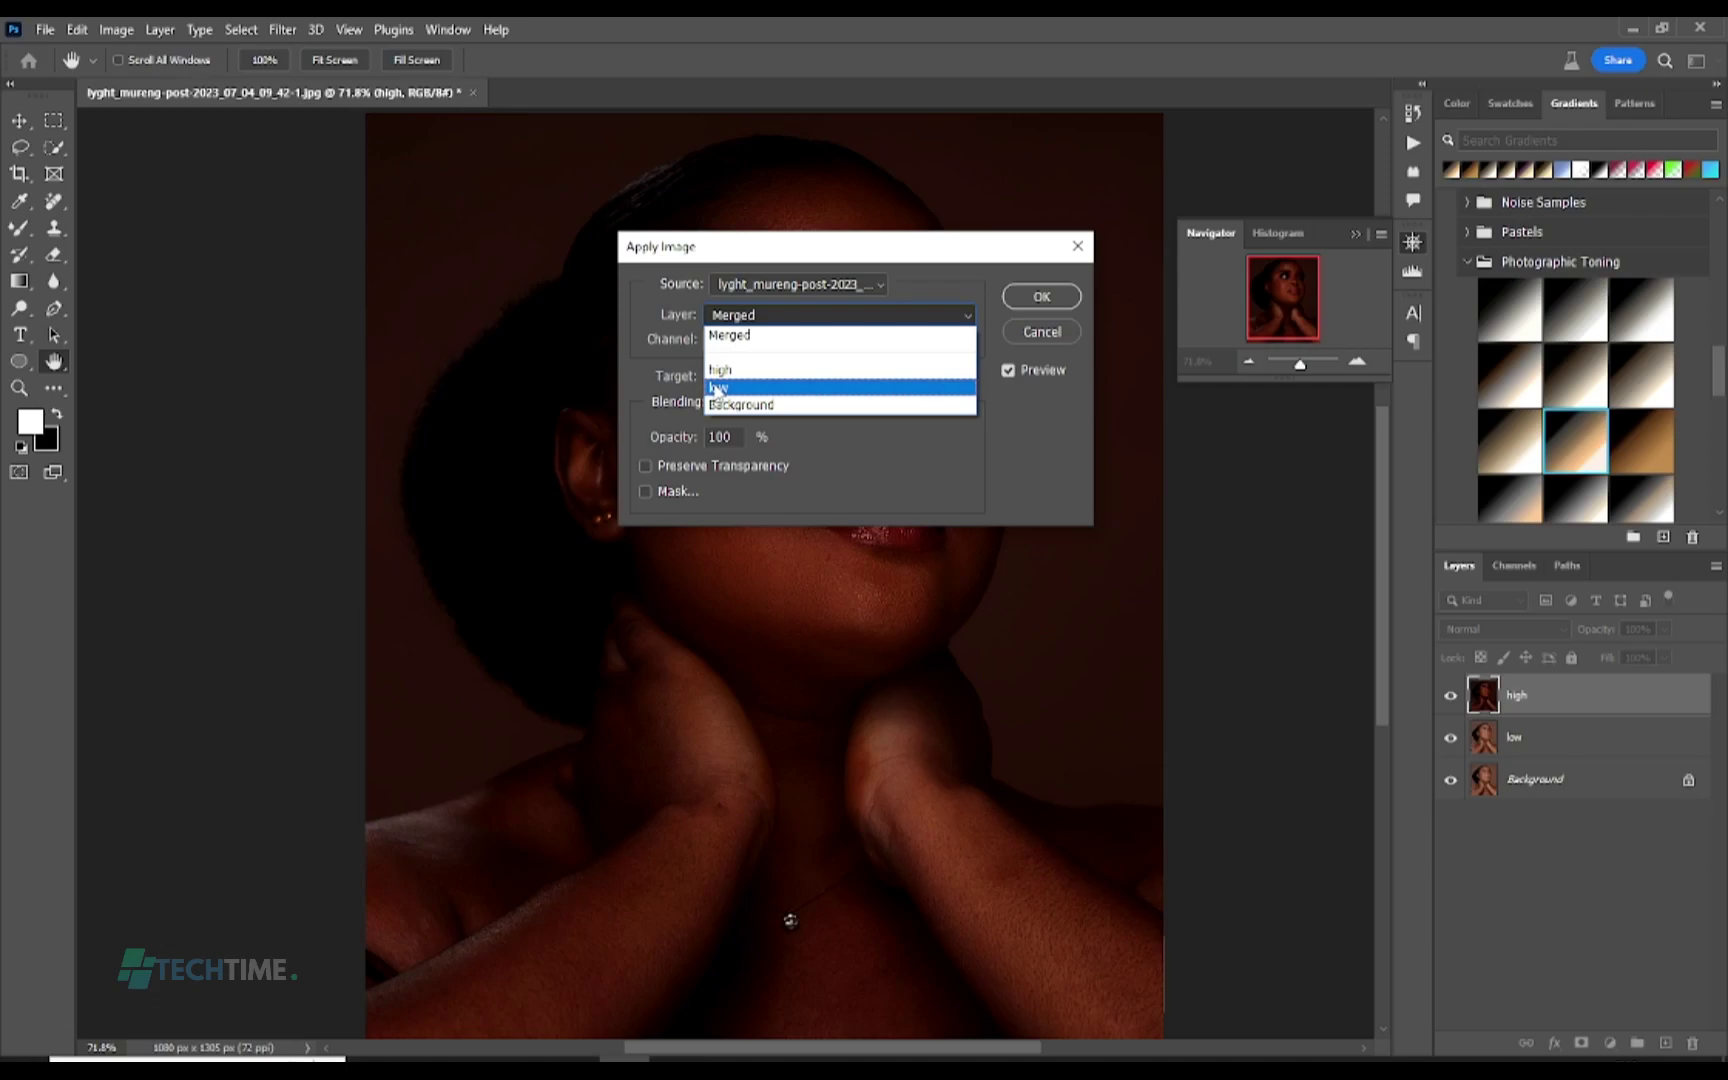
pyautogui.click(716, 388)
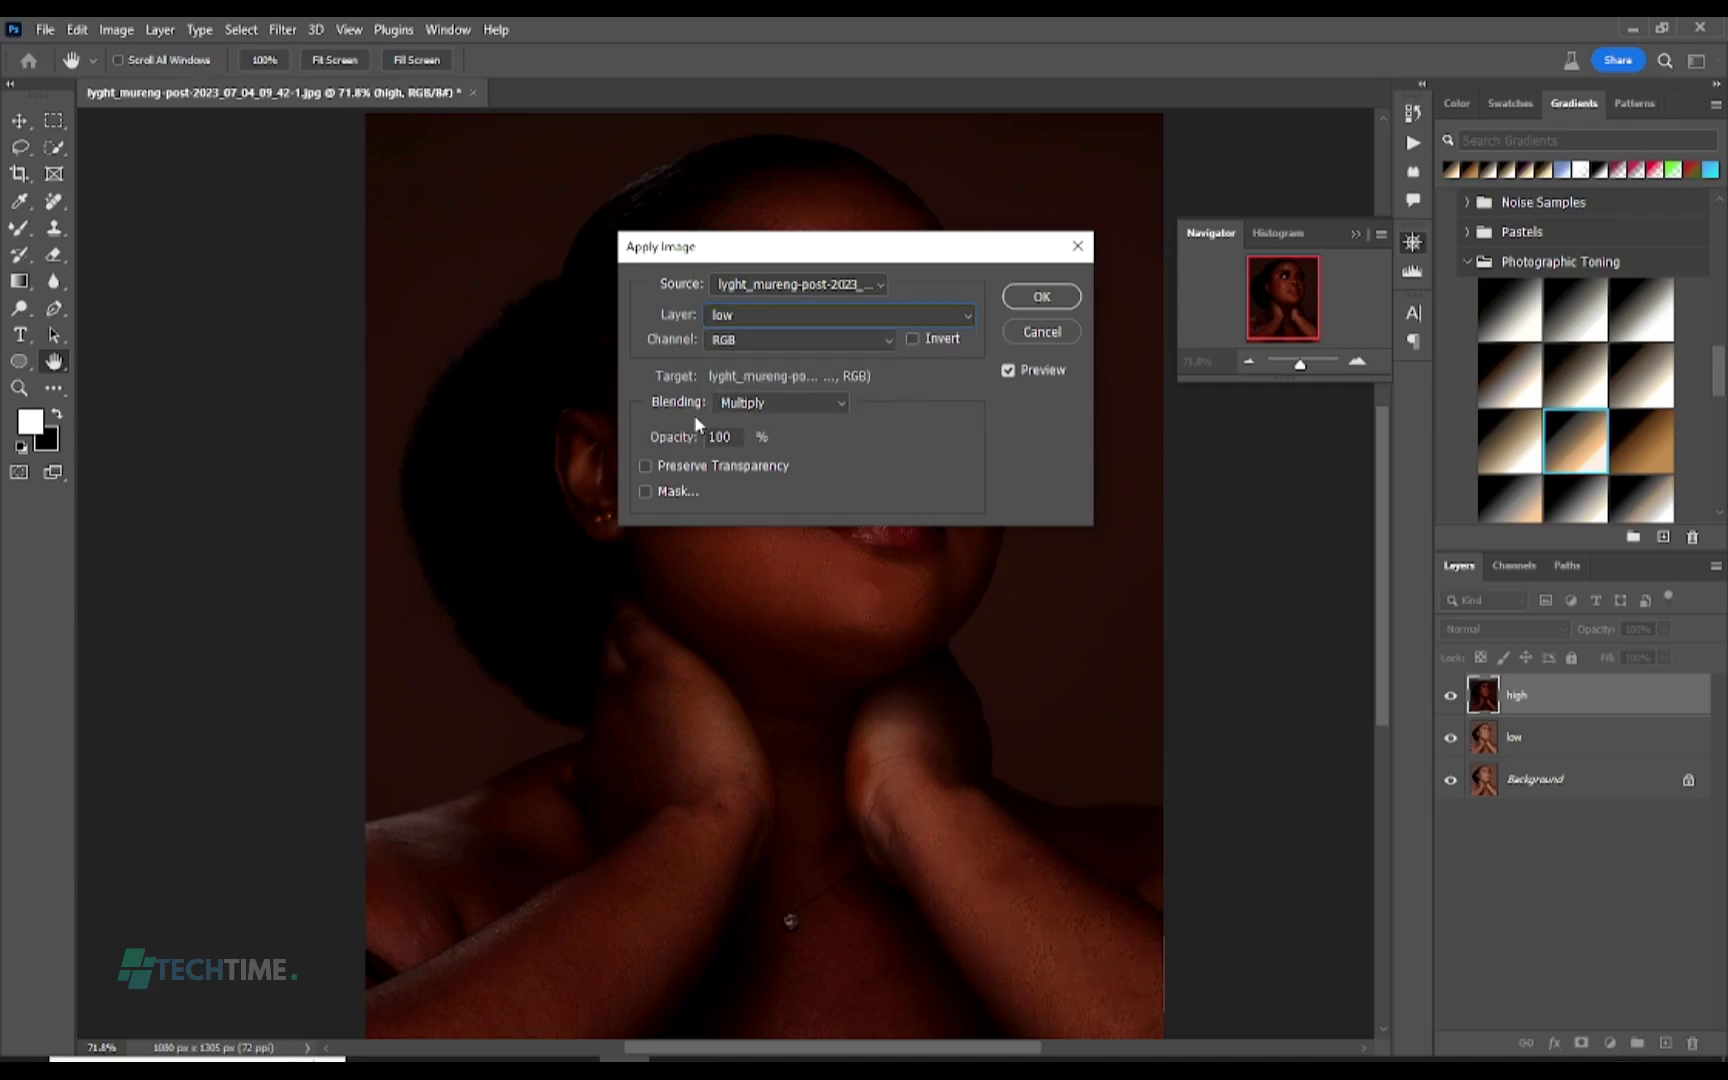
# Step: Apply the low layer to high with Subtract blending, scale 2 and offset 128
pyautogui.click(810, 405)
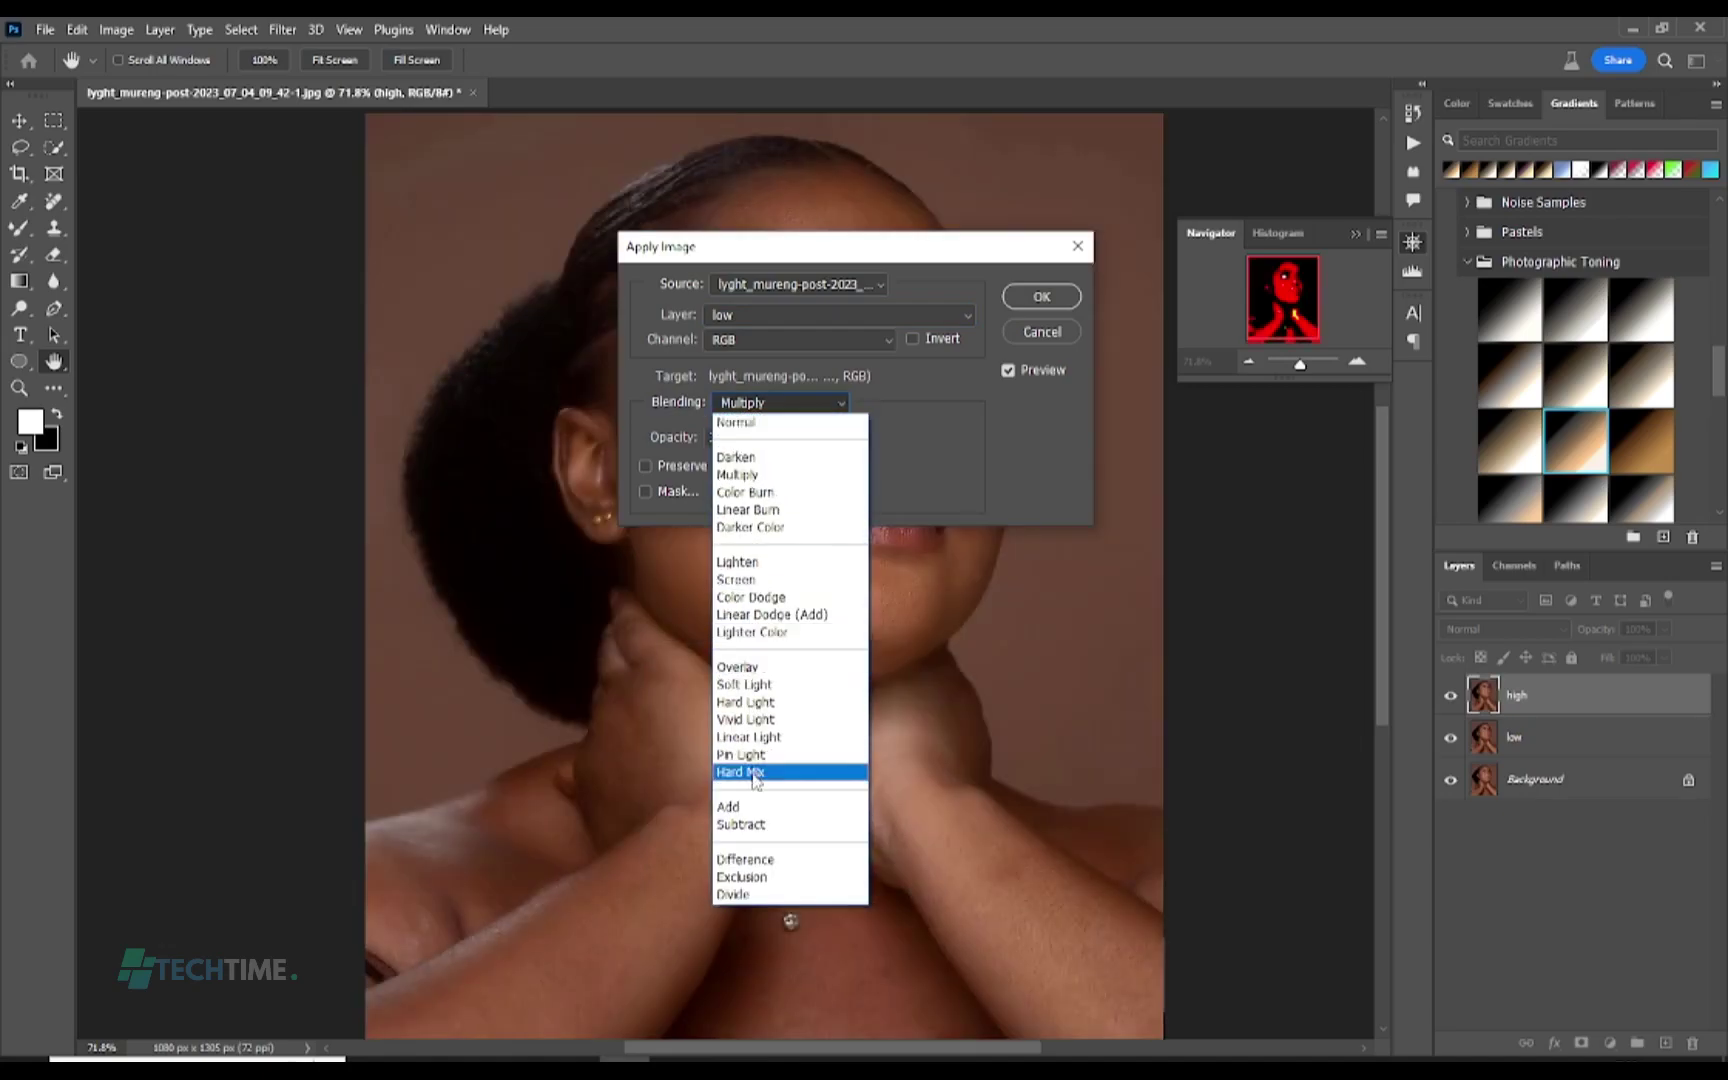
pyautogui.click(740, 824)
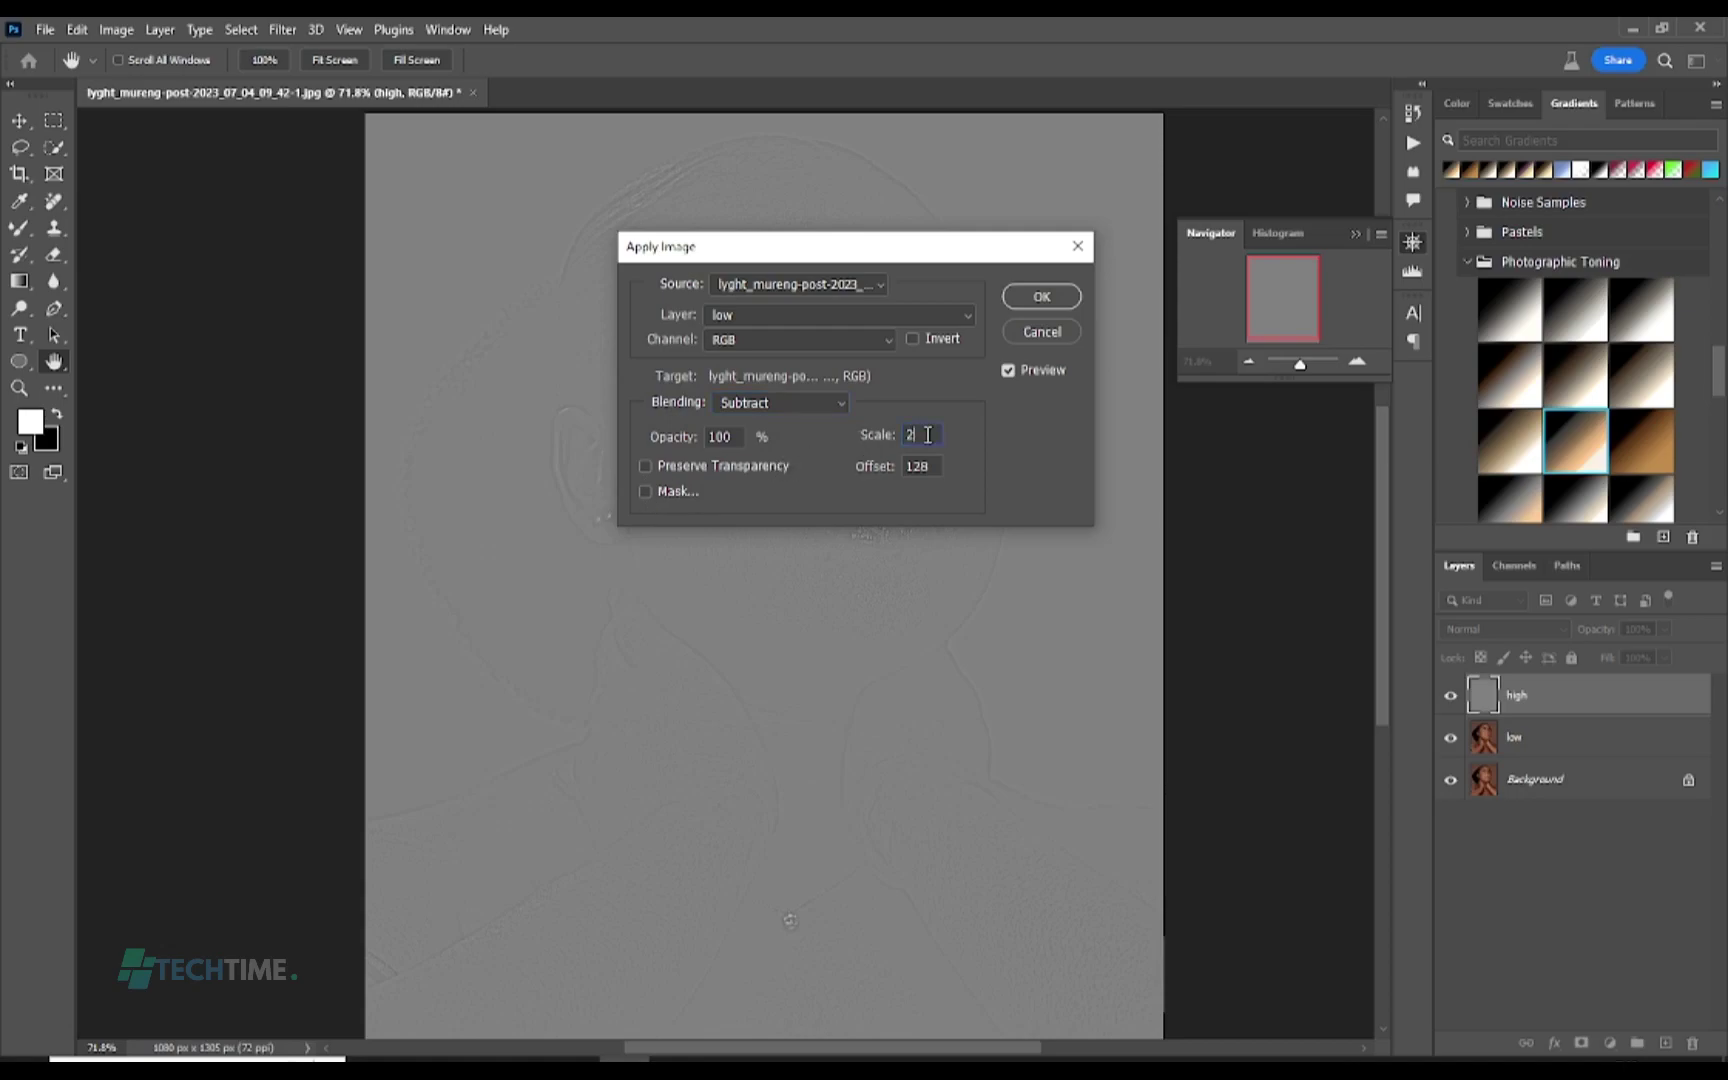
pyautogui.write('2')
pyautogui.moveTo(938, 467); pyautogui.dragTo(906, 466)
pyautogui.click(1041, 296)
pyautogui.press('b')
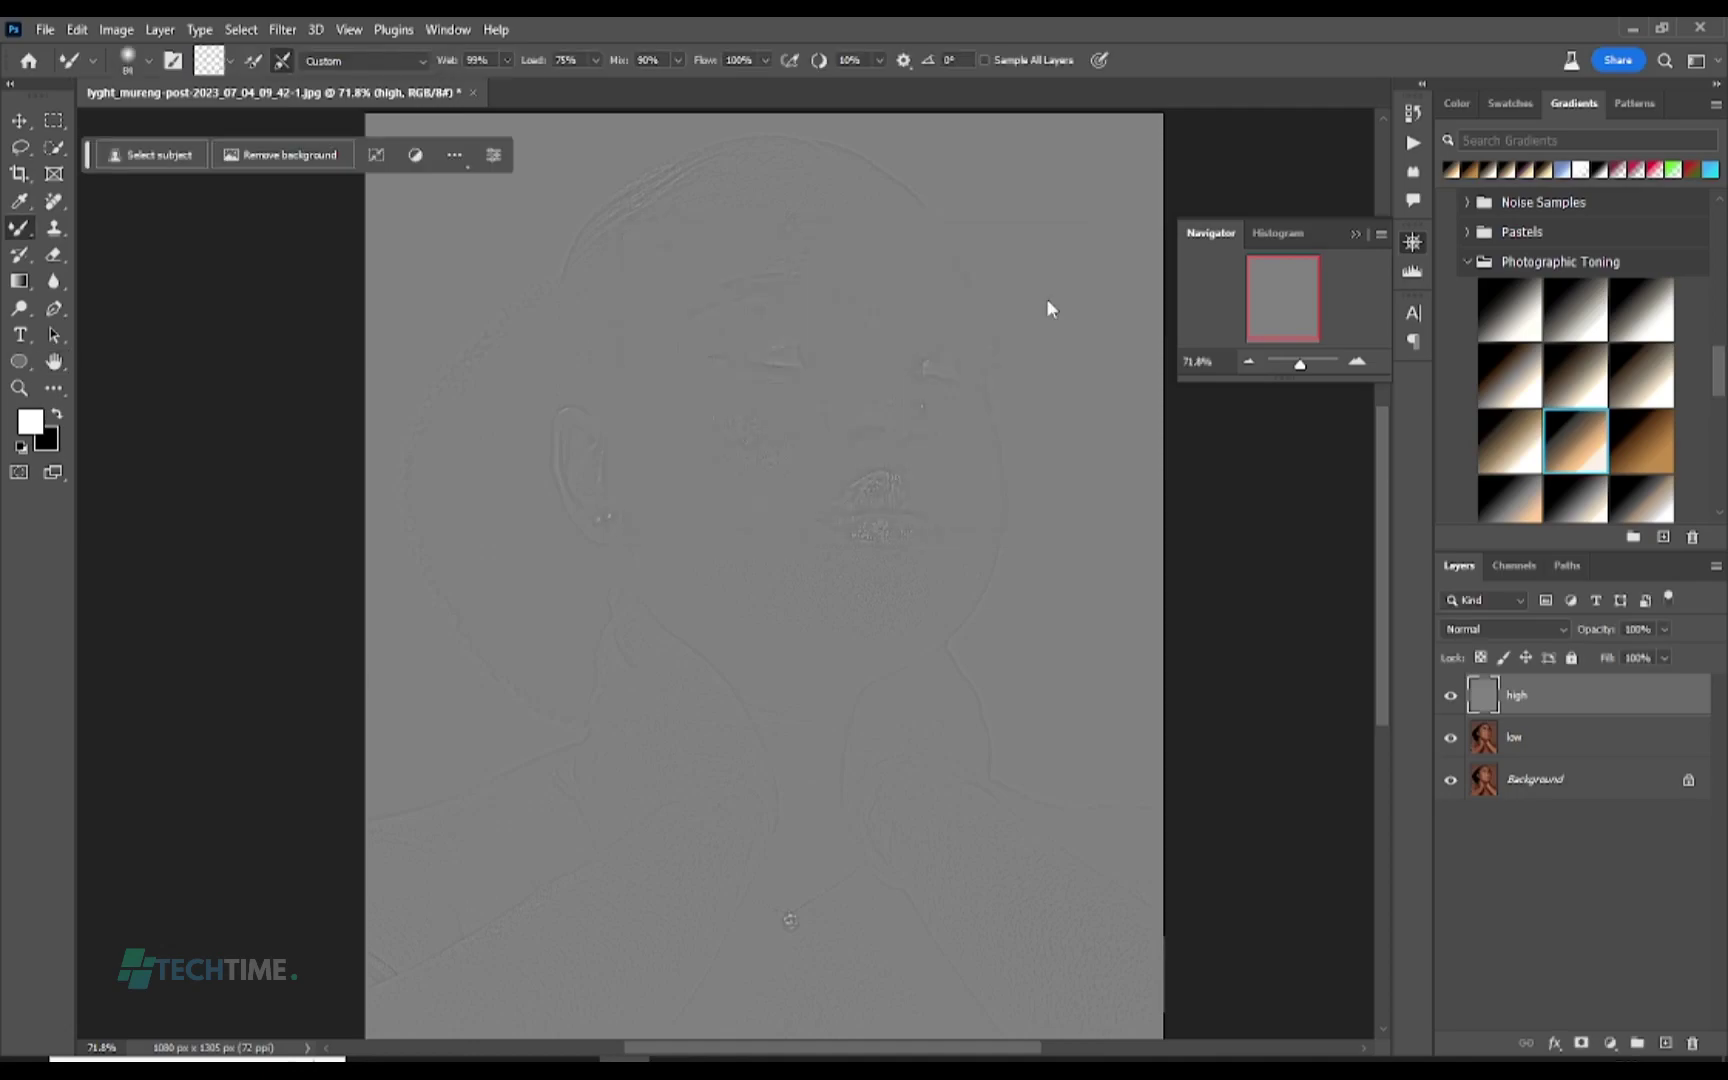
pyautogui.keyDown('shift'); pyautogui.click(1539, 739); pyautogui.keyUp('shift')
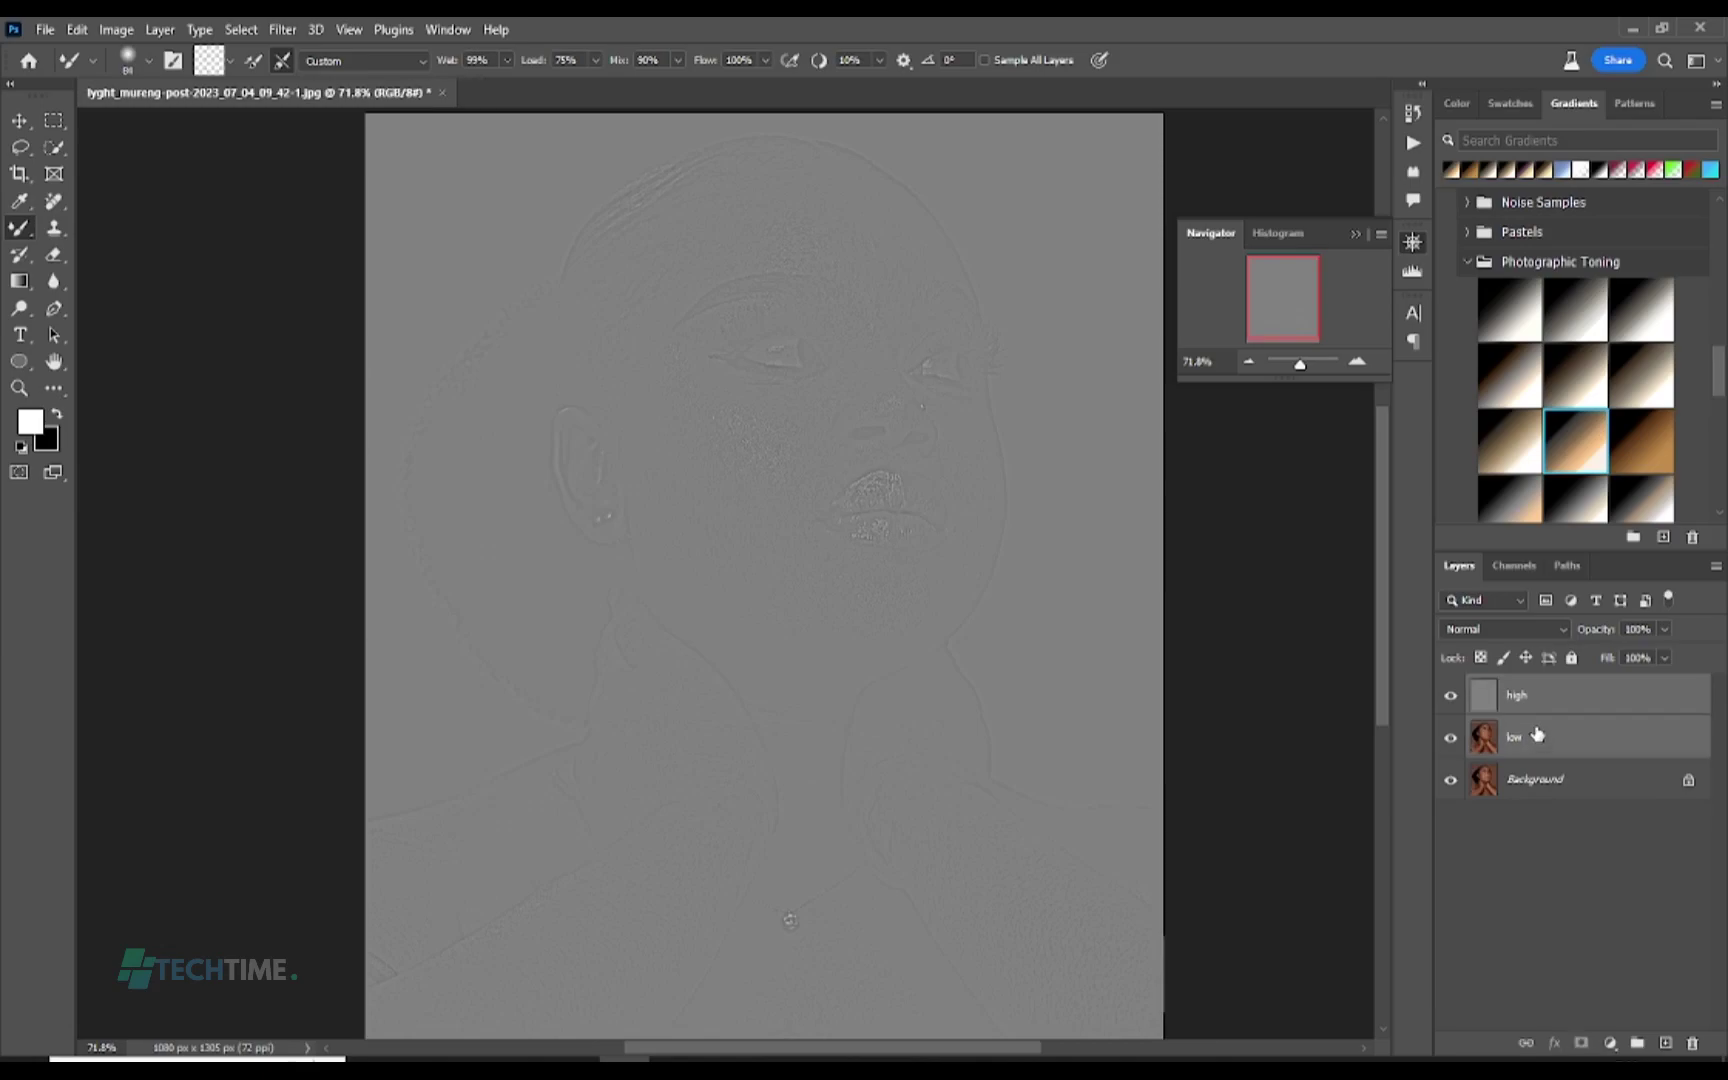
pyautogui.rightClick(1529, 716)
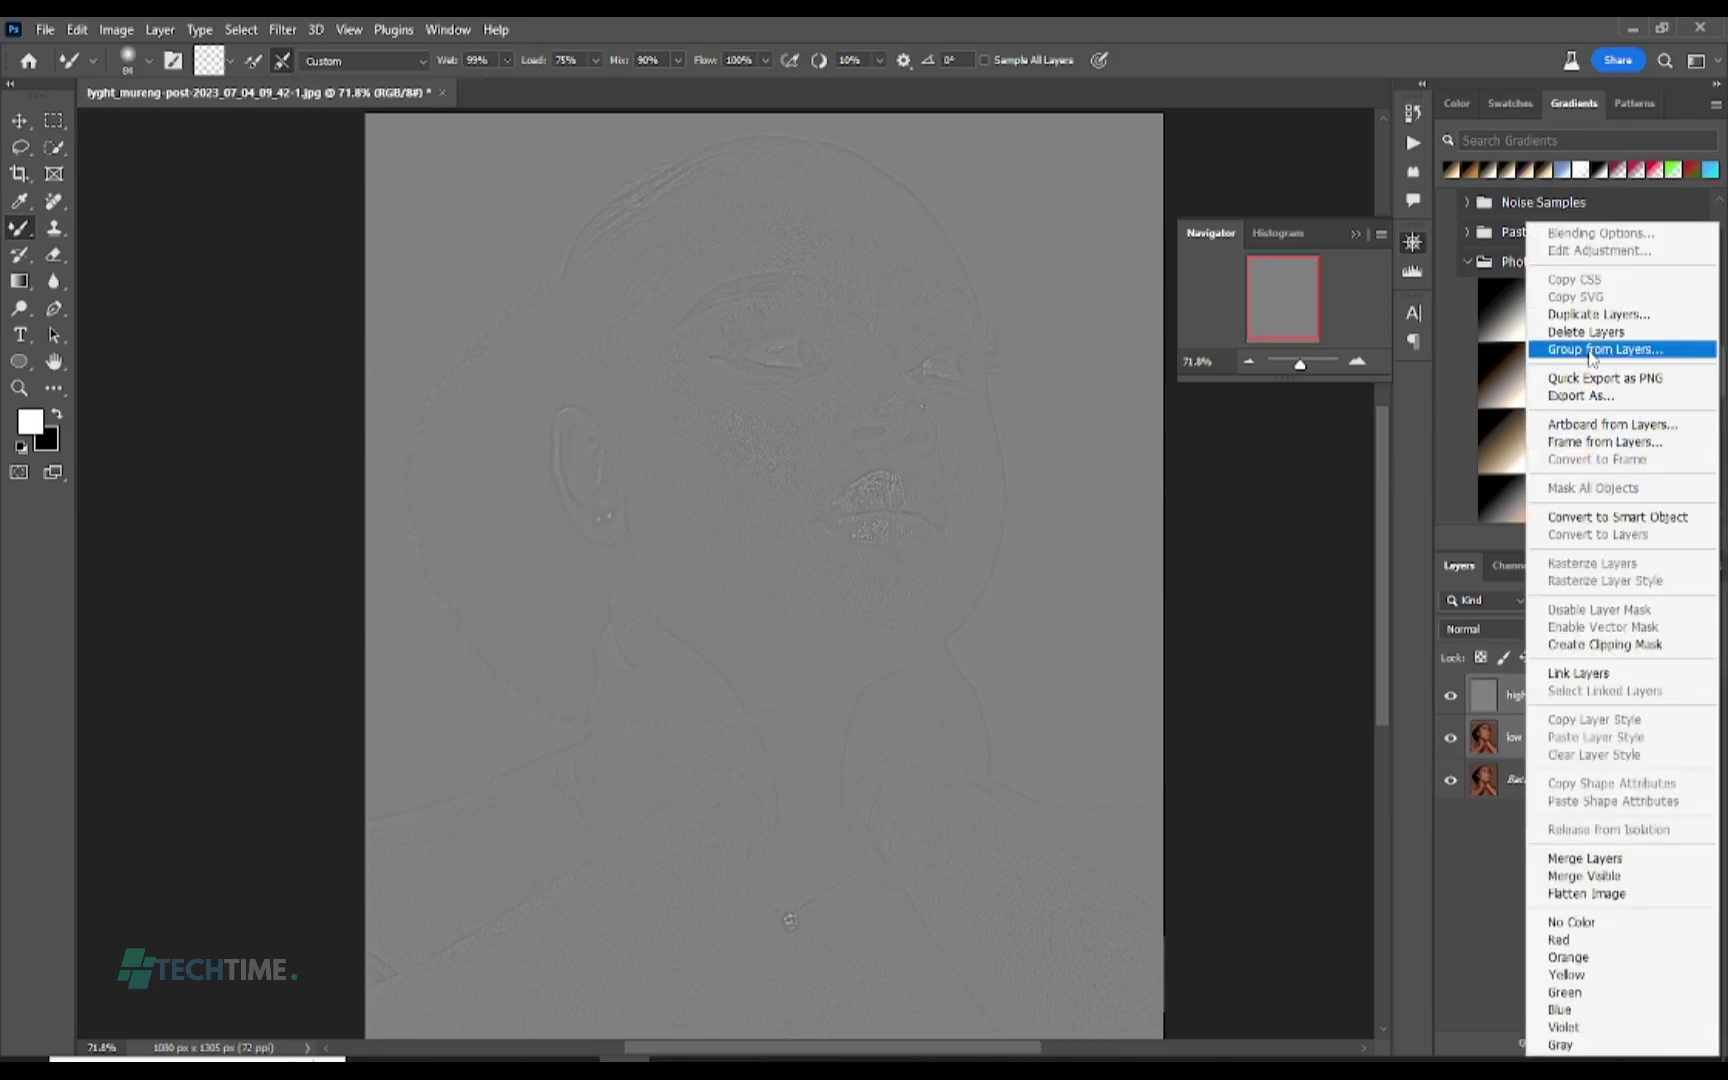
pyautogui.click(1604, 349)
pyautogui.write('s')
pyautogui.press('Return')
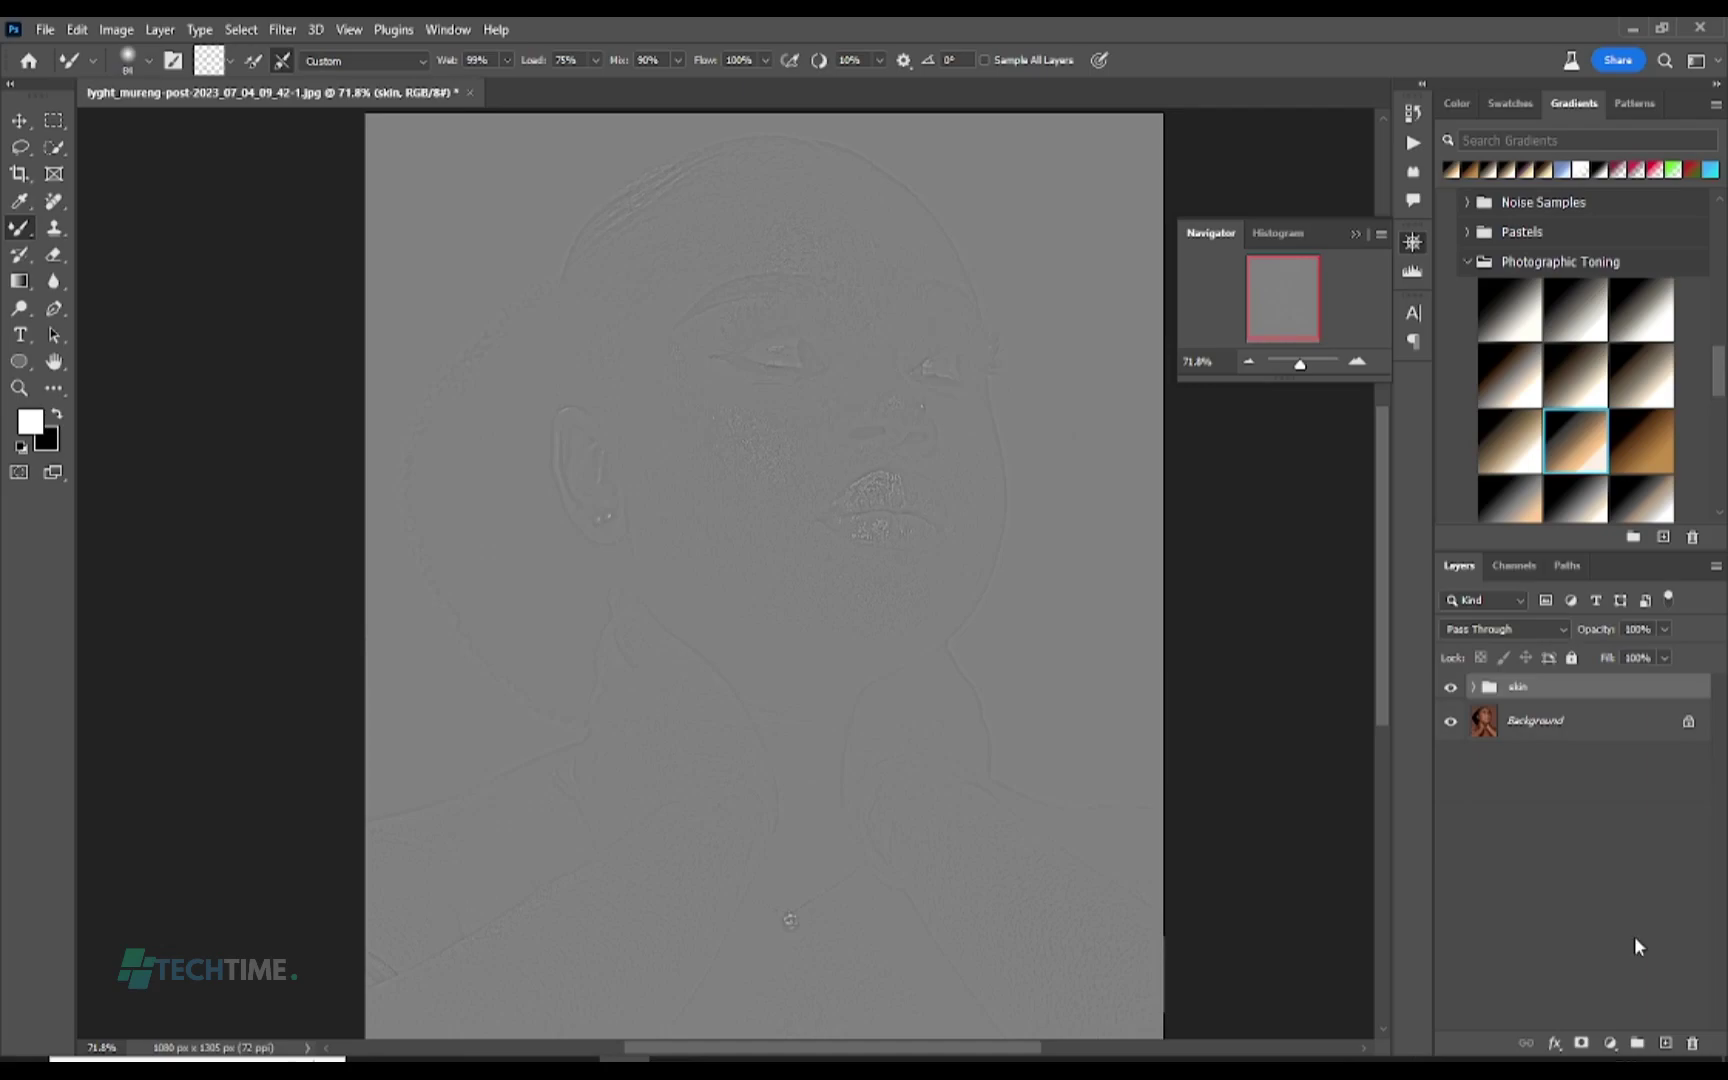
pyautogui.hotkey('ctrl', 'z')
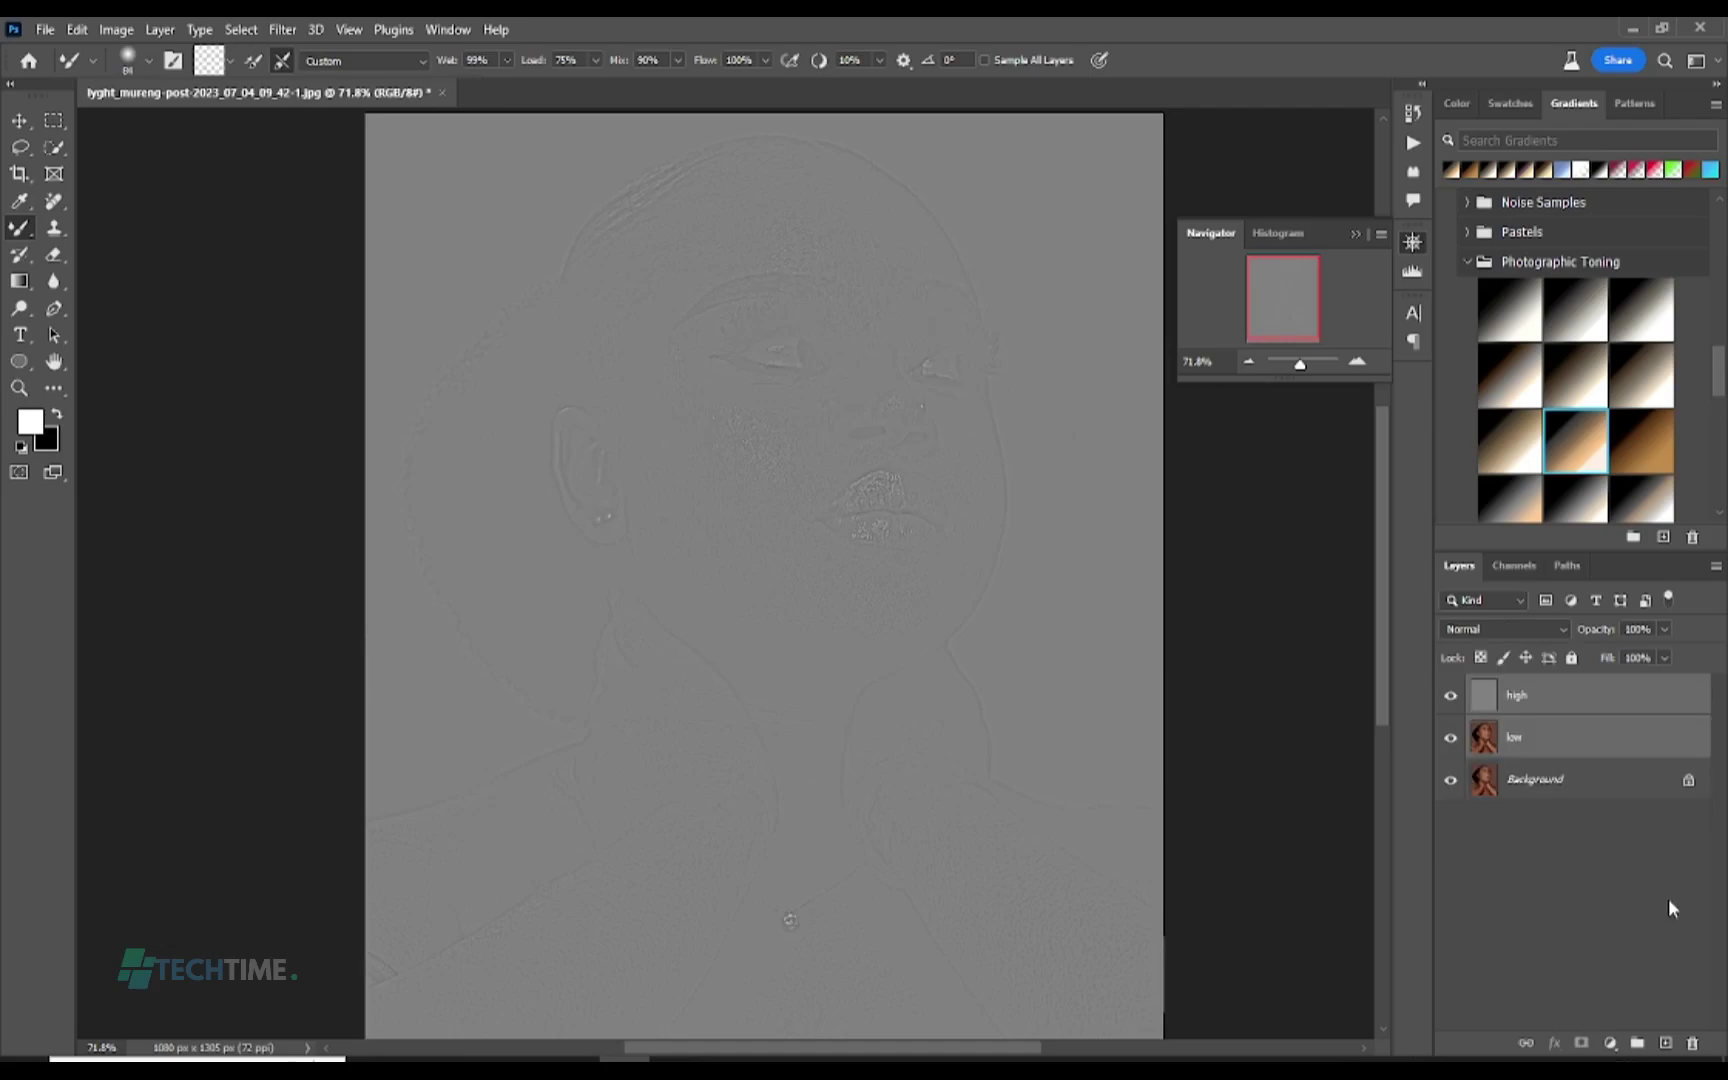
# Step: Set the high layer's blend mode to Linear Light
pyautogui.click(1569, 710)
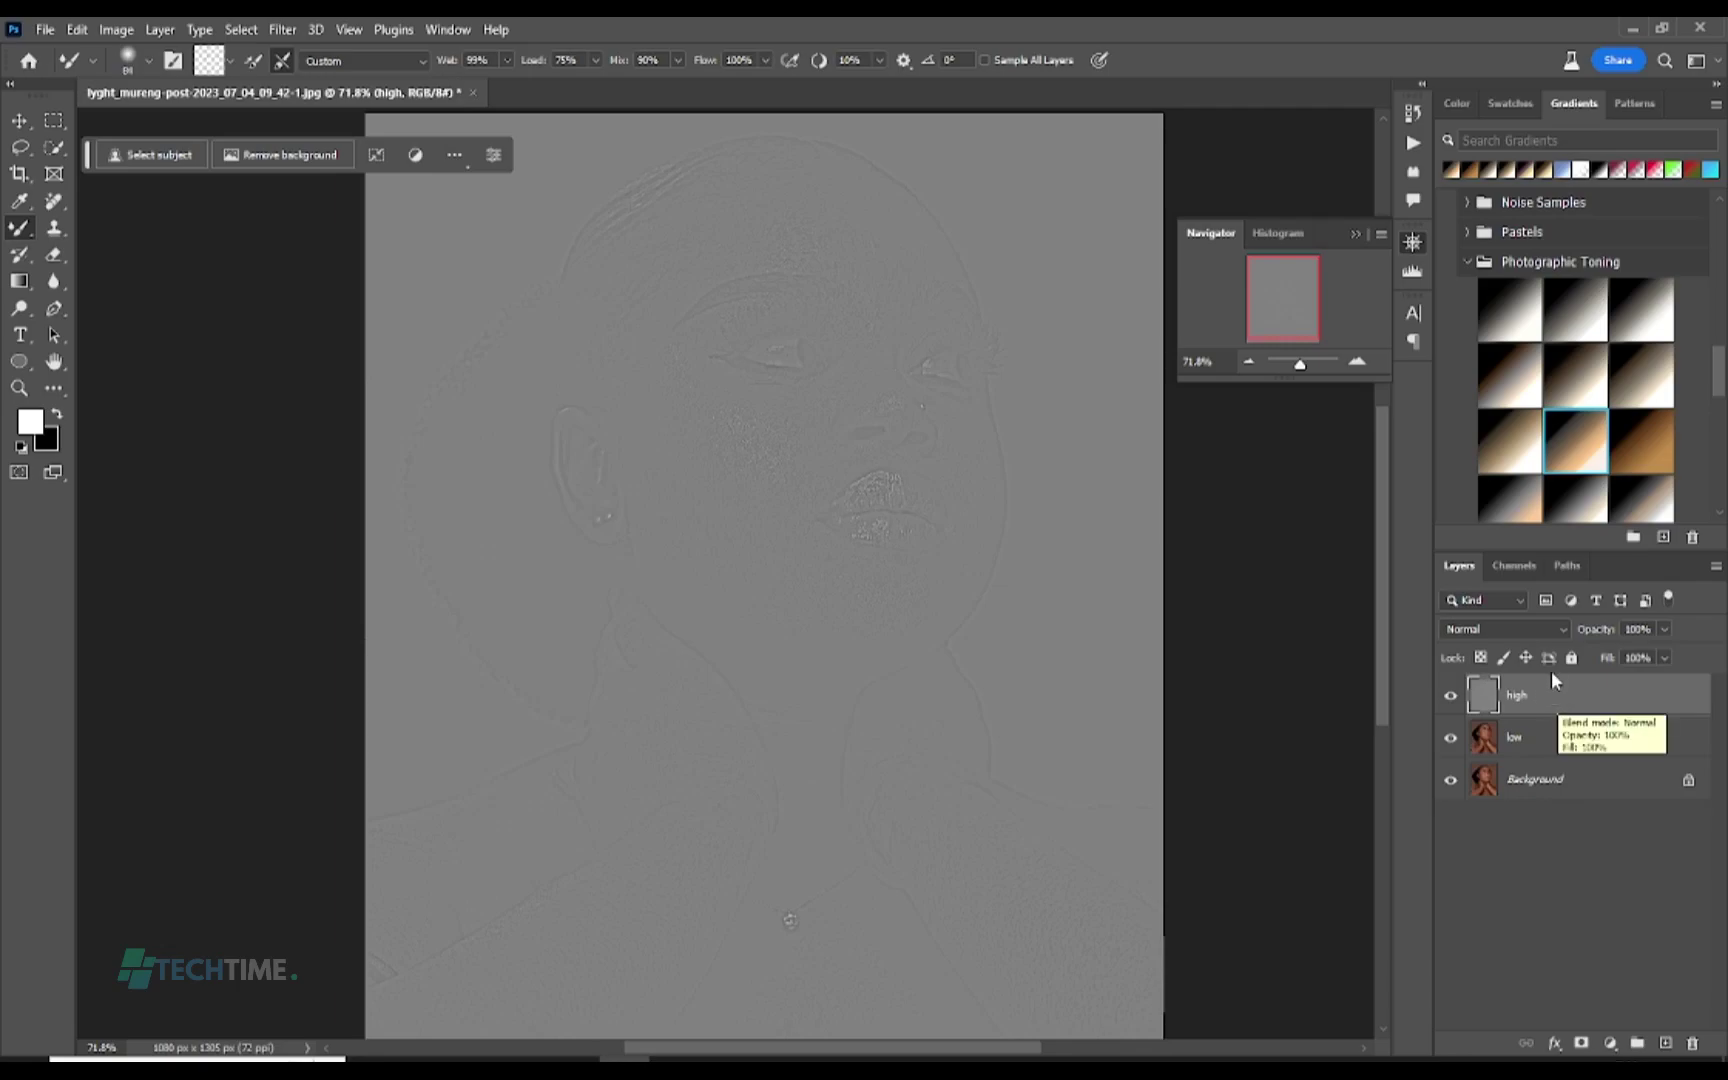
pyautogui.click(1551, 628)
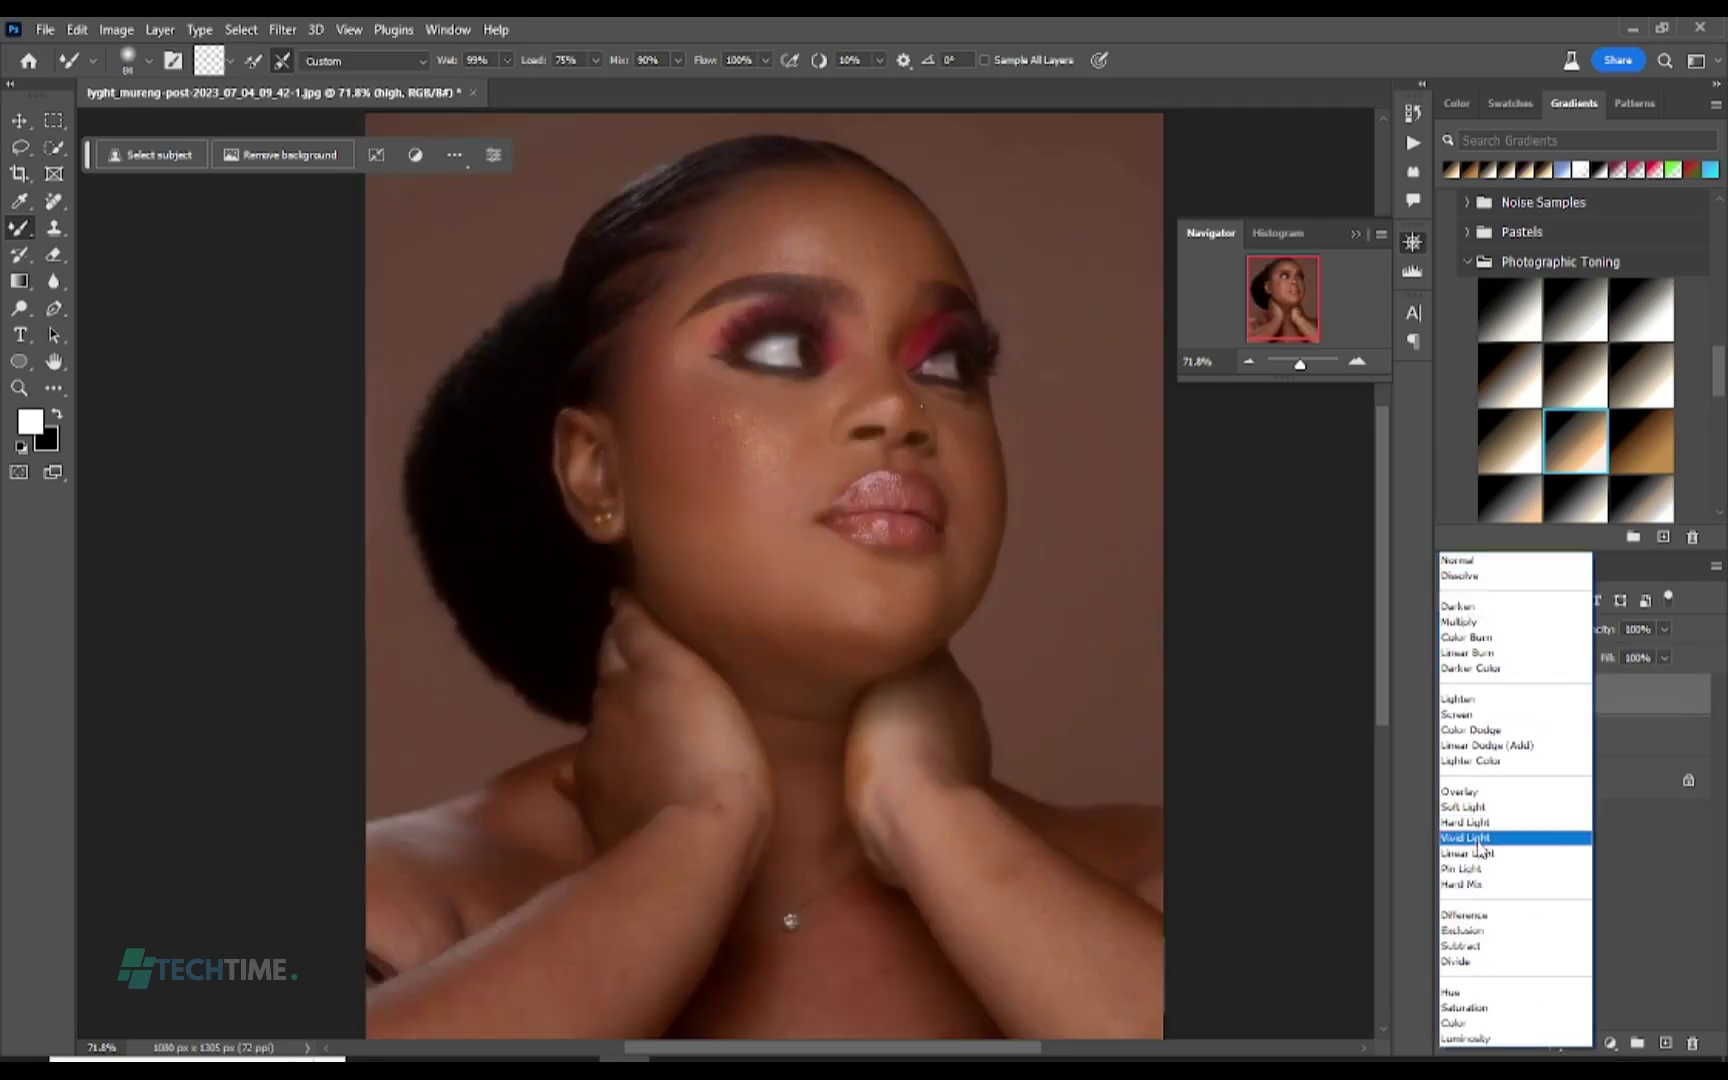
pyautogui.click(1486, 855)
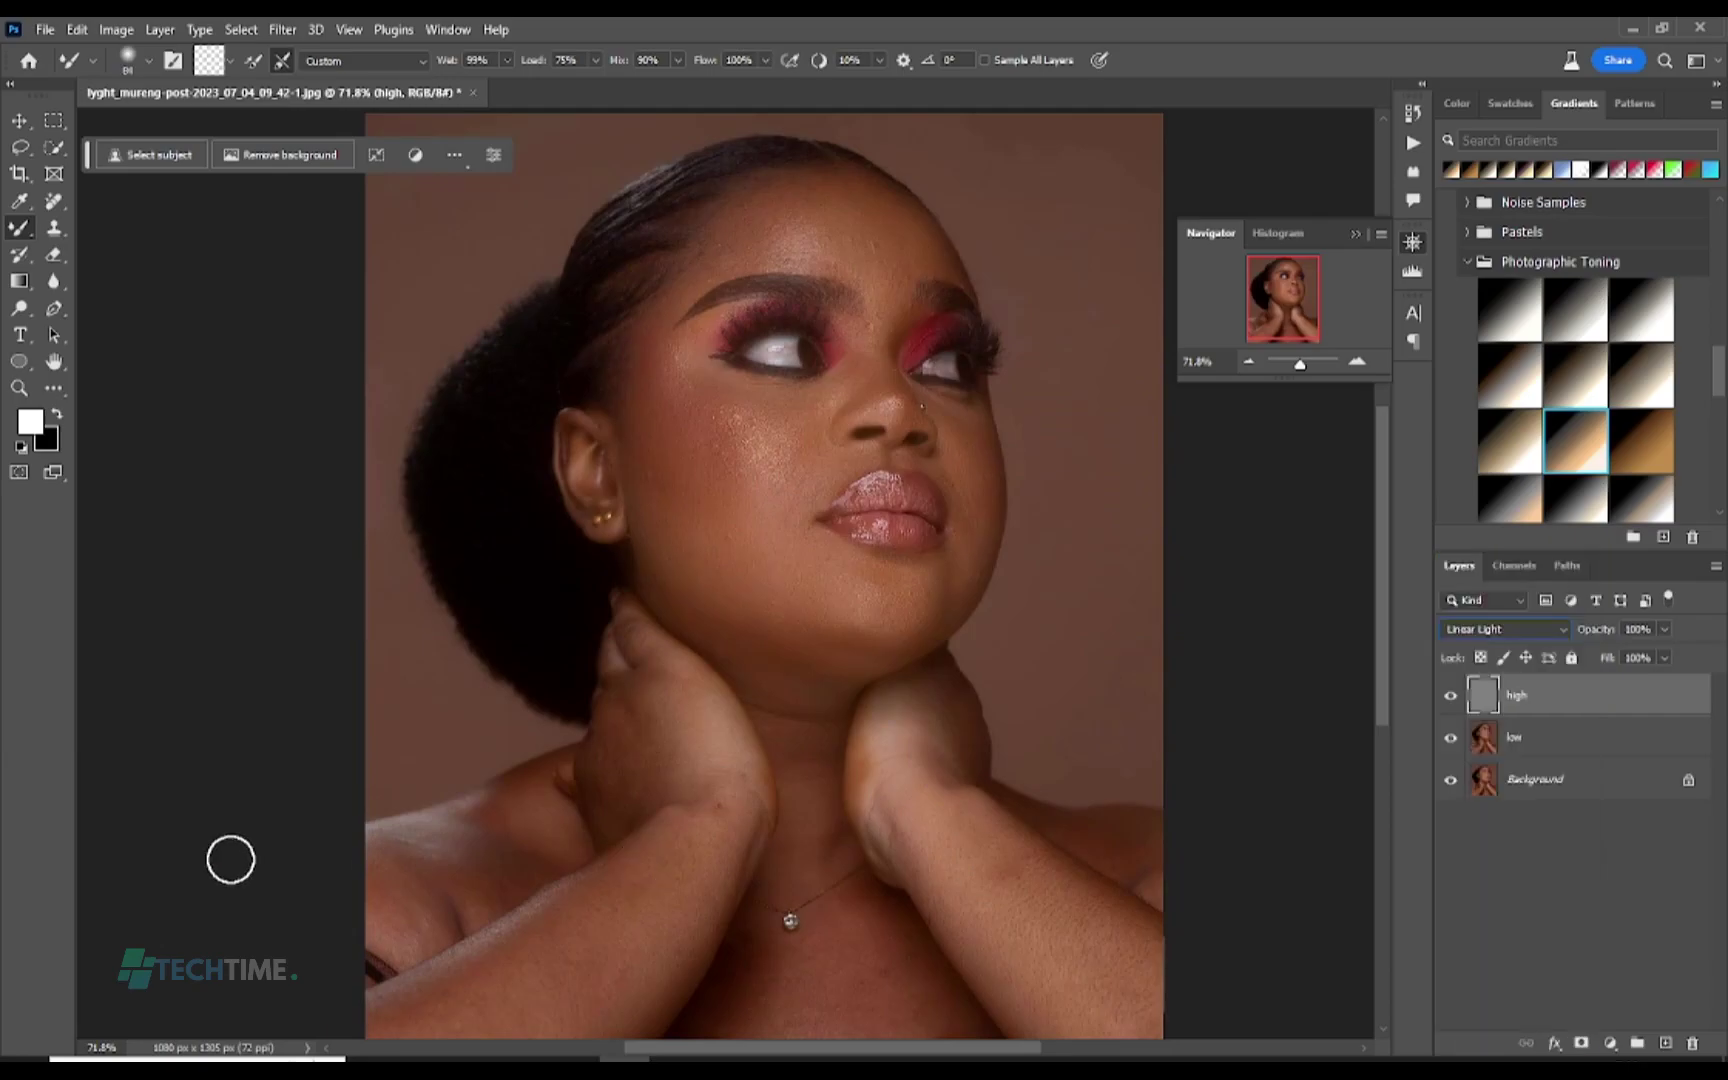
# Step: Group the high and low layers into a new group named skin
pyautogui.keyDown('ctrl'); pyautogui.click(1539, 738); pyautogui.keyUp('ctrl')
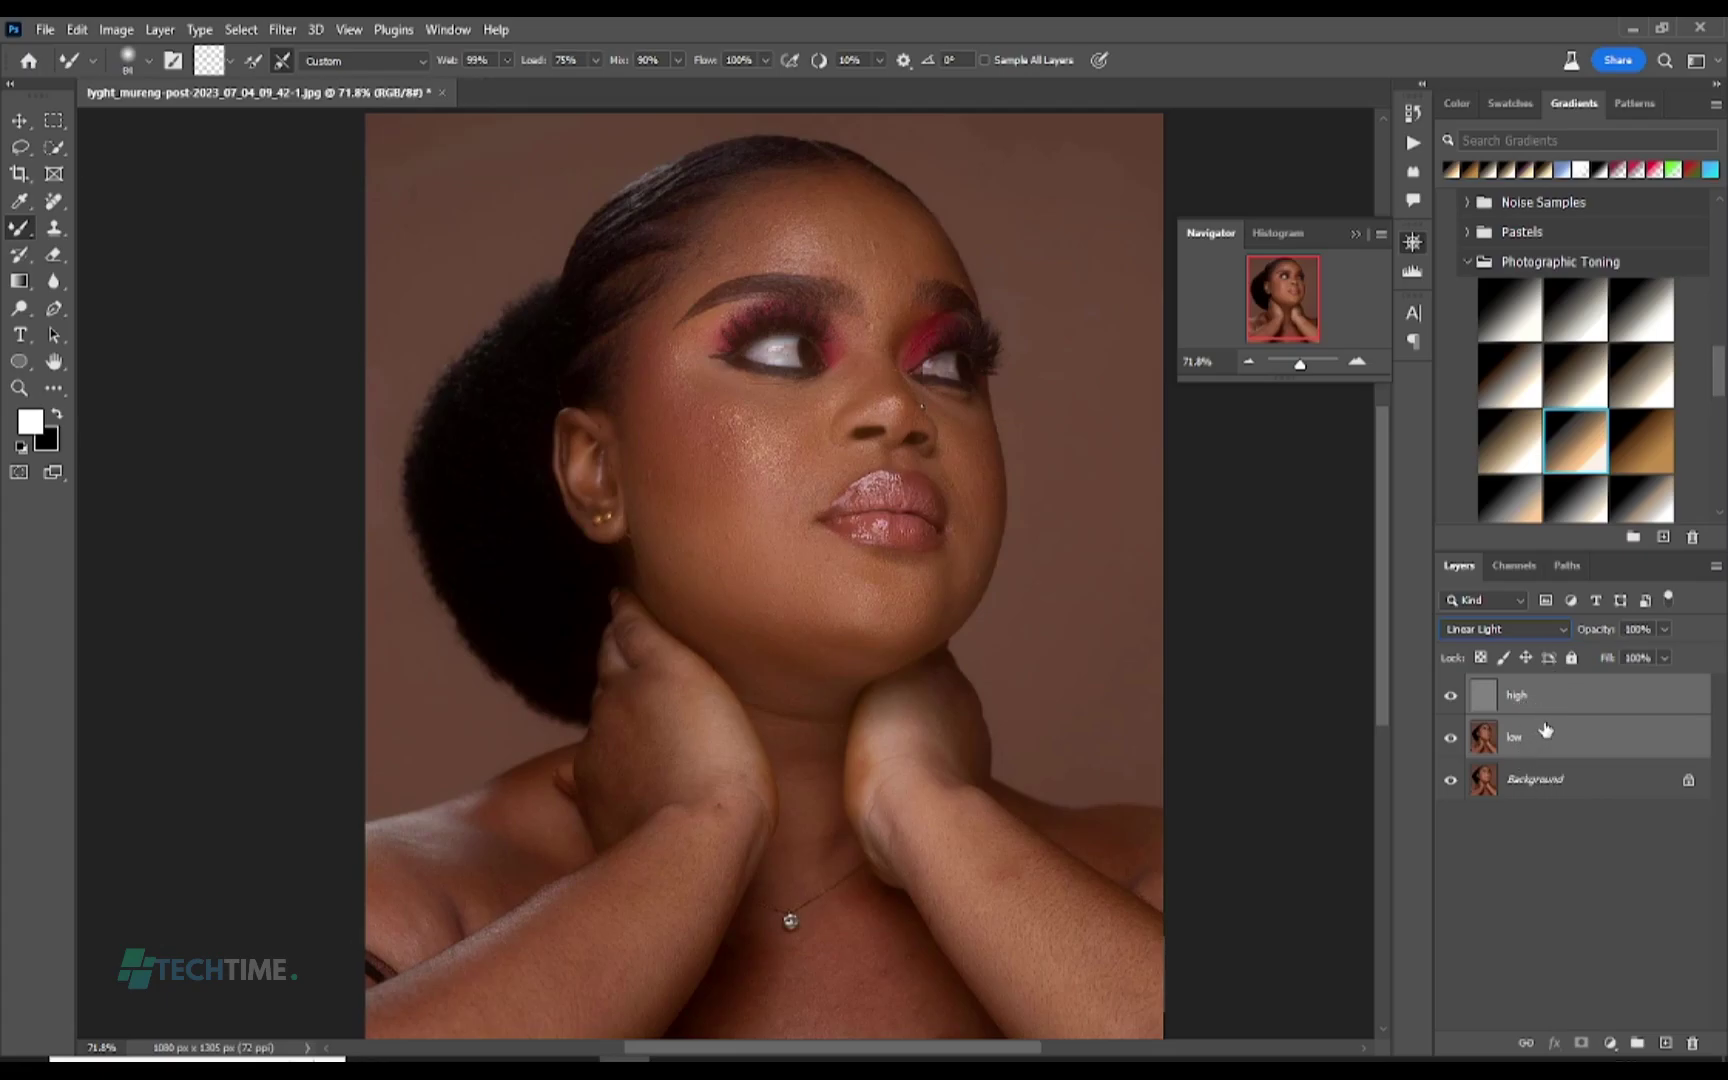
pyautogui.rightClick(1545, 715)
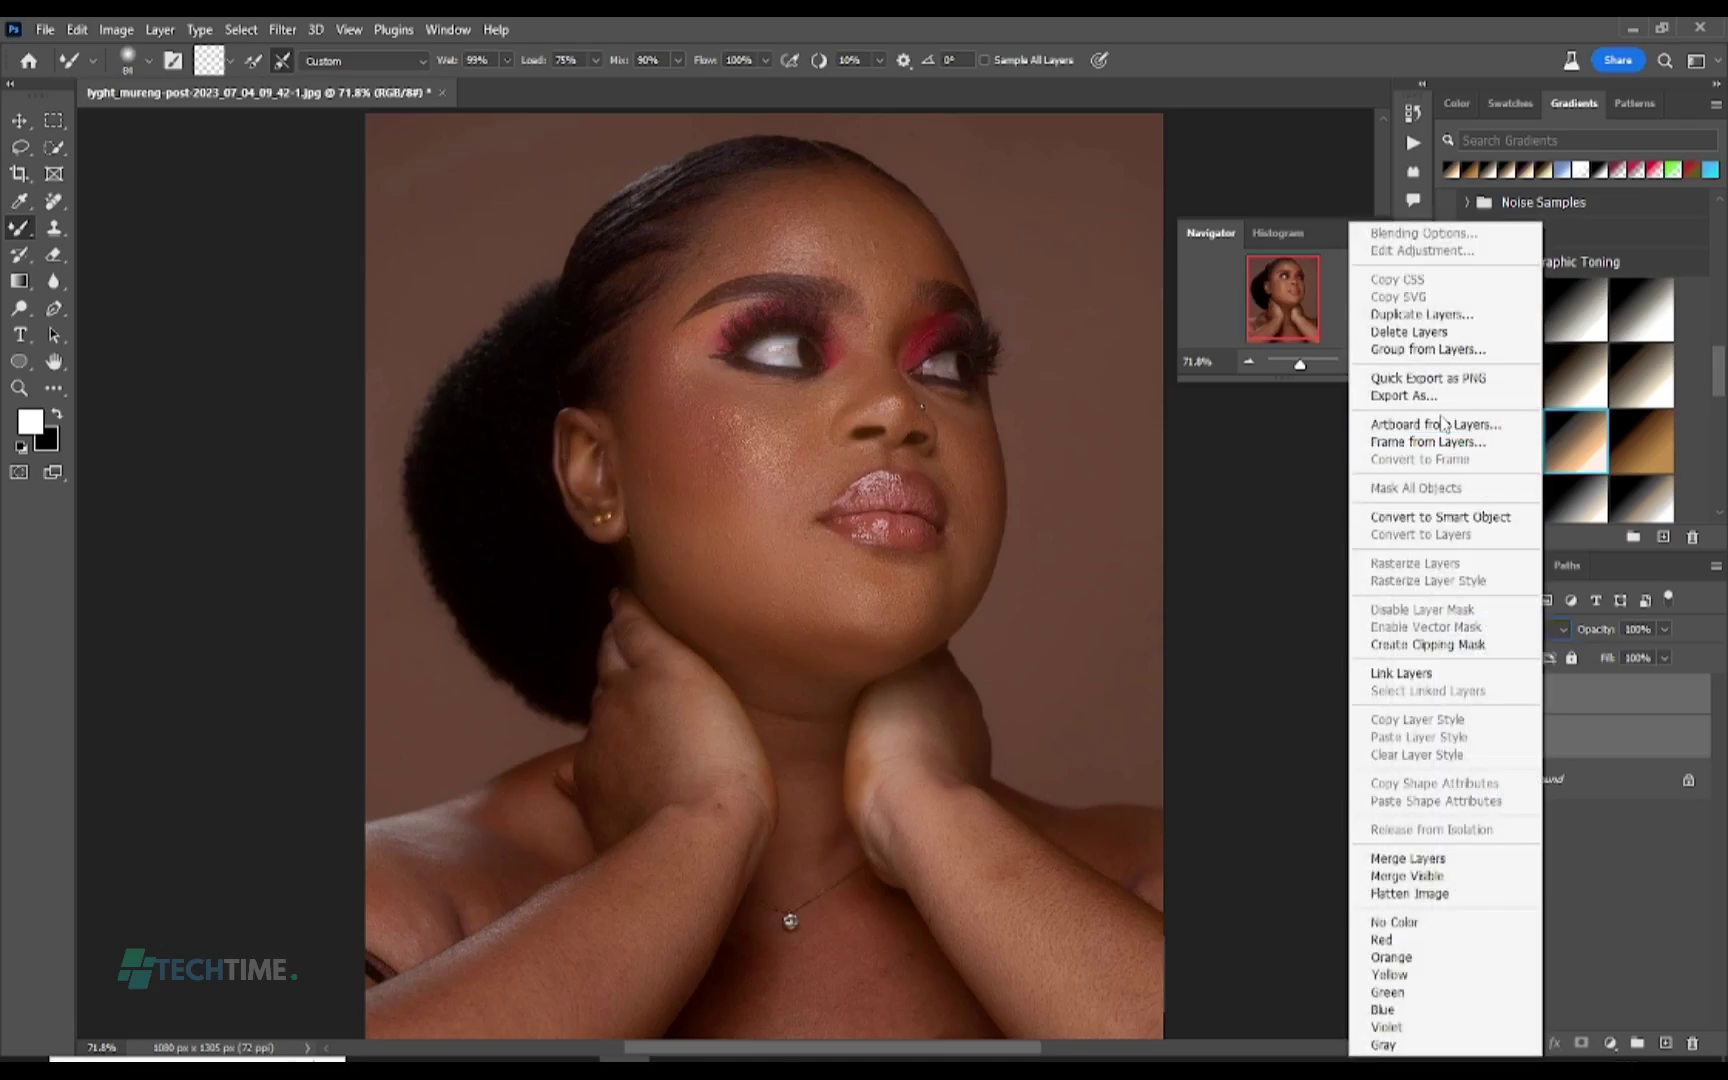
pyautogui.click(1416, 350)
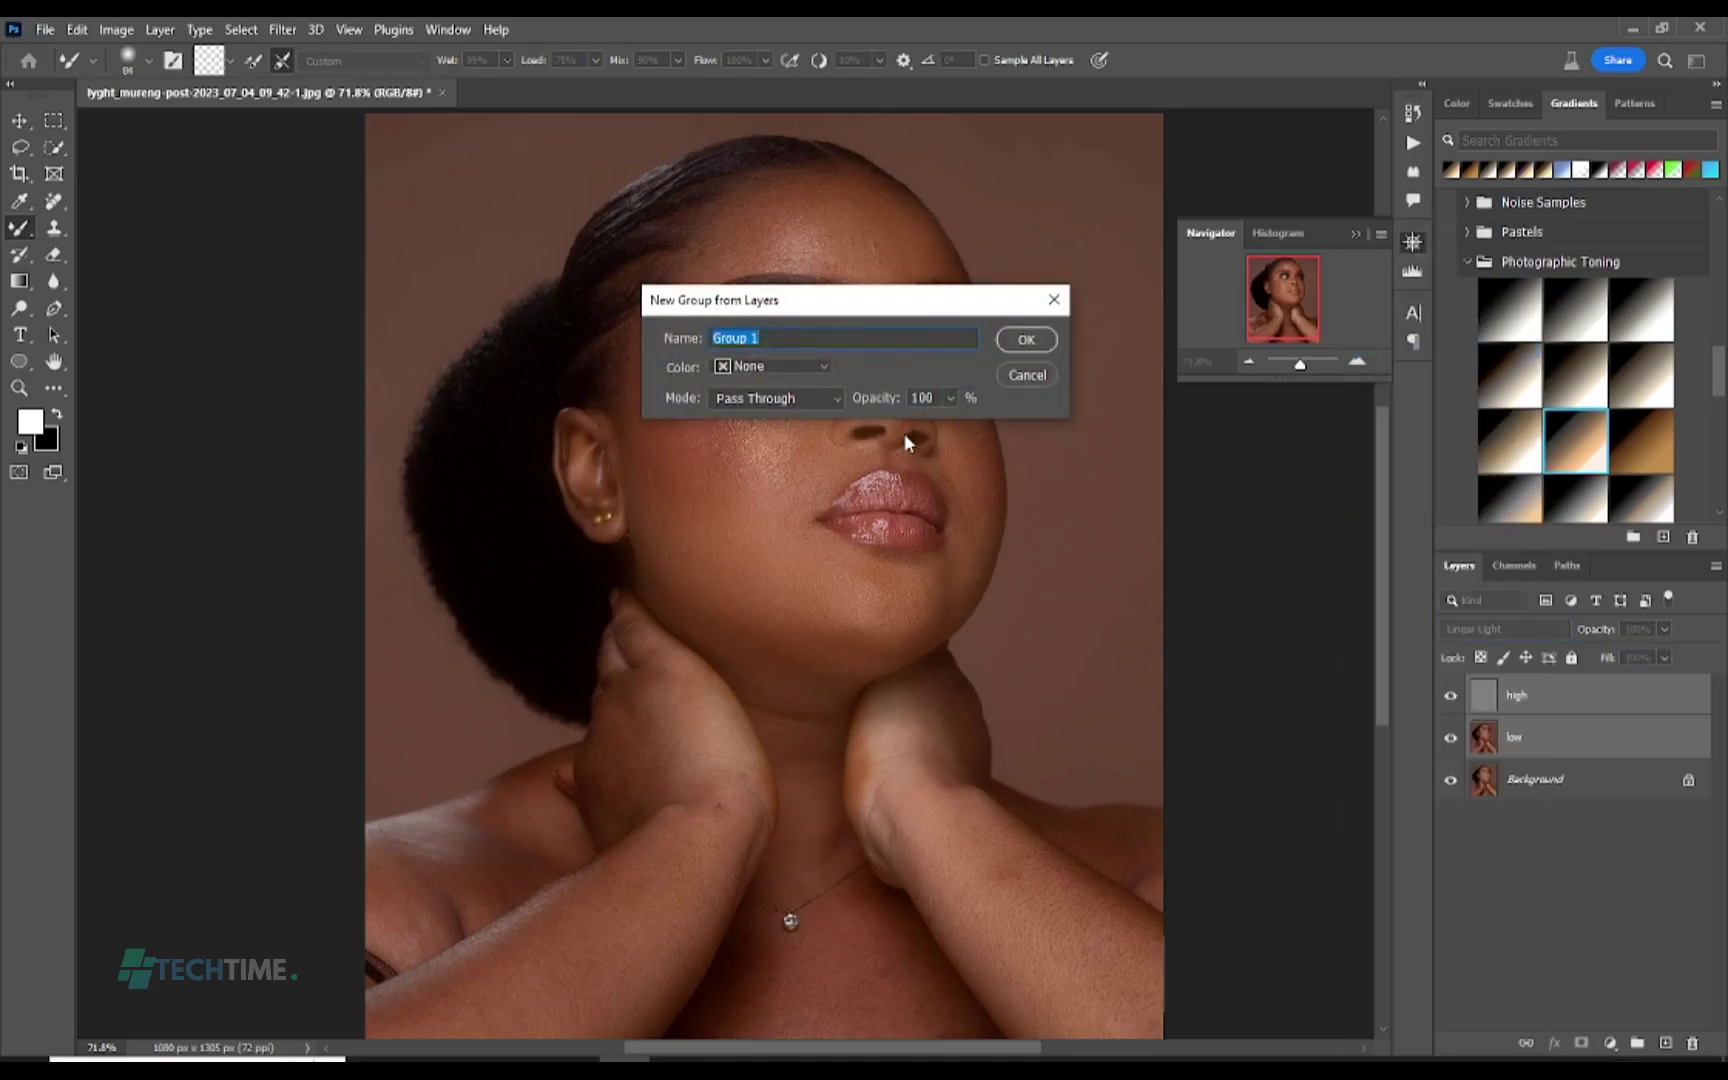
pyautogui.write('skin')
pyautogui.press('Return')
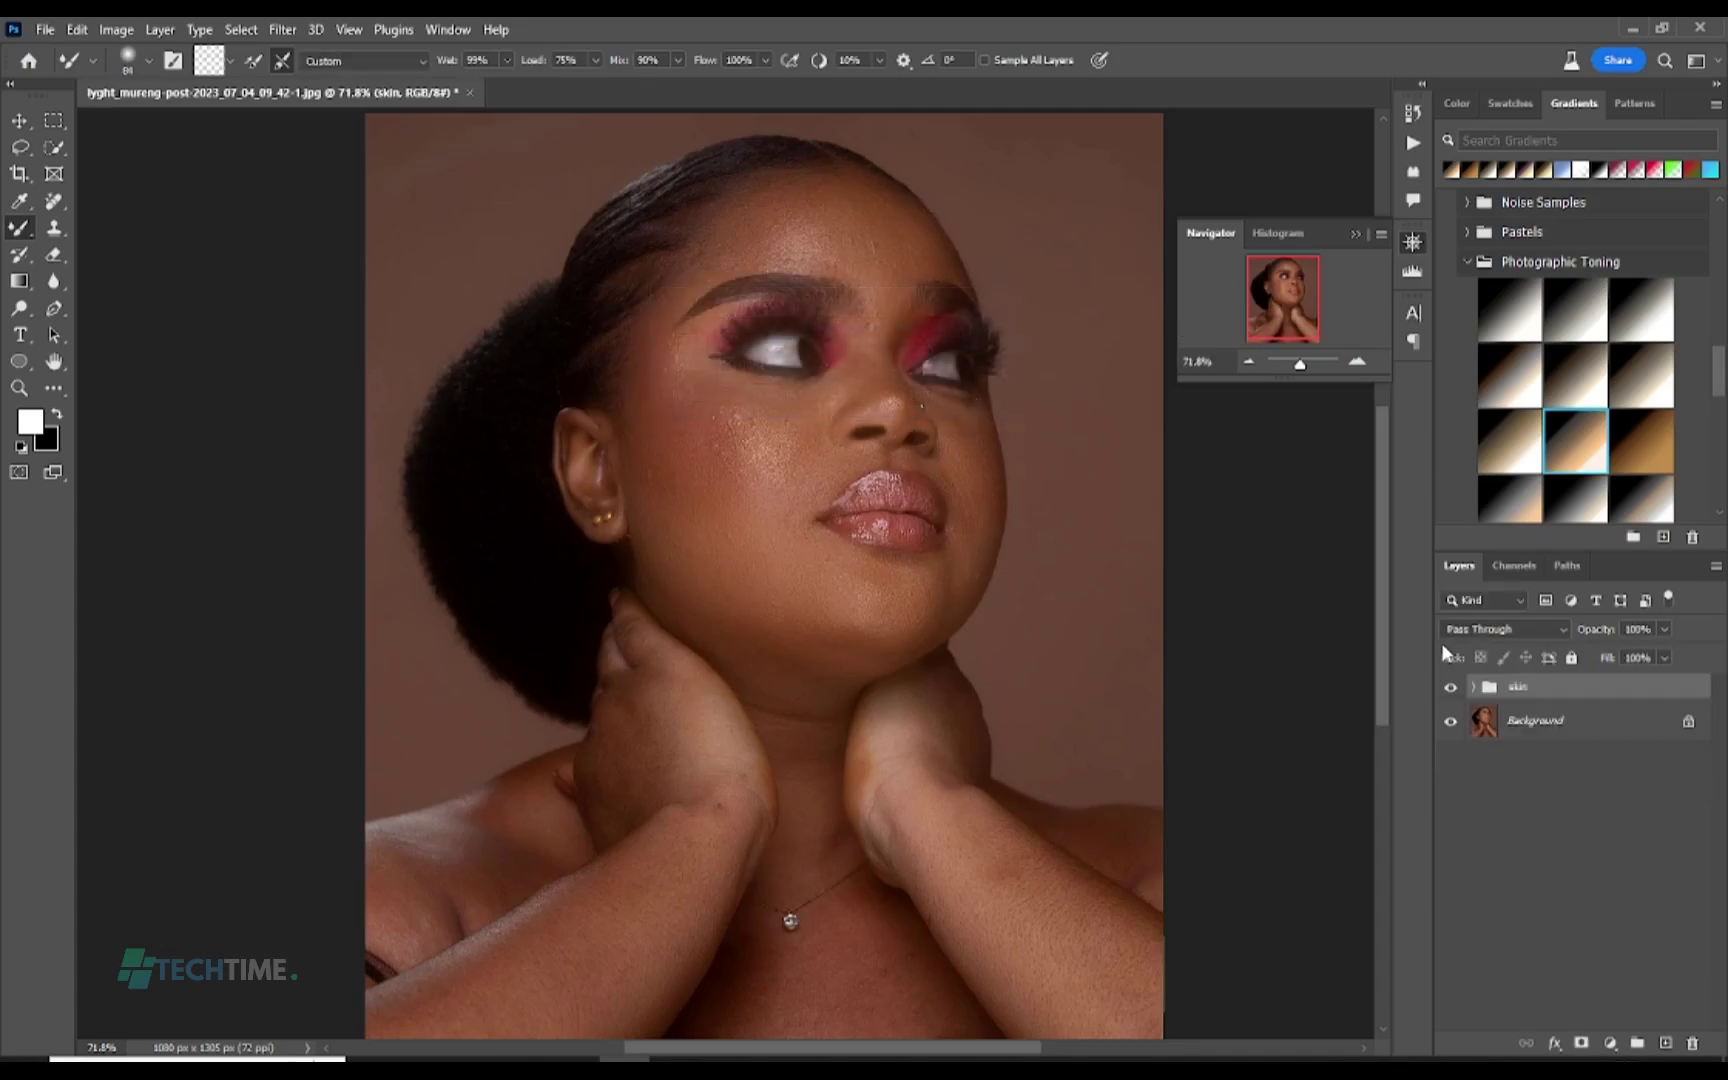
# Step: Compare the portrait with and without the skin group by switching the group's visibility off and on
pyautogui.click(1471, 687)
pyautogui.click(1471, 687)
pyautogui.click(1452, 689)
pyautogui.click(1452, 689)
pyautogui.click(1452, 689)
pyautogui.click(1452, 689)
# Step: Hide the high layer inside the skin group and activate the Mixer Brush tool
pyautogui.click(1472, 687)
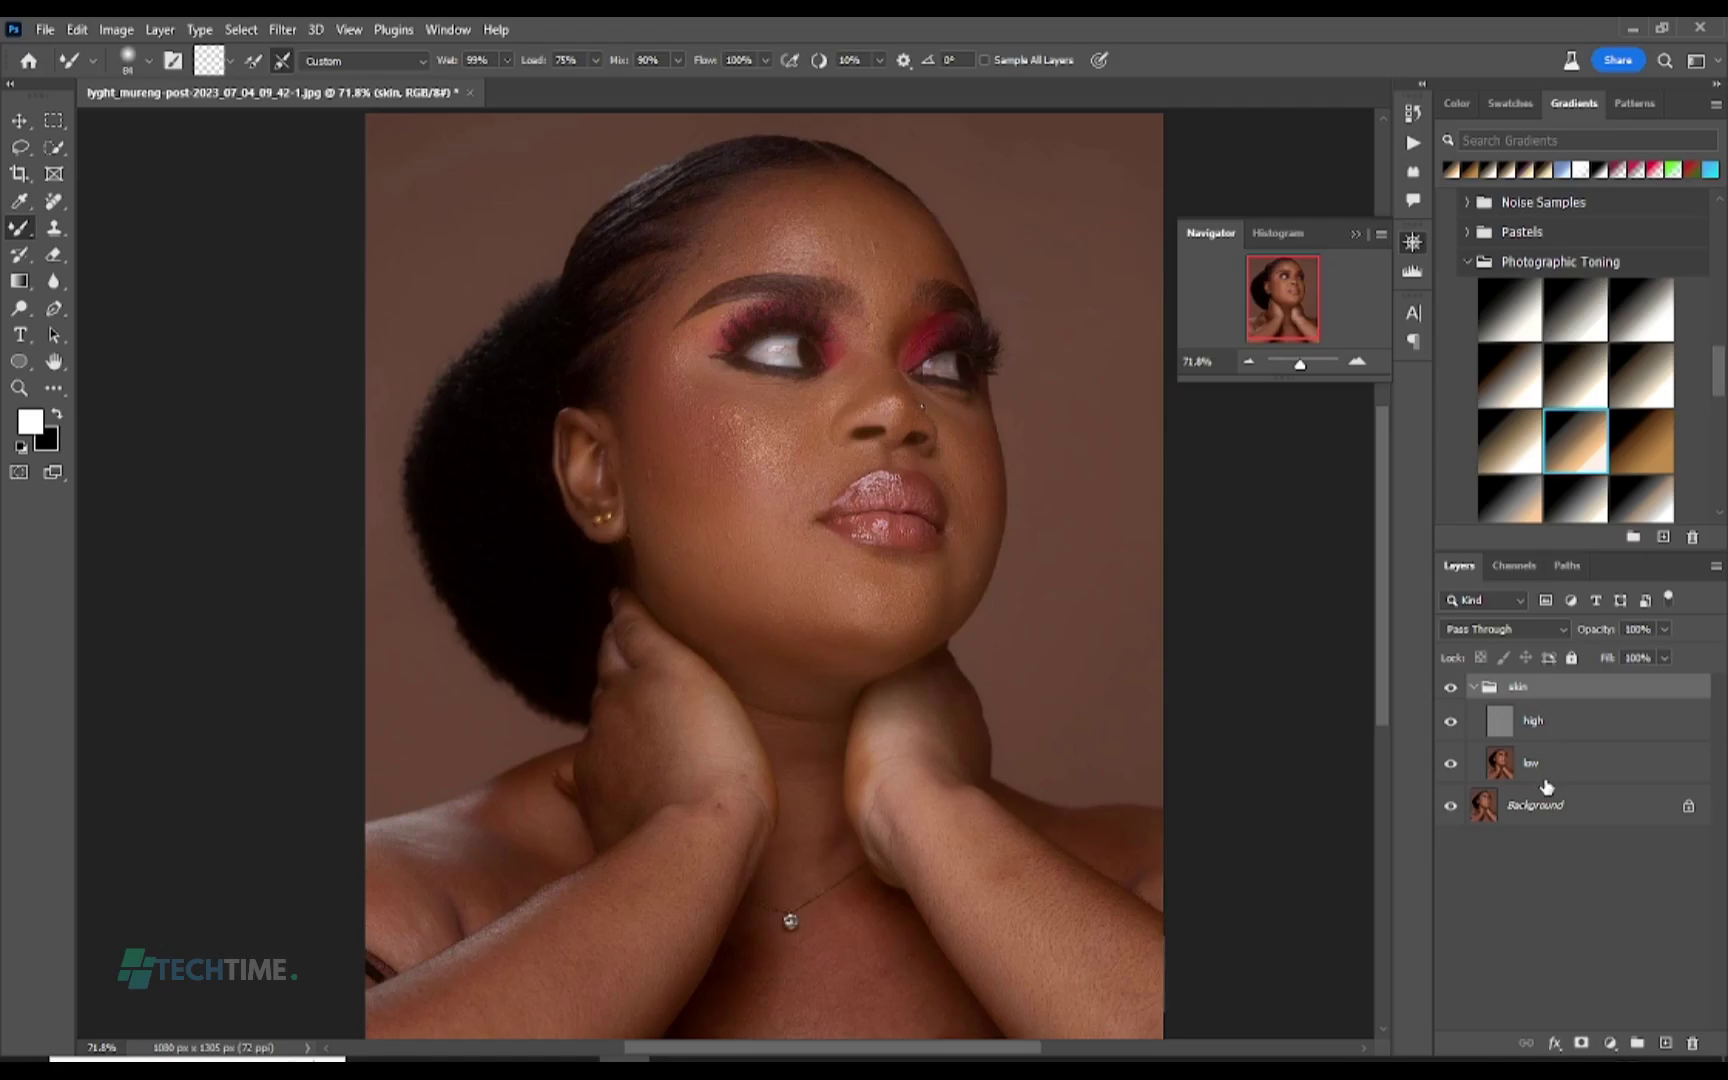
pyautogui.click(1451, 721)
pyautogui.rightClick(22, 229)
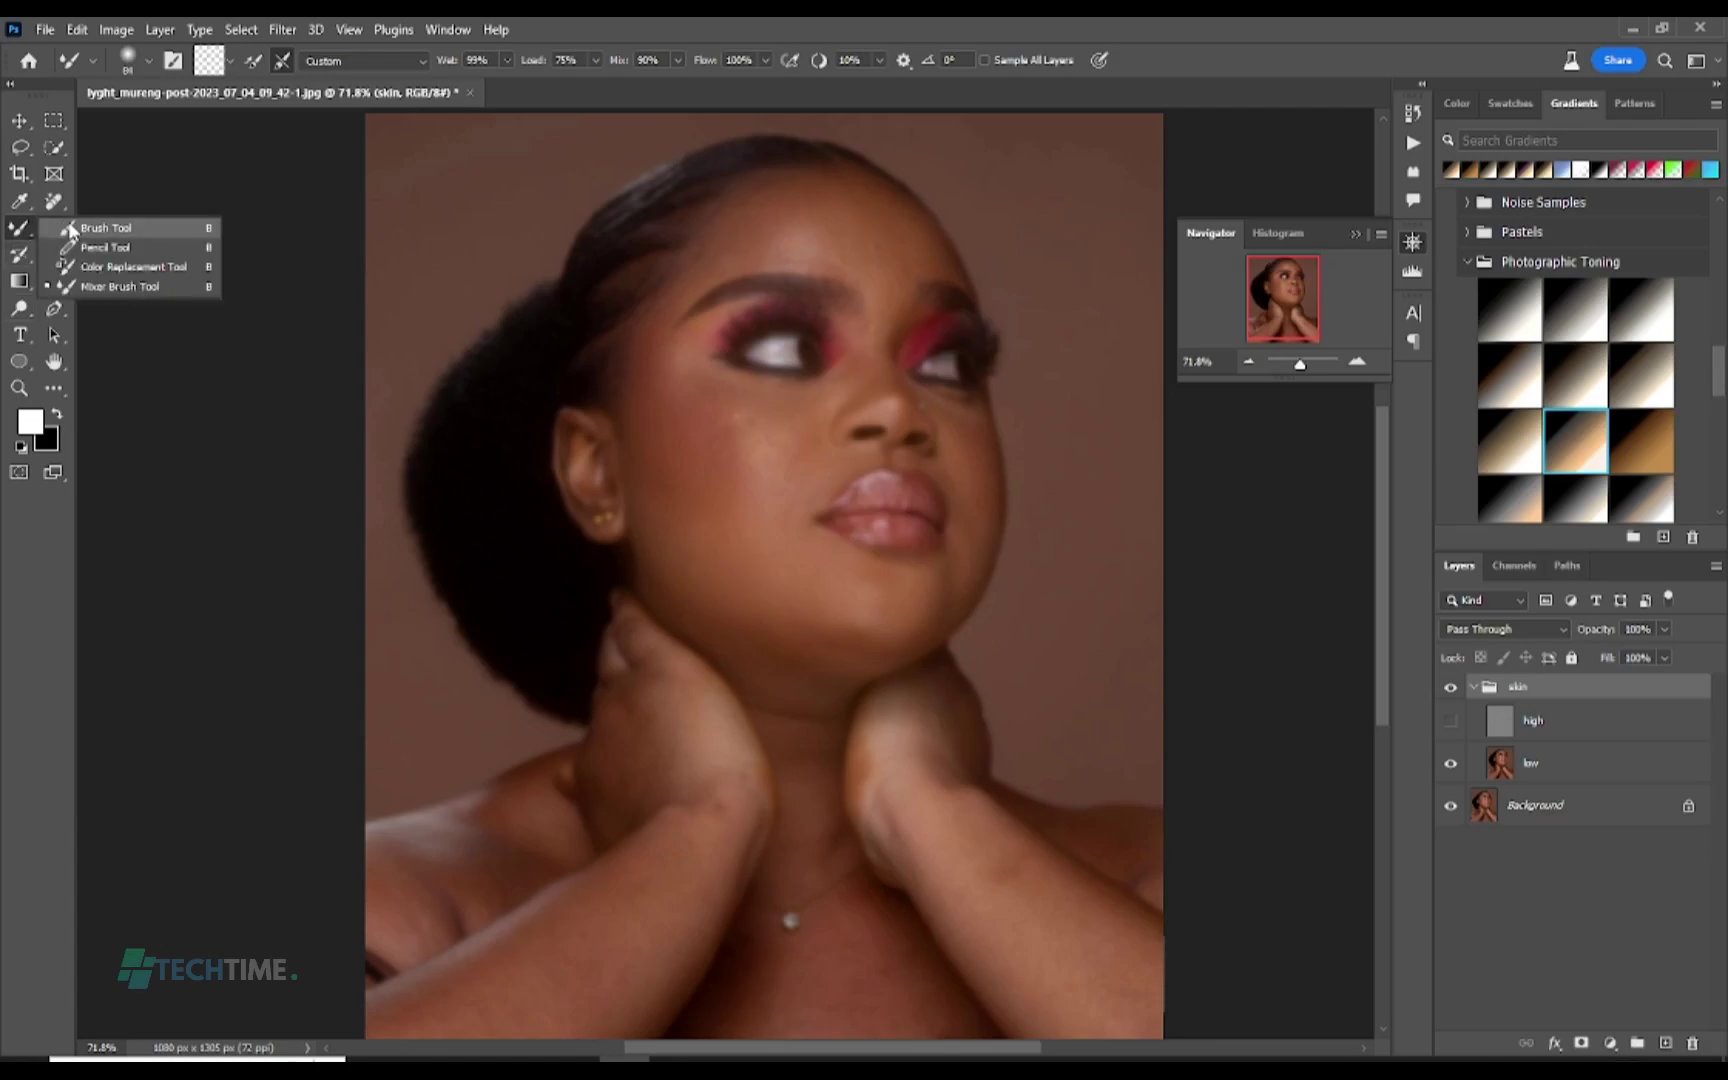
pyautogui.click(117, 290)
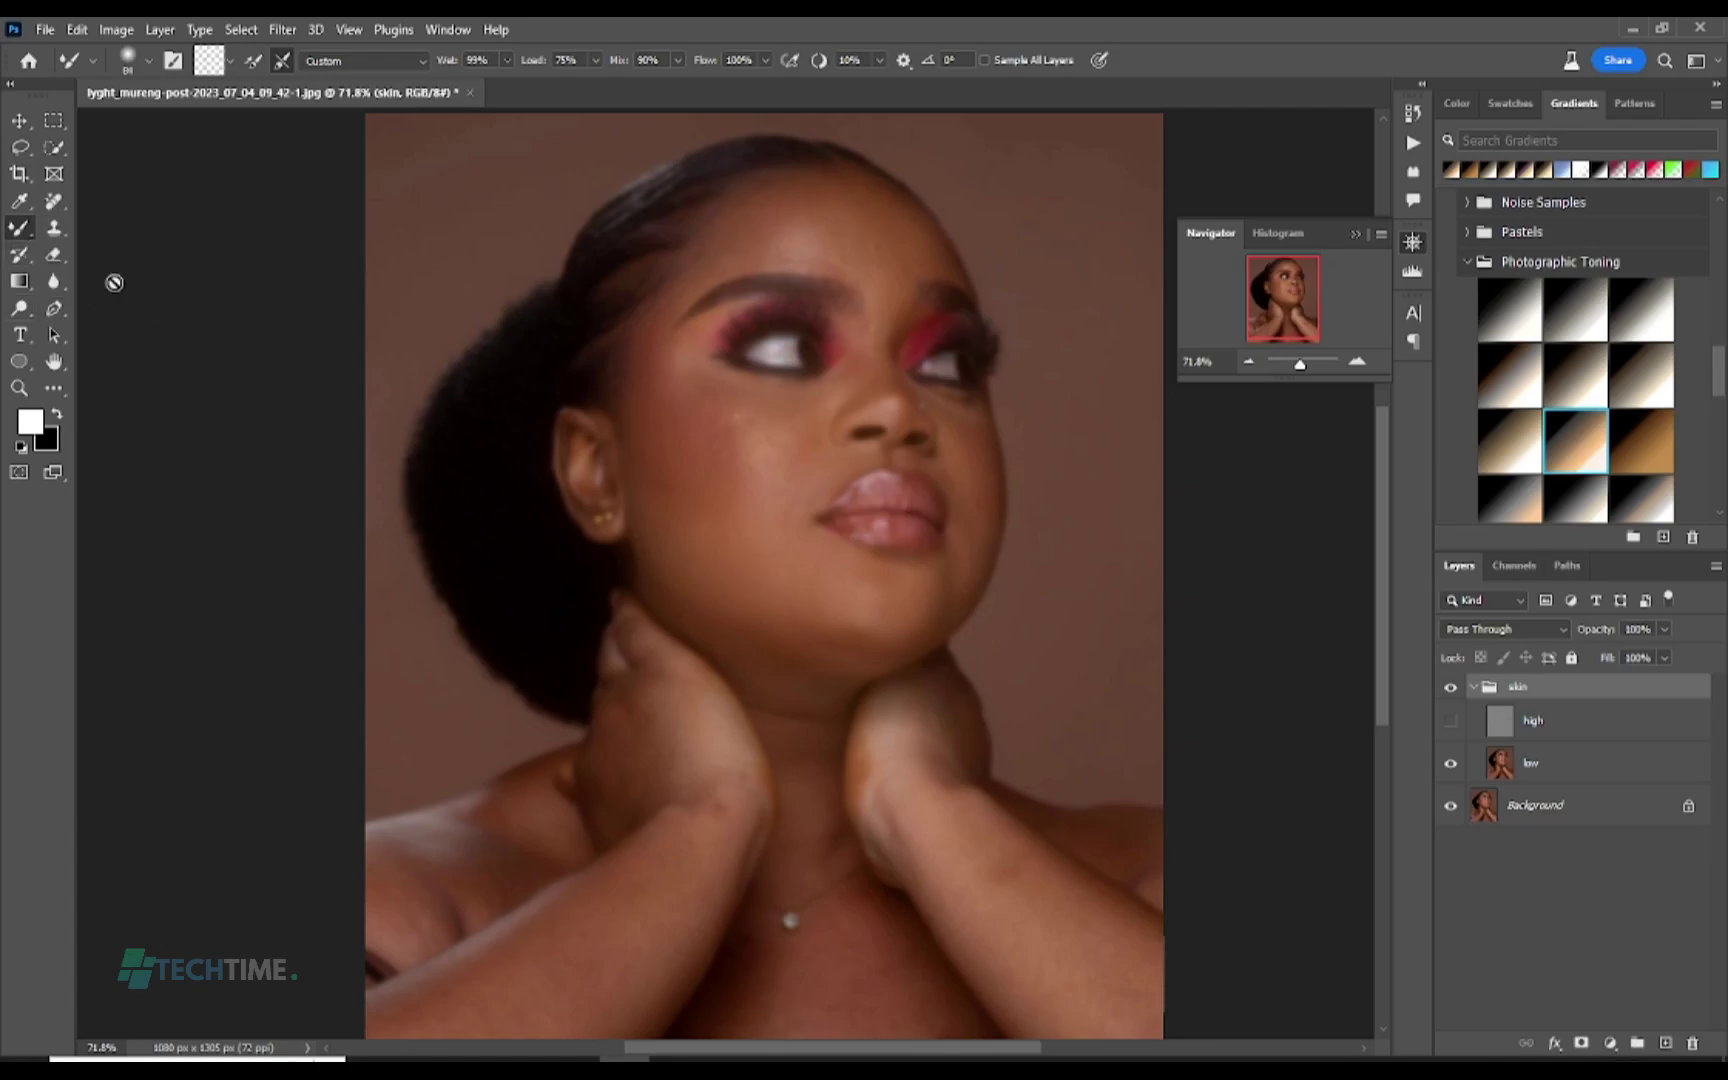
# Step: Clean the Mixer Brush, set its Wet value to 10%, and keep the Mixer Brush as the active tool
pyautogui.click(228, 64)
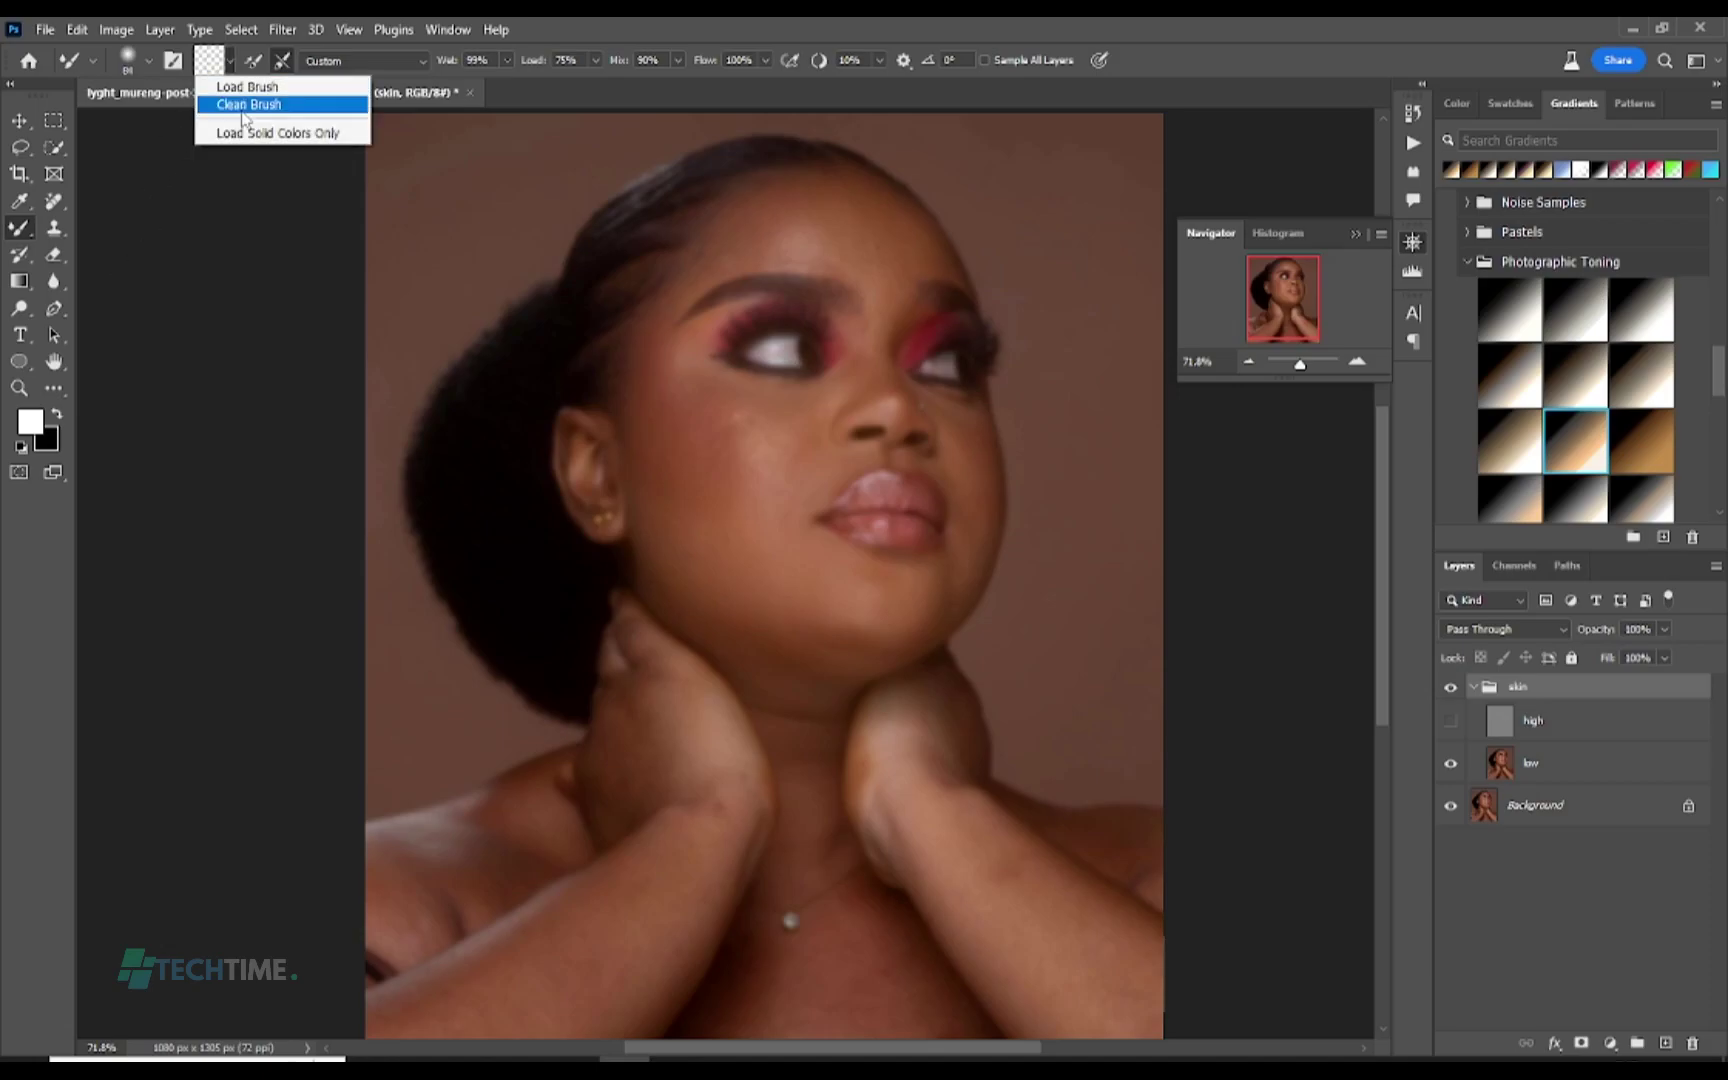
pyautogui.click(243, 106)
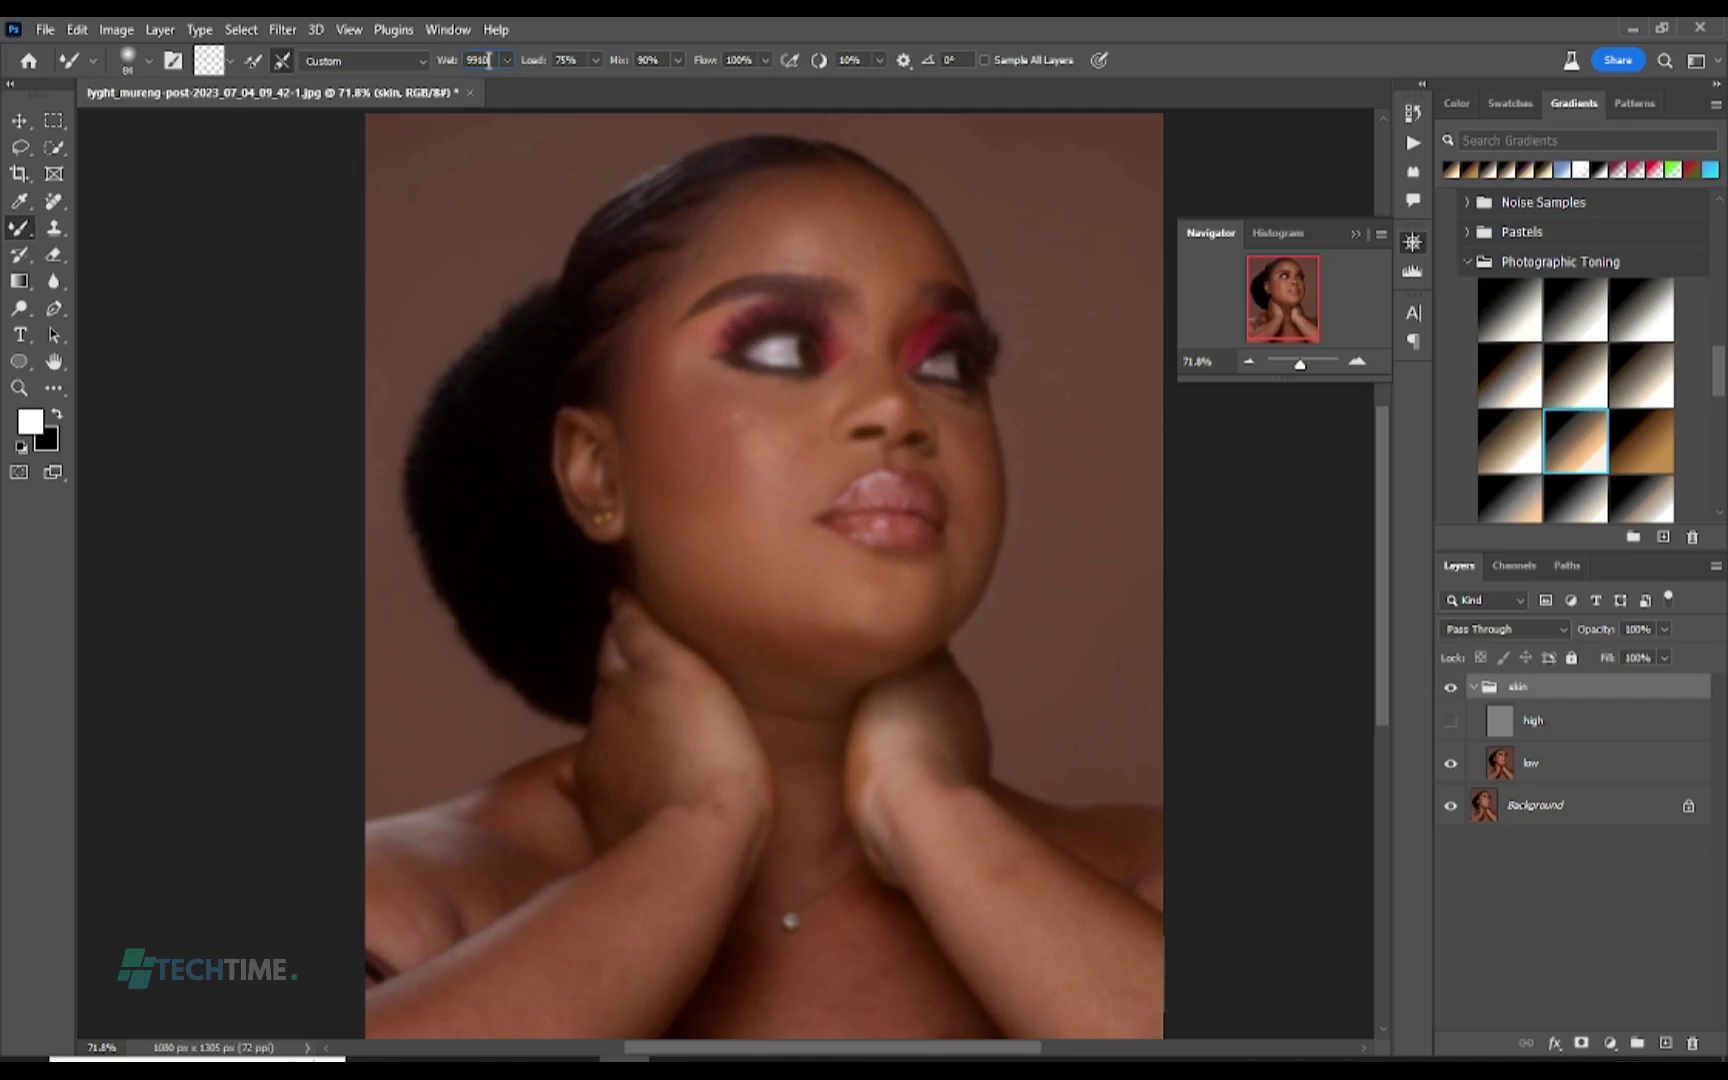
pyautogui.press('BackSpace')
pyautogui.press('BackSpace')
pyautogui.press('BackSpace')
pyautogui.press('BackSpace')
pyautogui.rightClick(16, 230)
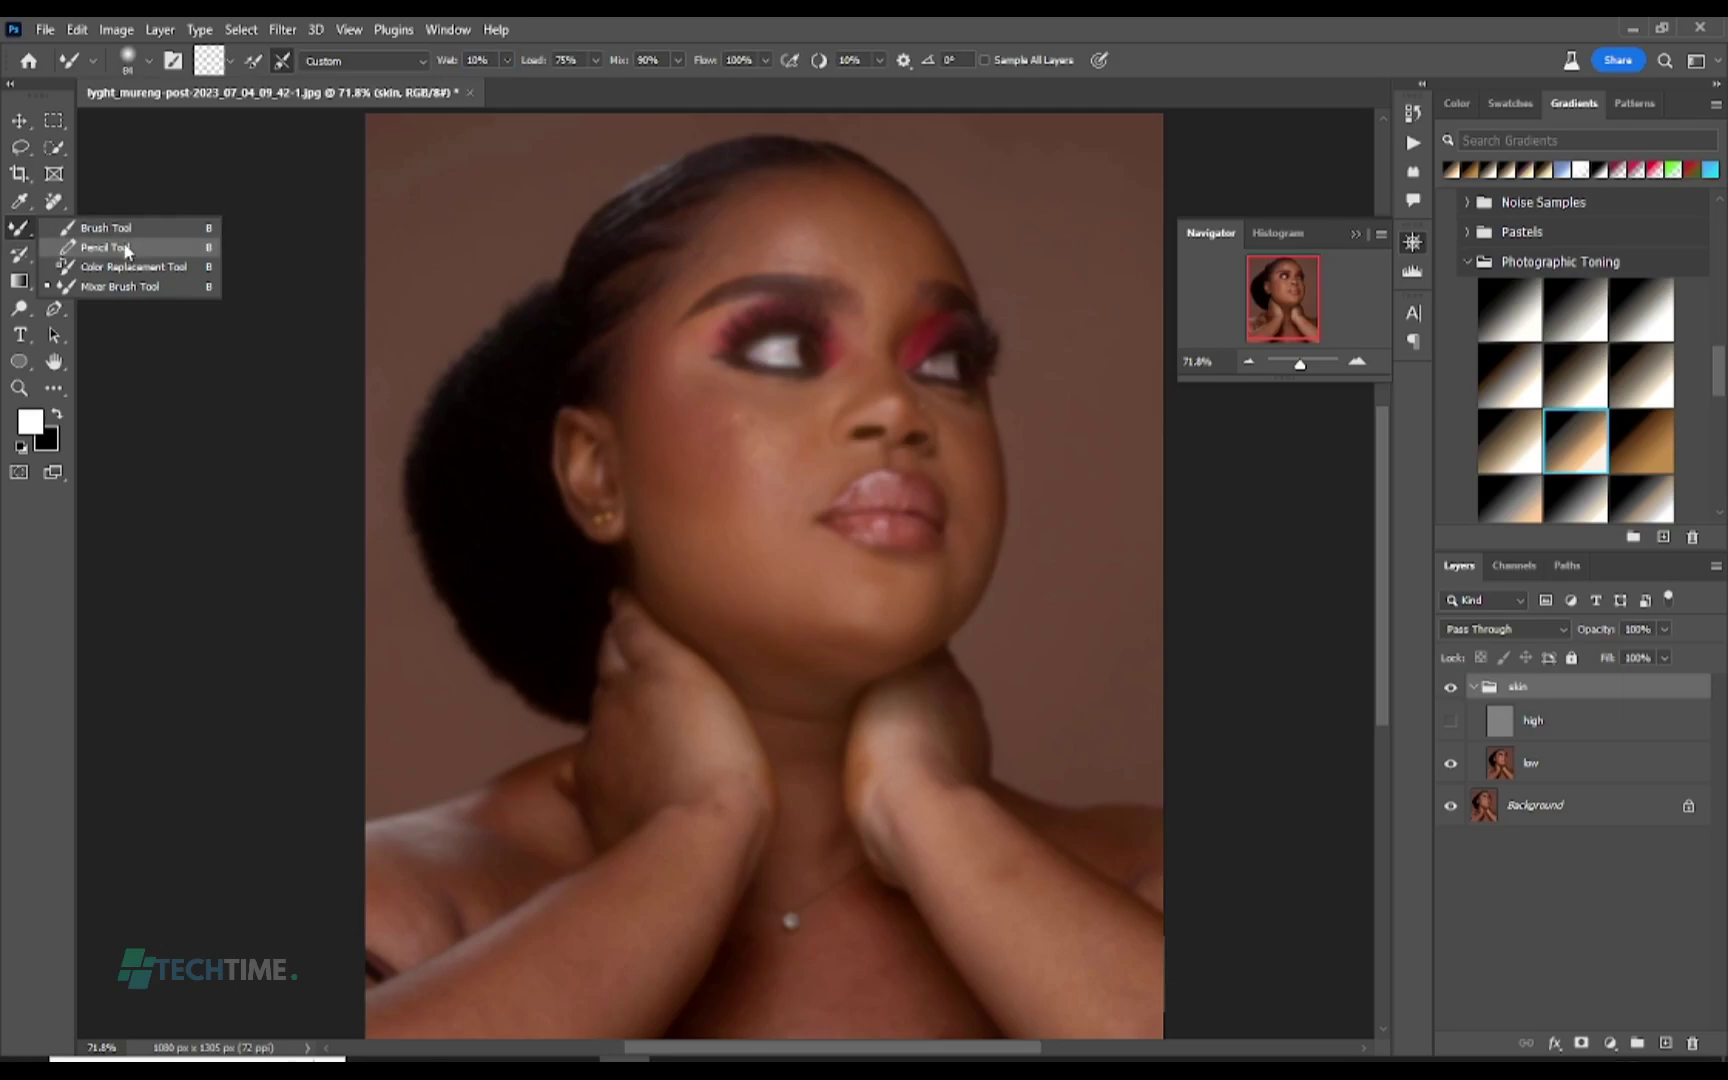
pyautogui.click(117, 290)
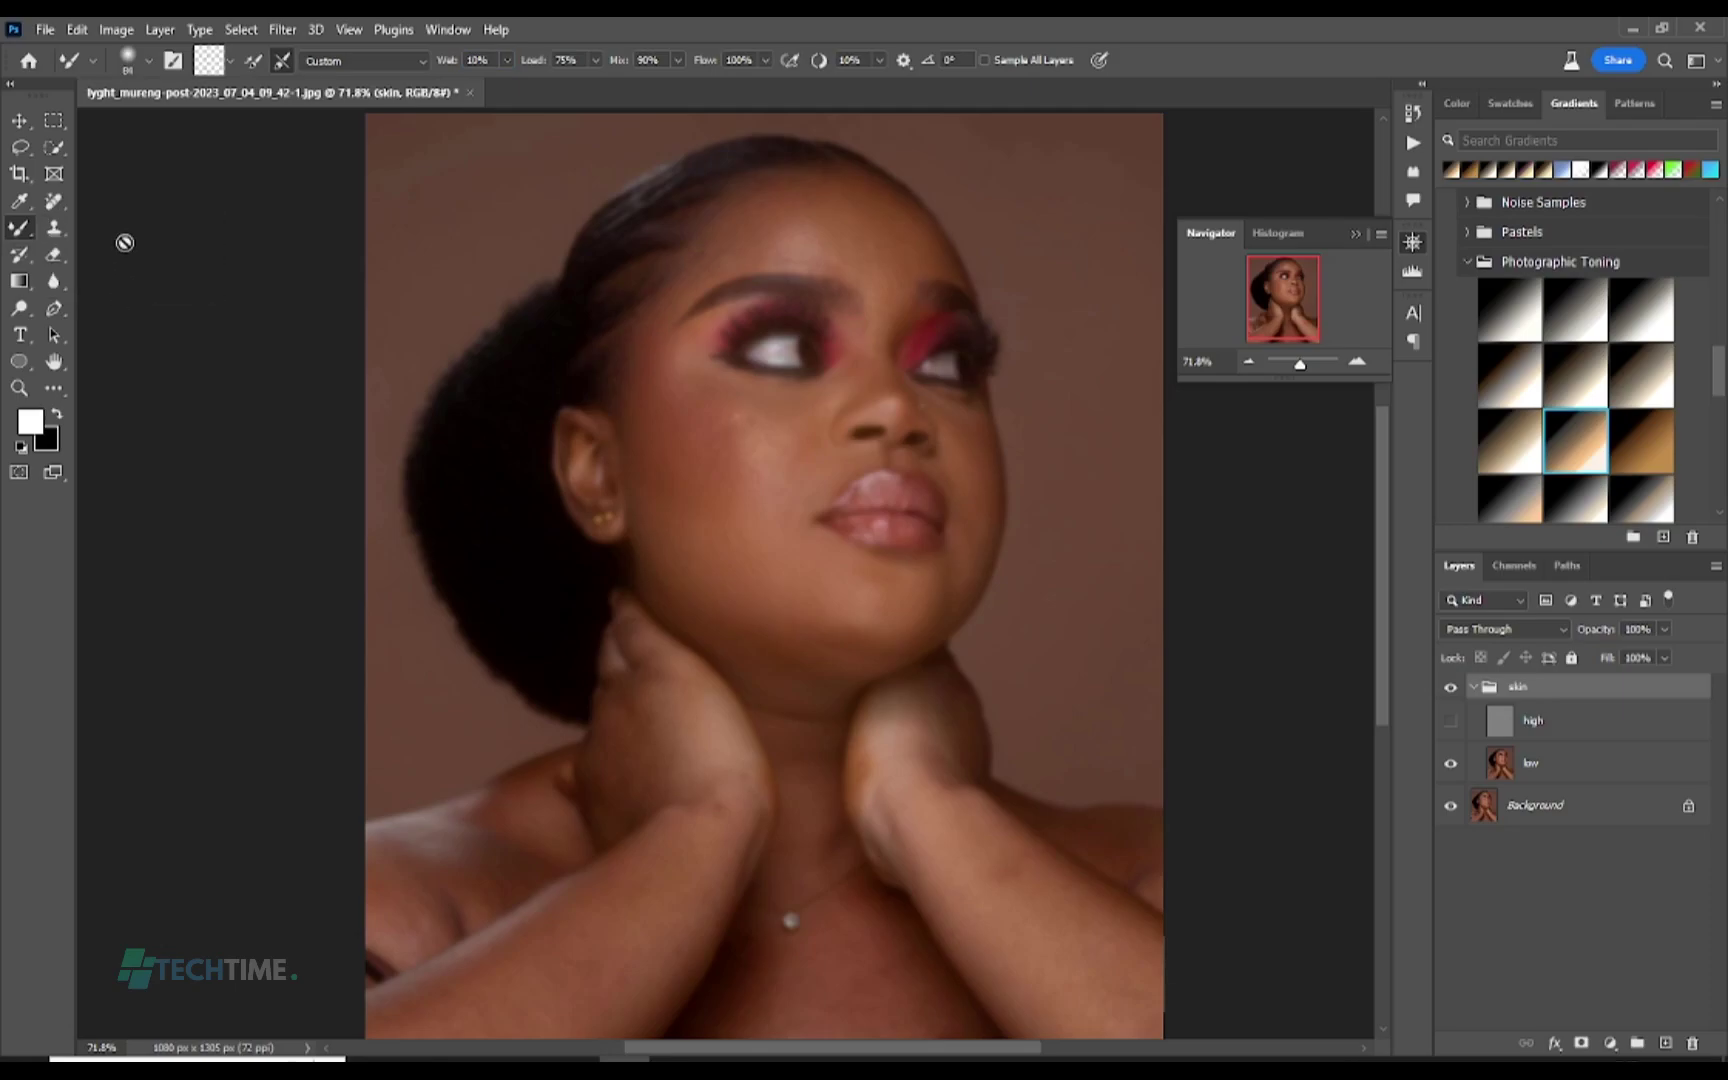
# Step: Give the Mixer Brush a Soft Round tip at 92 px with 0% hardness
pyautogui.click(147, 62)
pyautogui.moveTo(167, 131); pyautogui.dragTo(132, 177)
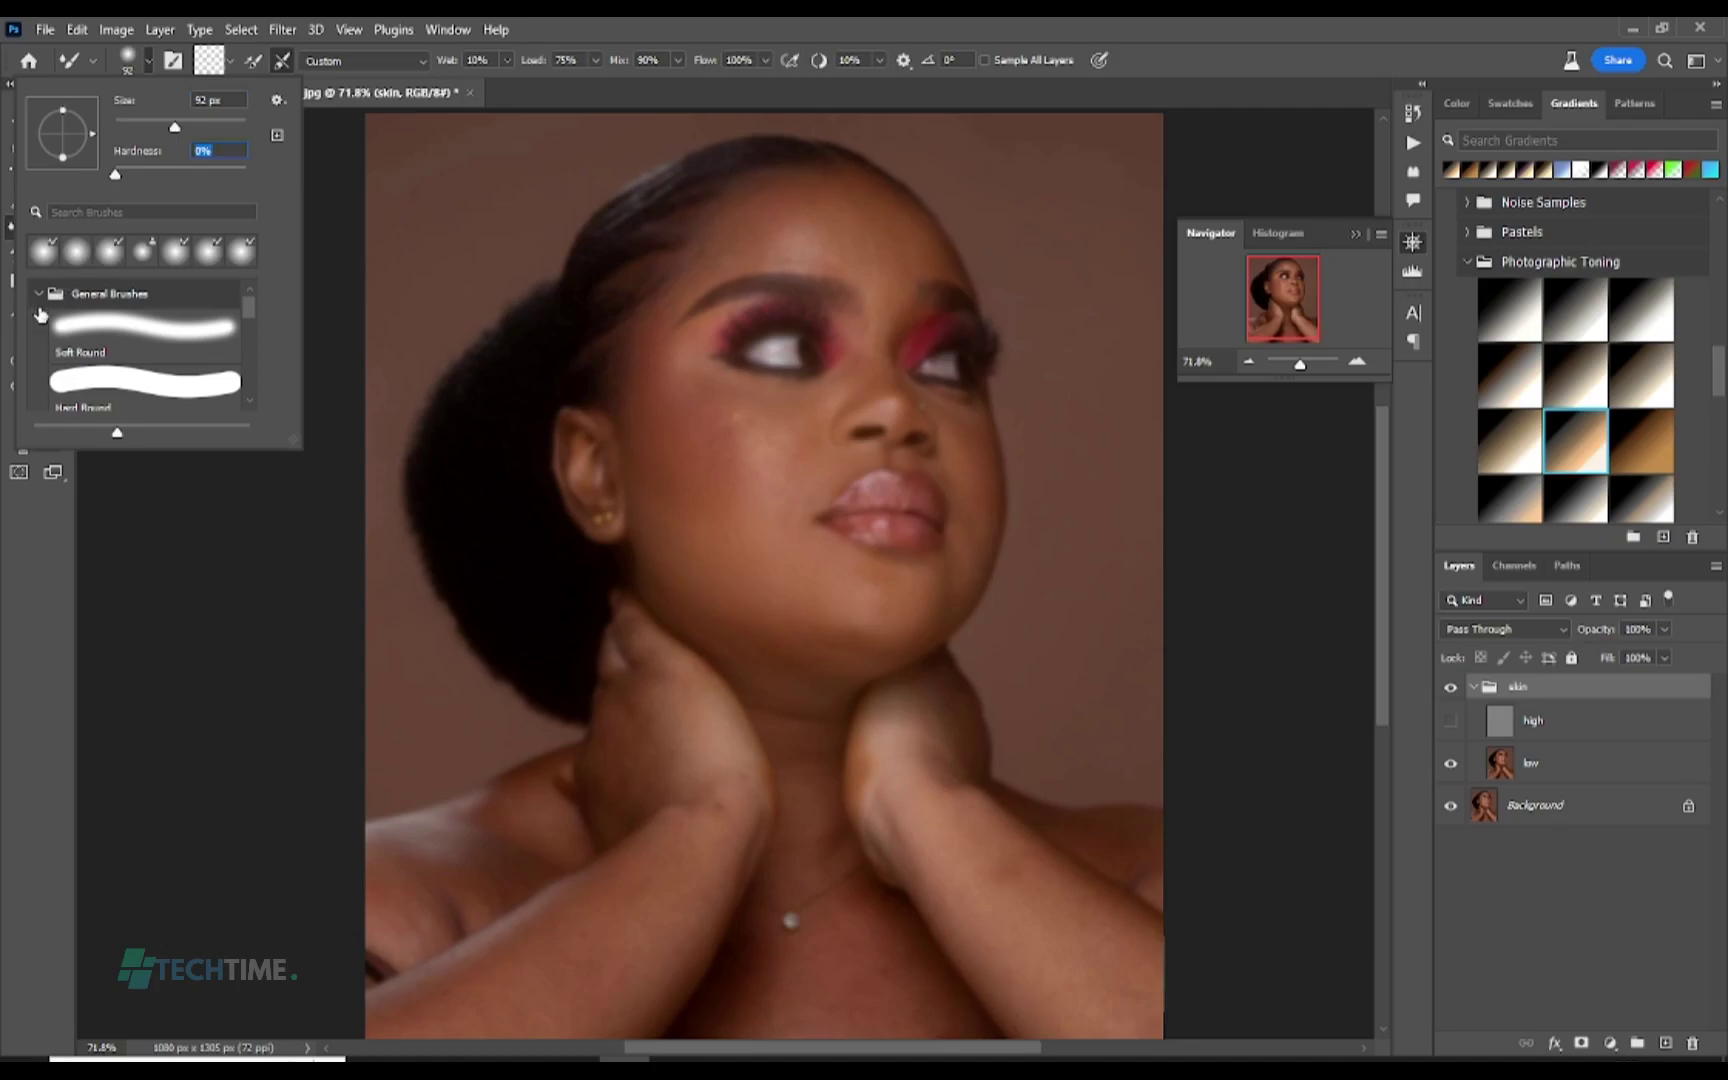
pyautogui.click(84, 326)
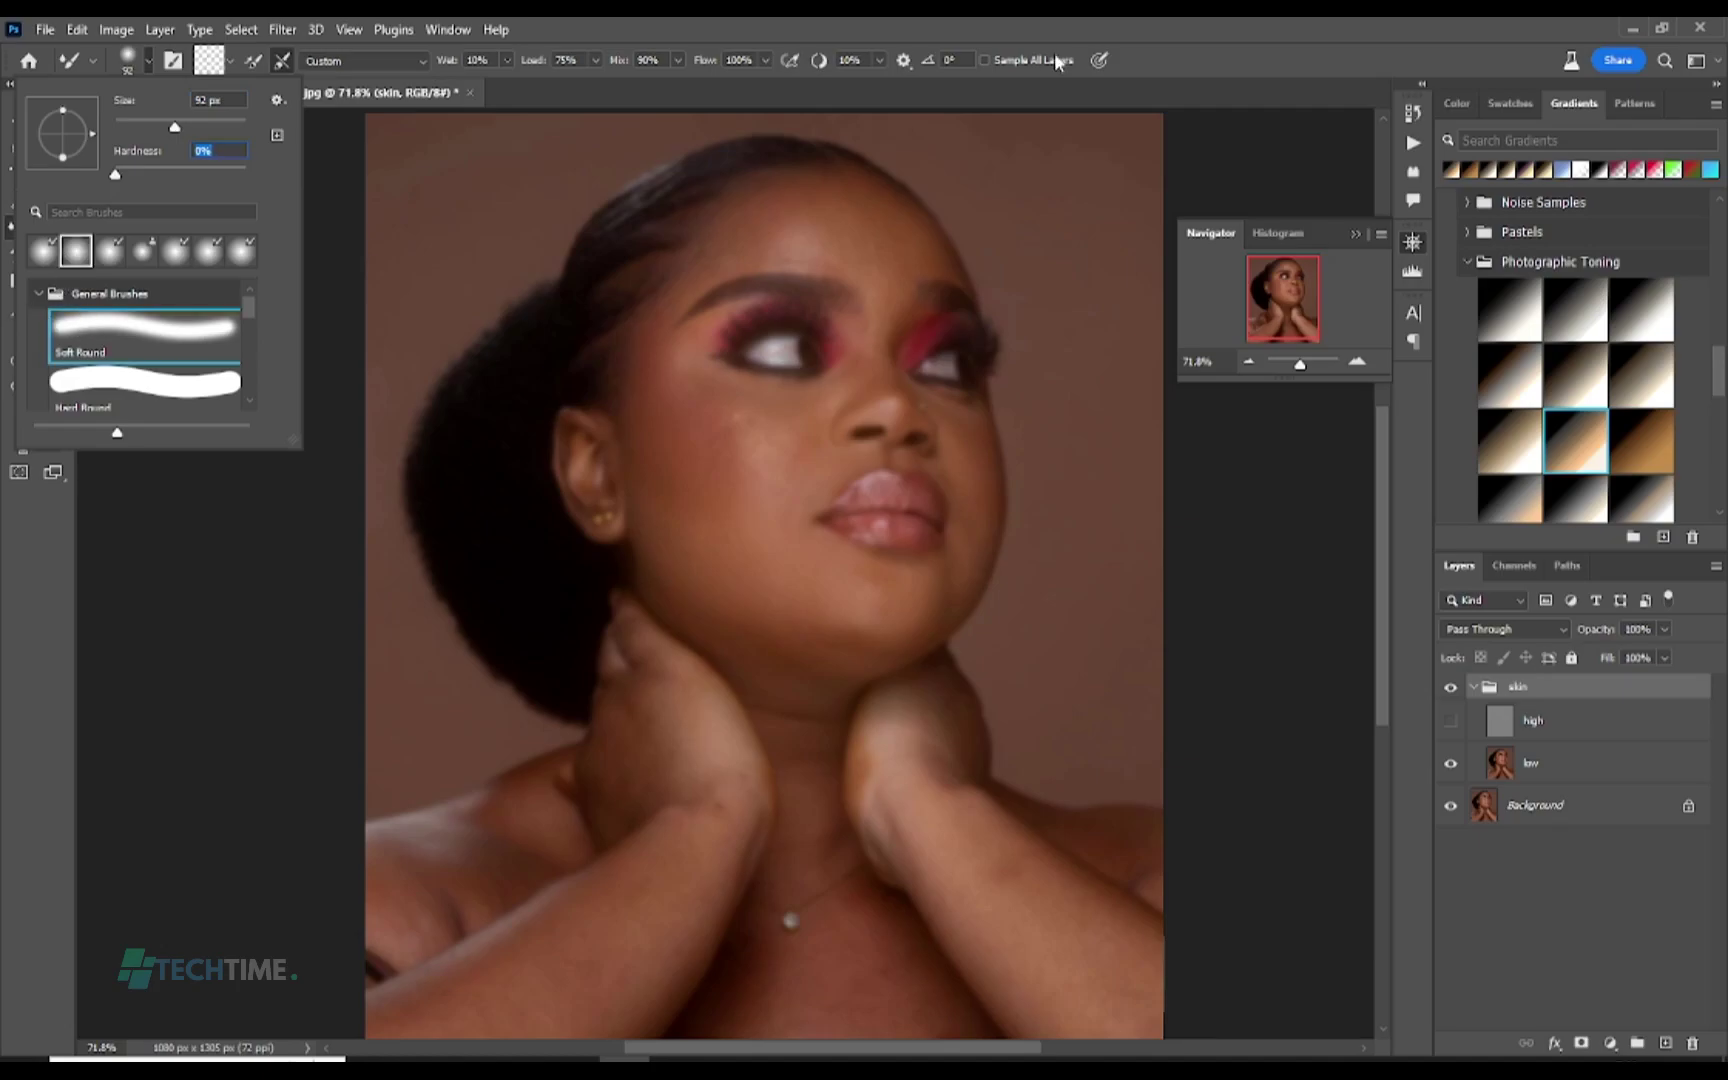
# Step: Make the low layer the painting target instead of the skin group and set the Mixer Brush size to 78 px
pyautogui.click(845, 295)
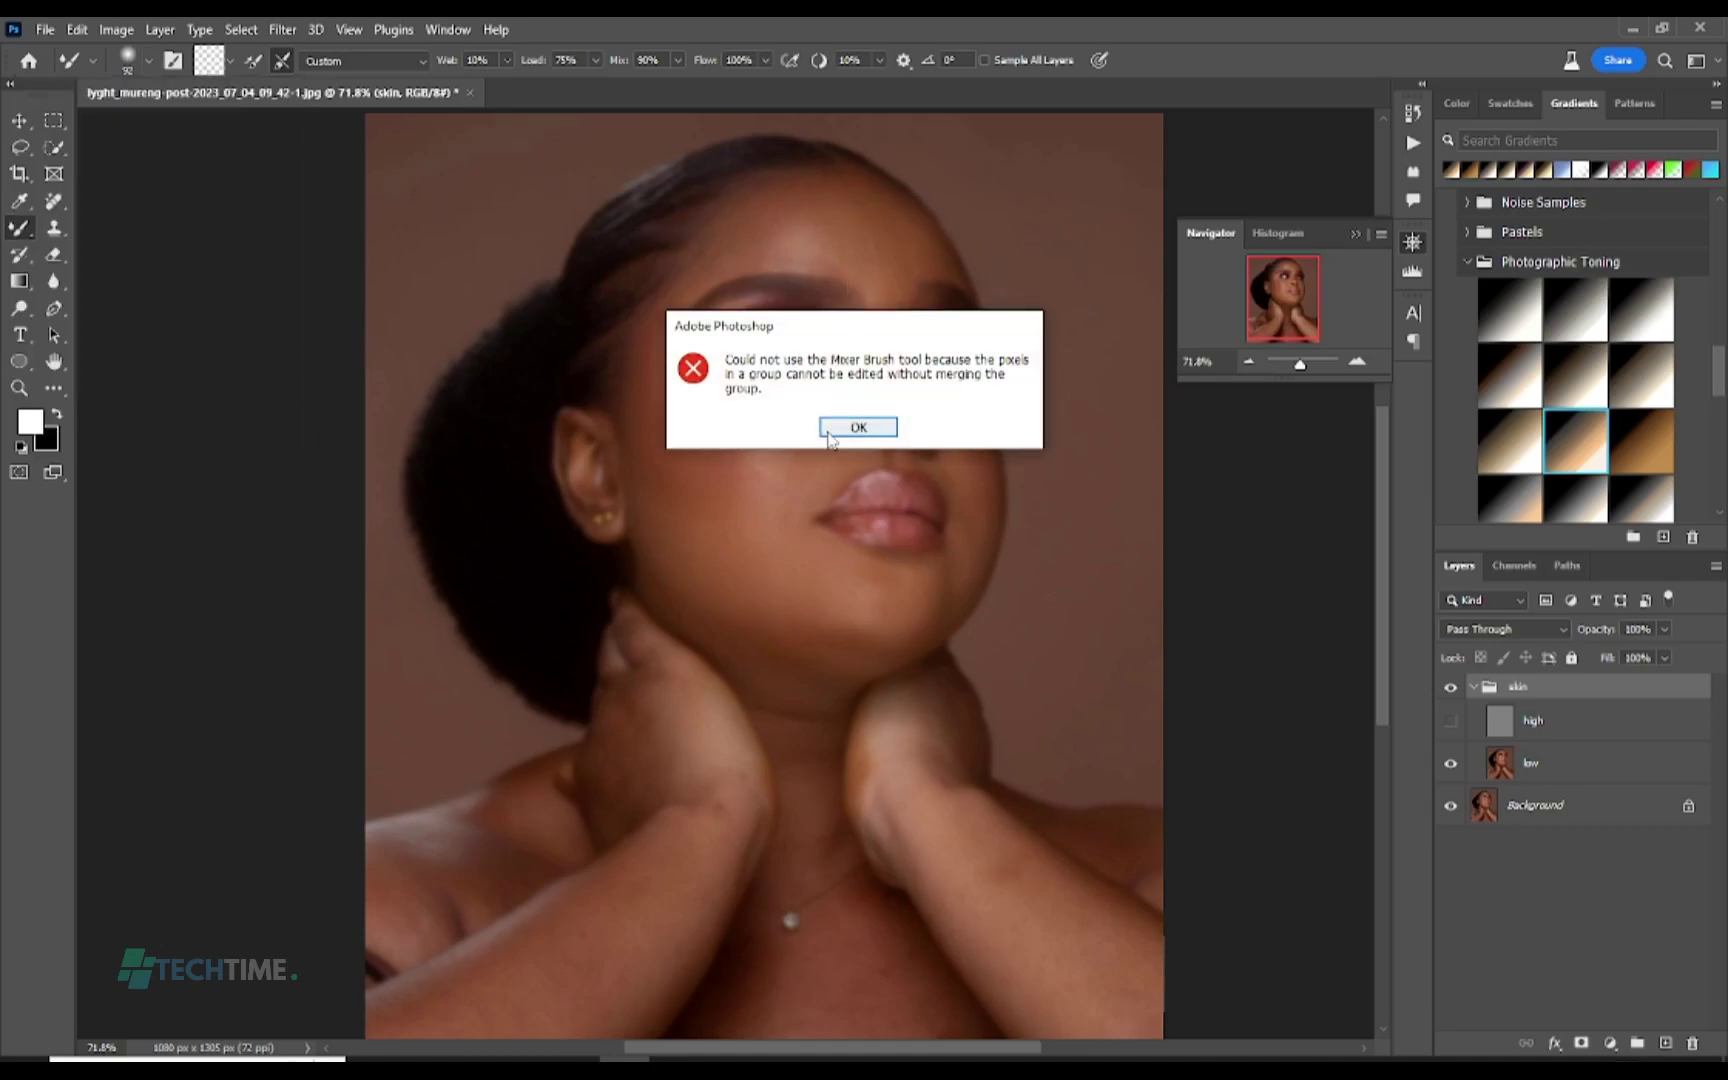
pyautogui.click(857, 428)
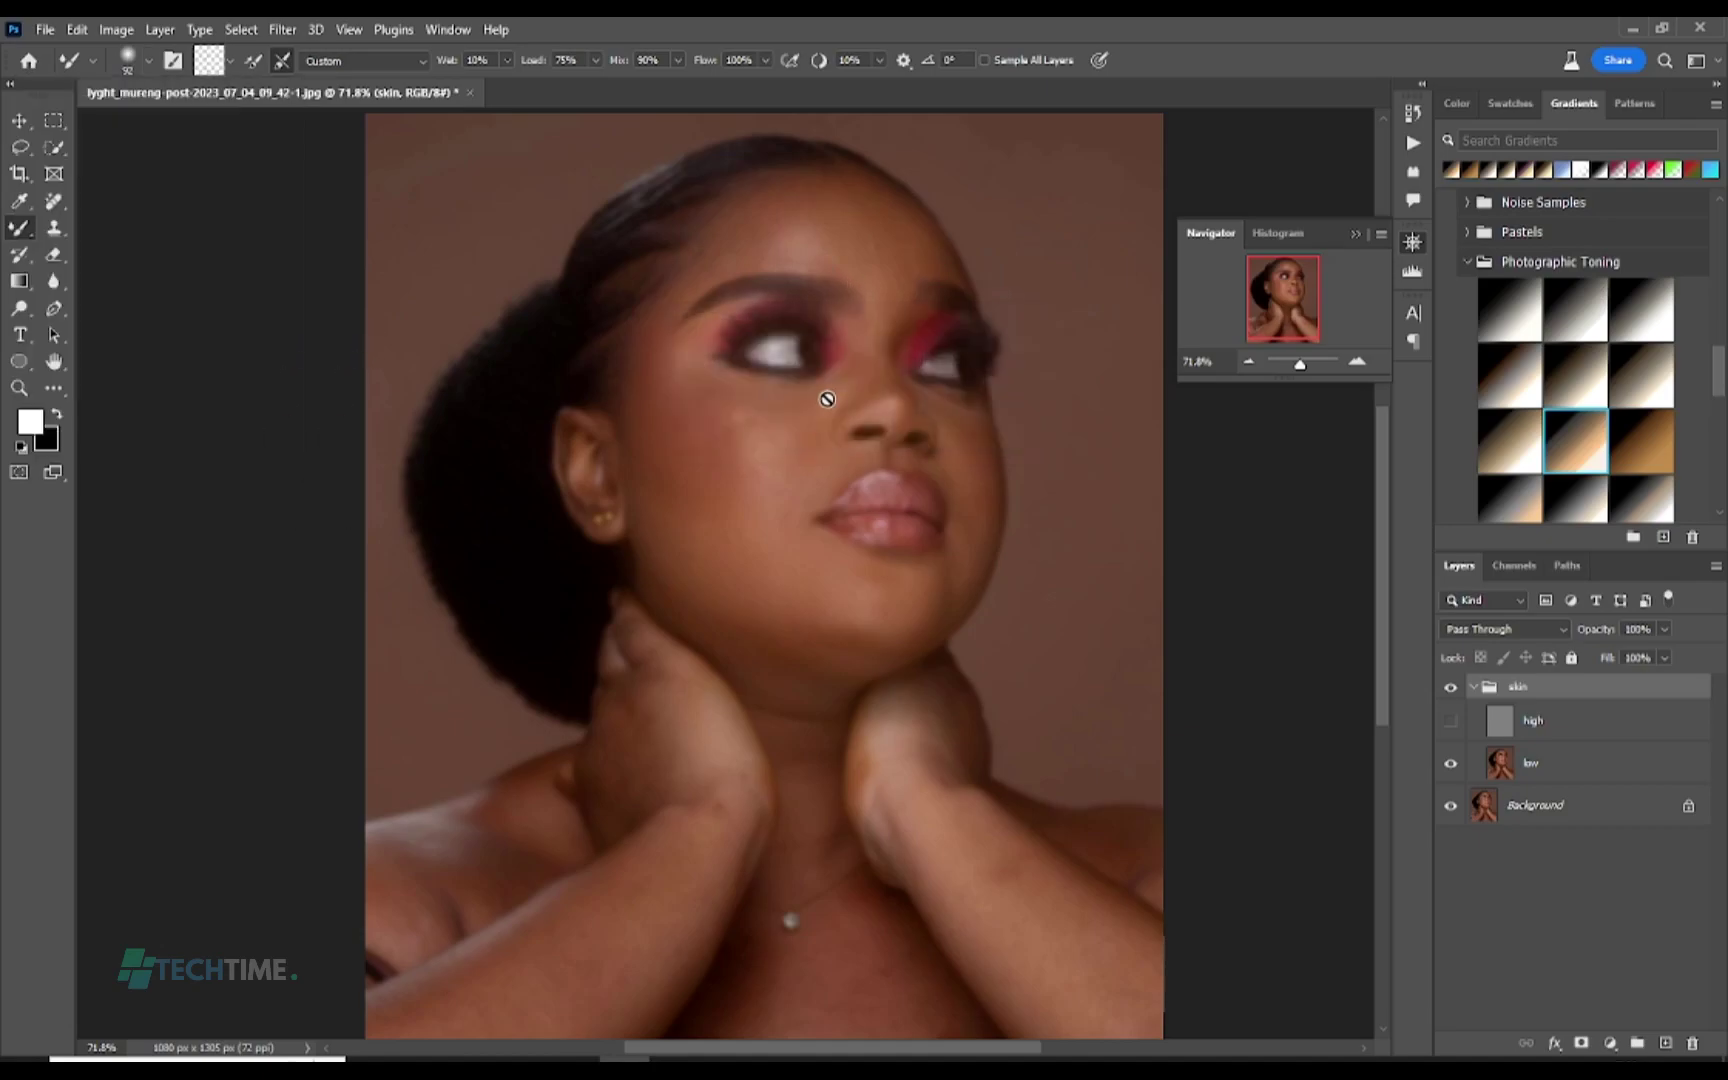
pyautogui.click(1550, 764)
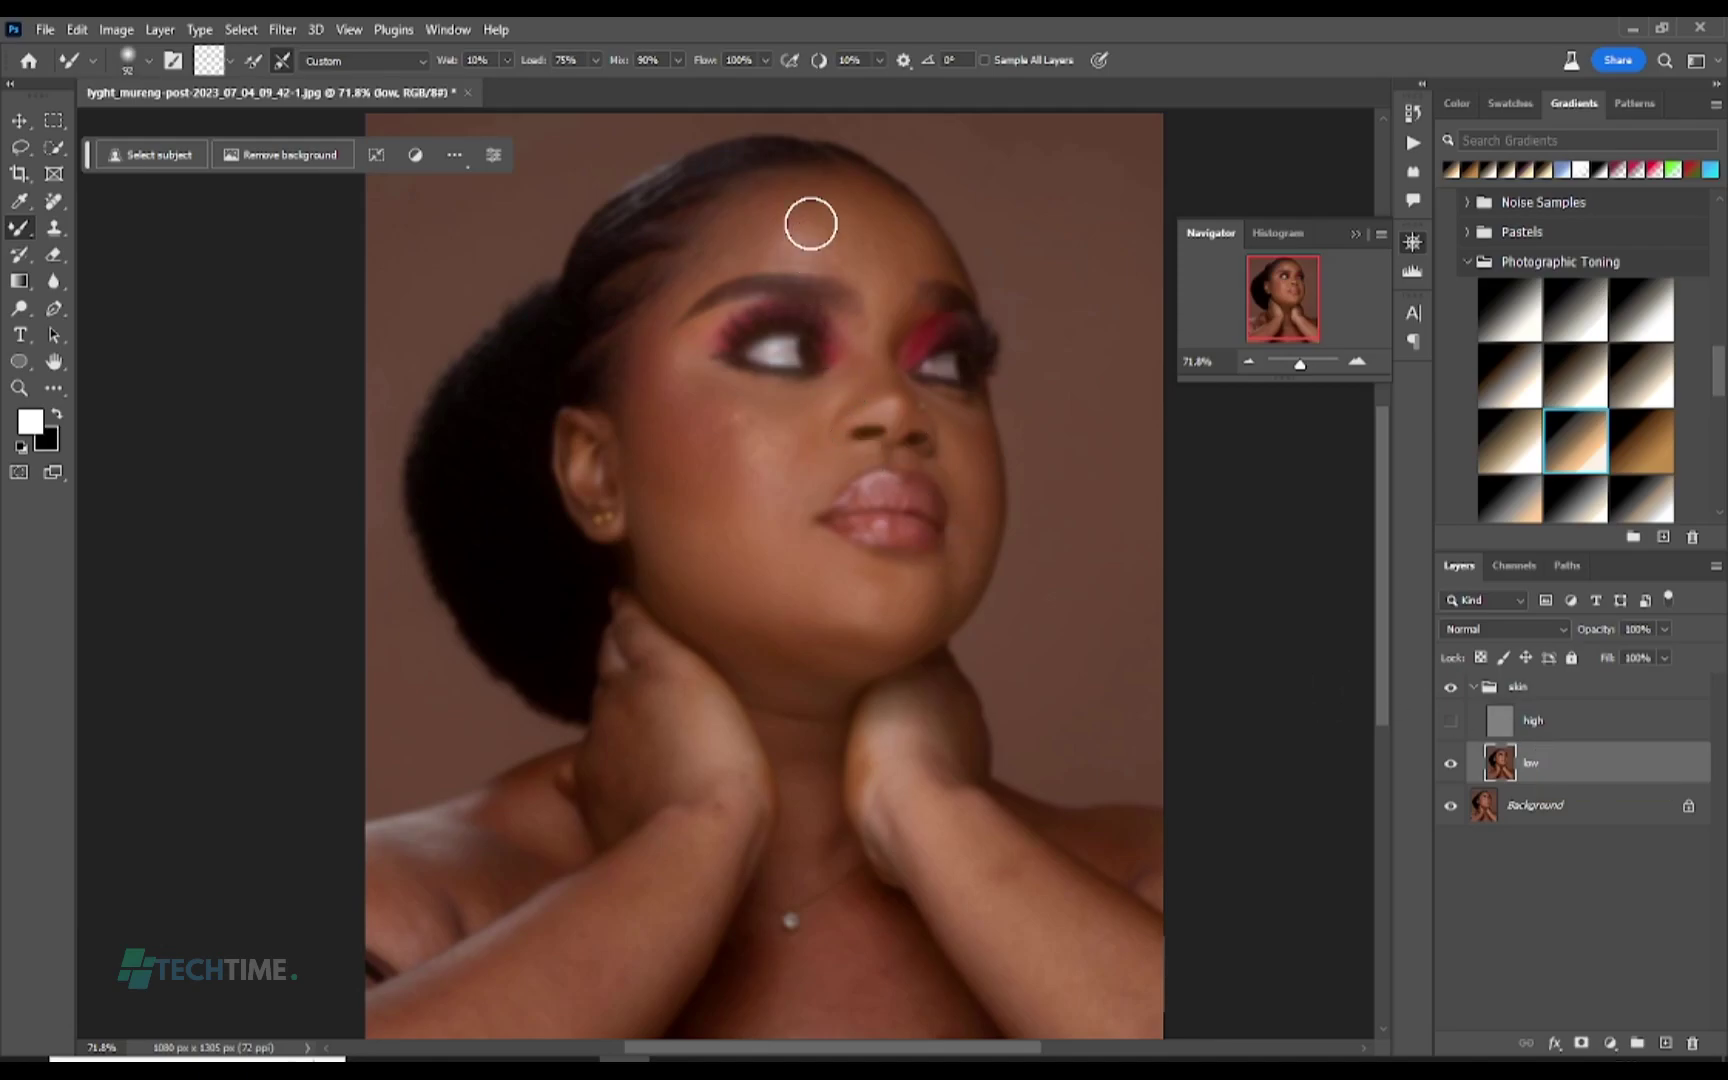
pyautogui.click(148, 62)
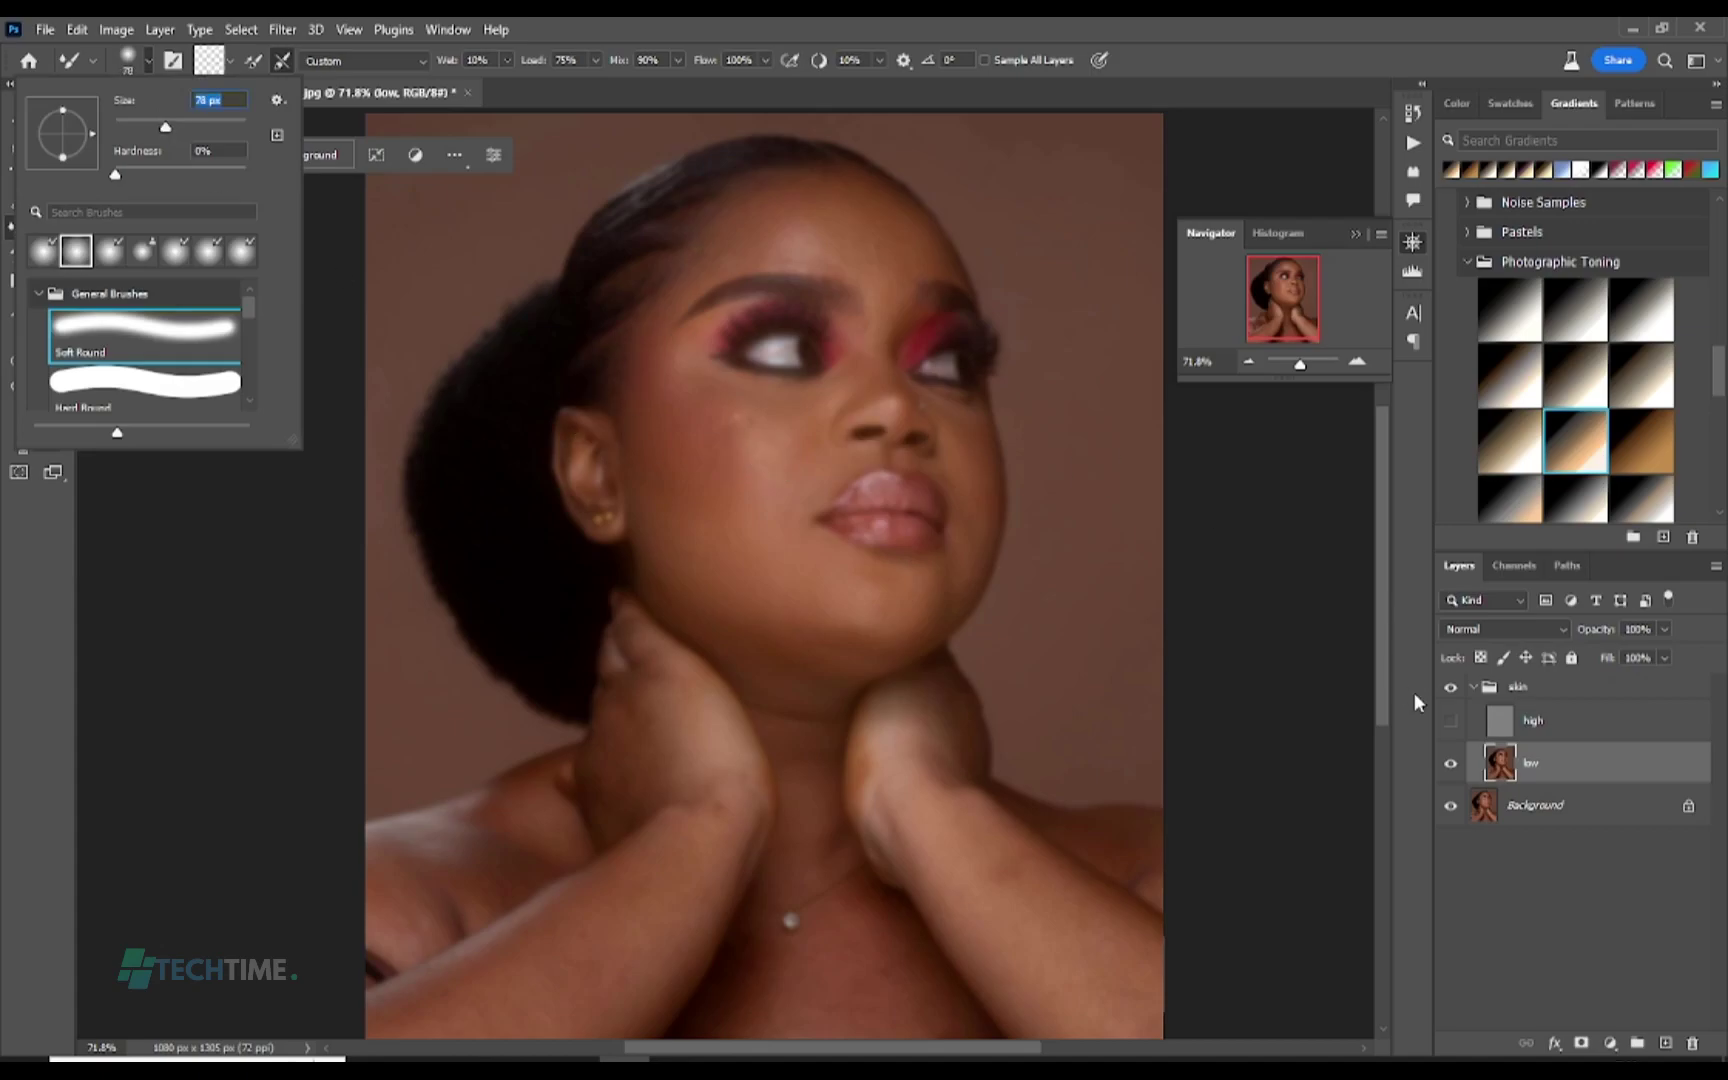
# Step: Try smoothing the cheek with the high layer visible and Sample All Layers enabled, undo the strokes, and hide the high layer
pyautogui.click(1446, 721)
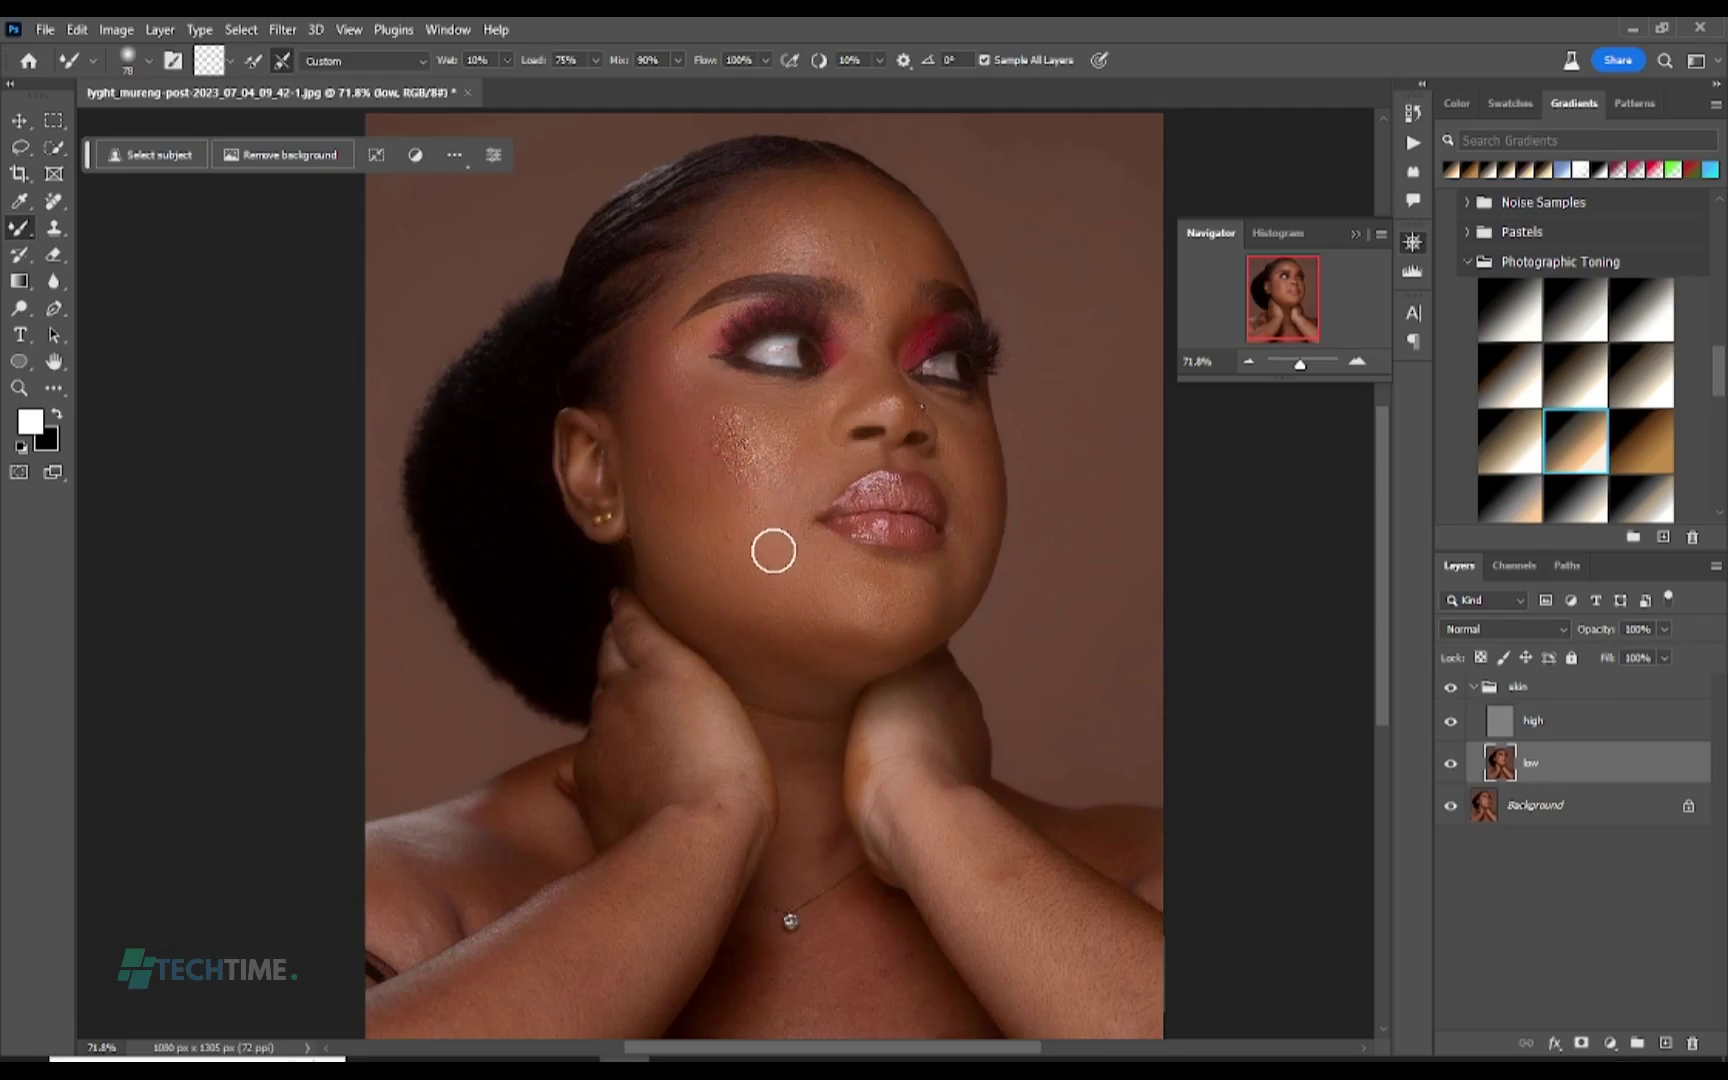
pyautogui.moveTo(722, 467)
pyautogui.mouseDown()
pyautogui.moveTo(775, 538)
pyautogui.moveTo(693, 415)
pyautogui.moveTo(781, 461)
pyautogui.moveTo(763, 503)
pyautogui.moveTo(720, 479)
pyautogui.moveTo(711, 438)
pyautogui.moveTo(775, 448)
pyautogui.moveTo(744, 541)
pyautogui.mouseUp()
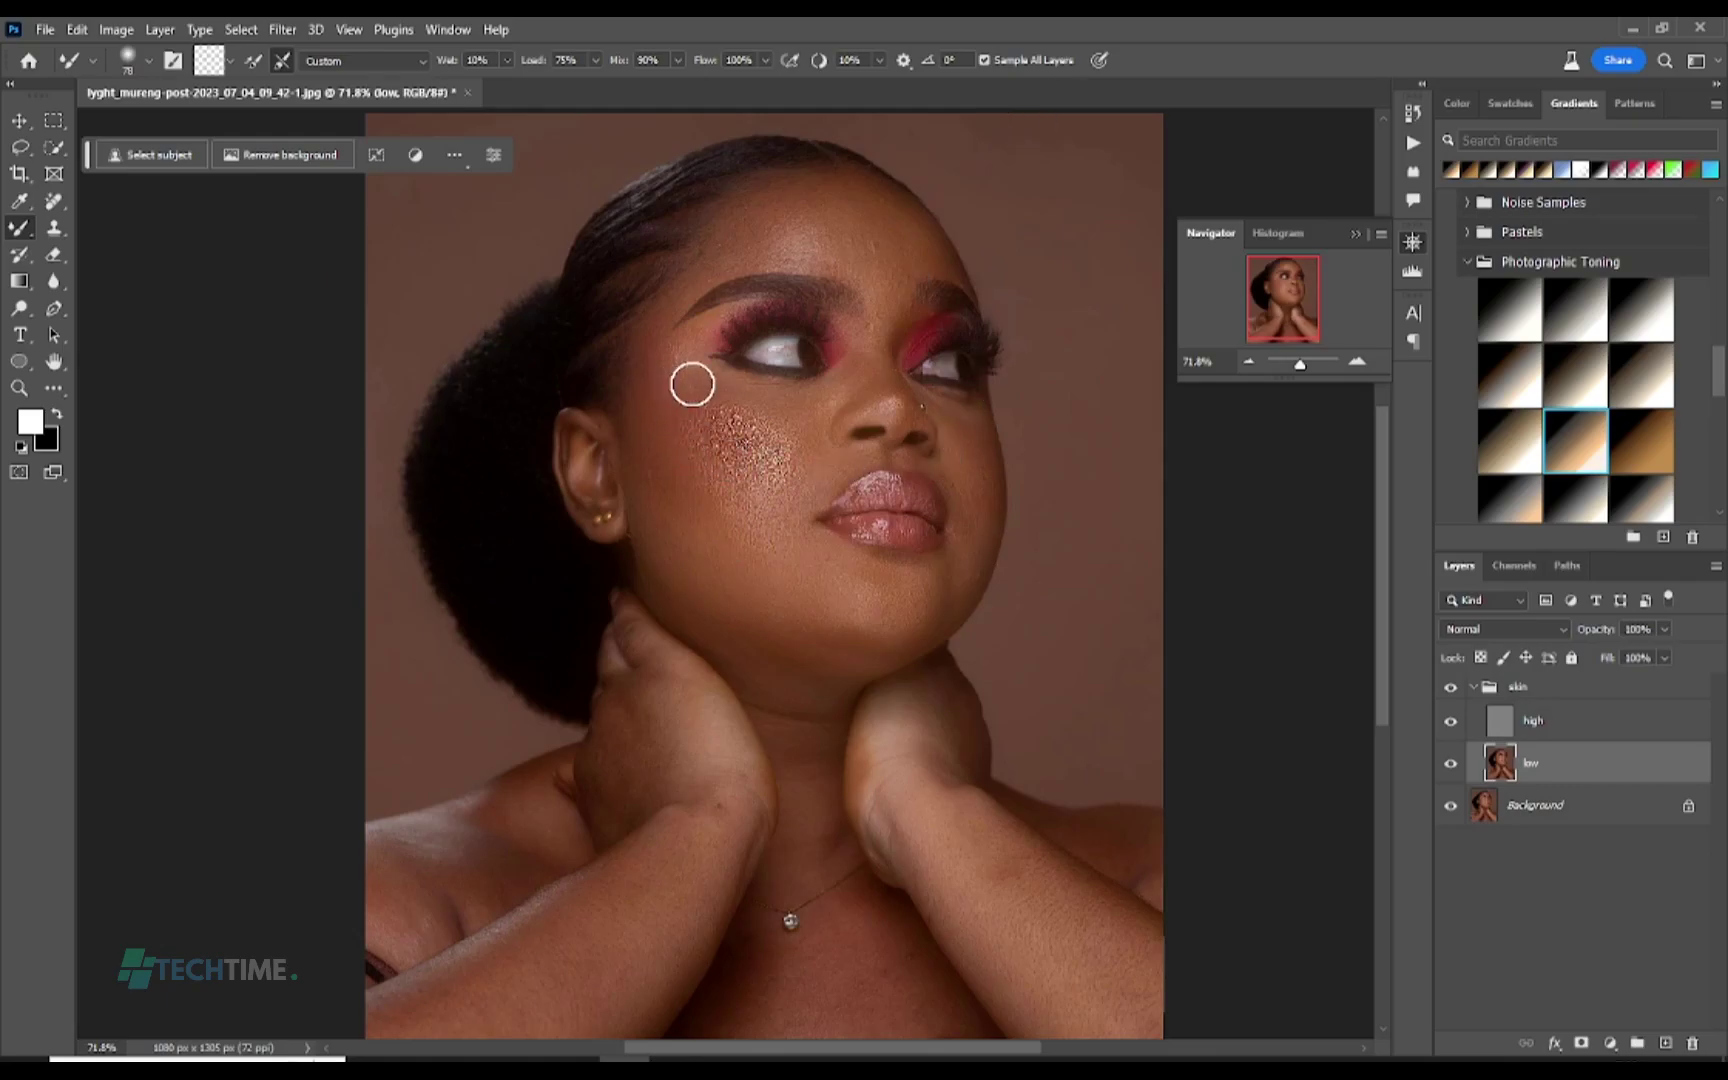
pyautogui.moveTo(760, 525)
pyautogui.mouseDown()
pyautogui.moveTo(674, 467)
pyautogui.moveTo(748, 432)
pyautogui.moveTo(760, 557)
pyautogui.moveTo(733, 447)
pyautogui.moveTo(781, 451)
pyautogui.moveTo(783, 498)
pyautogui.moveTo(704, 447)
pyautogui.moveTo(799, 437)
pyautogui.mouseUp()
pyautogui.hotkey('ctrl', 'z')
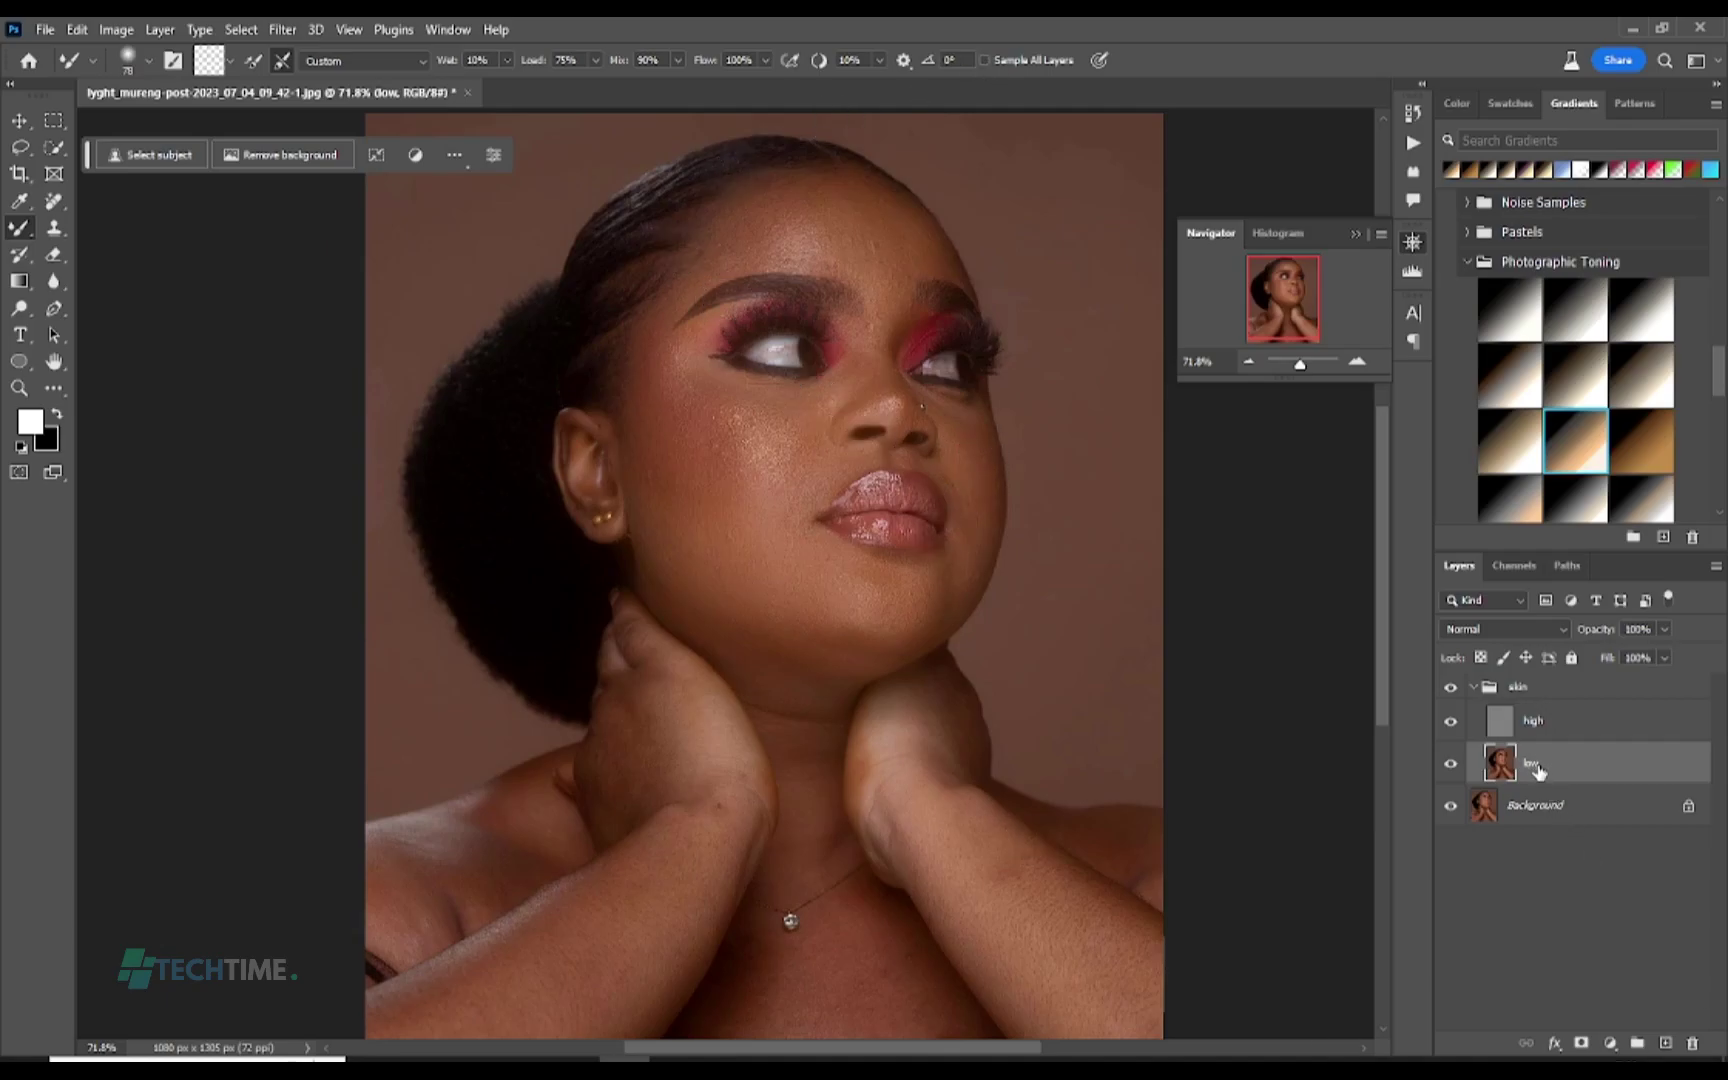
pyautogui.click(1450, 721)
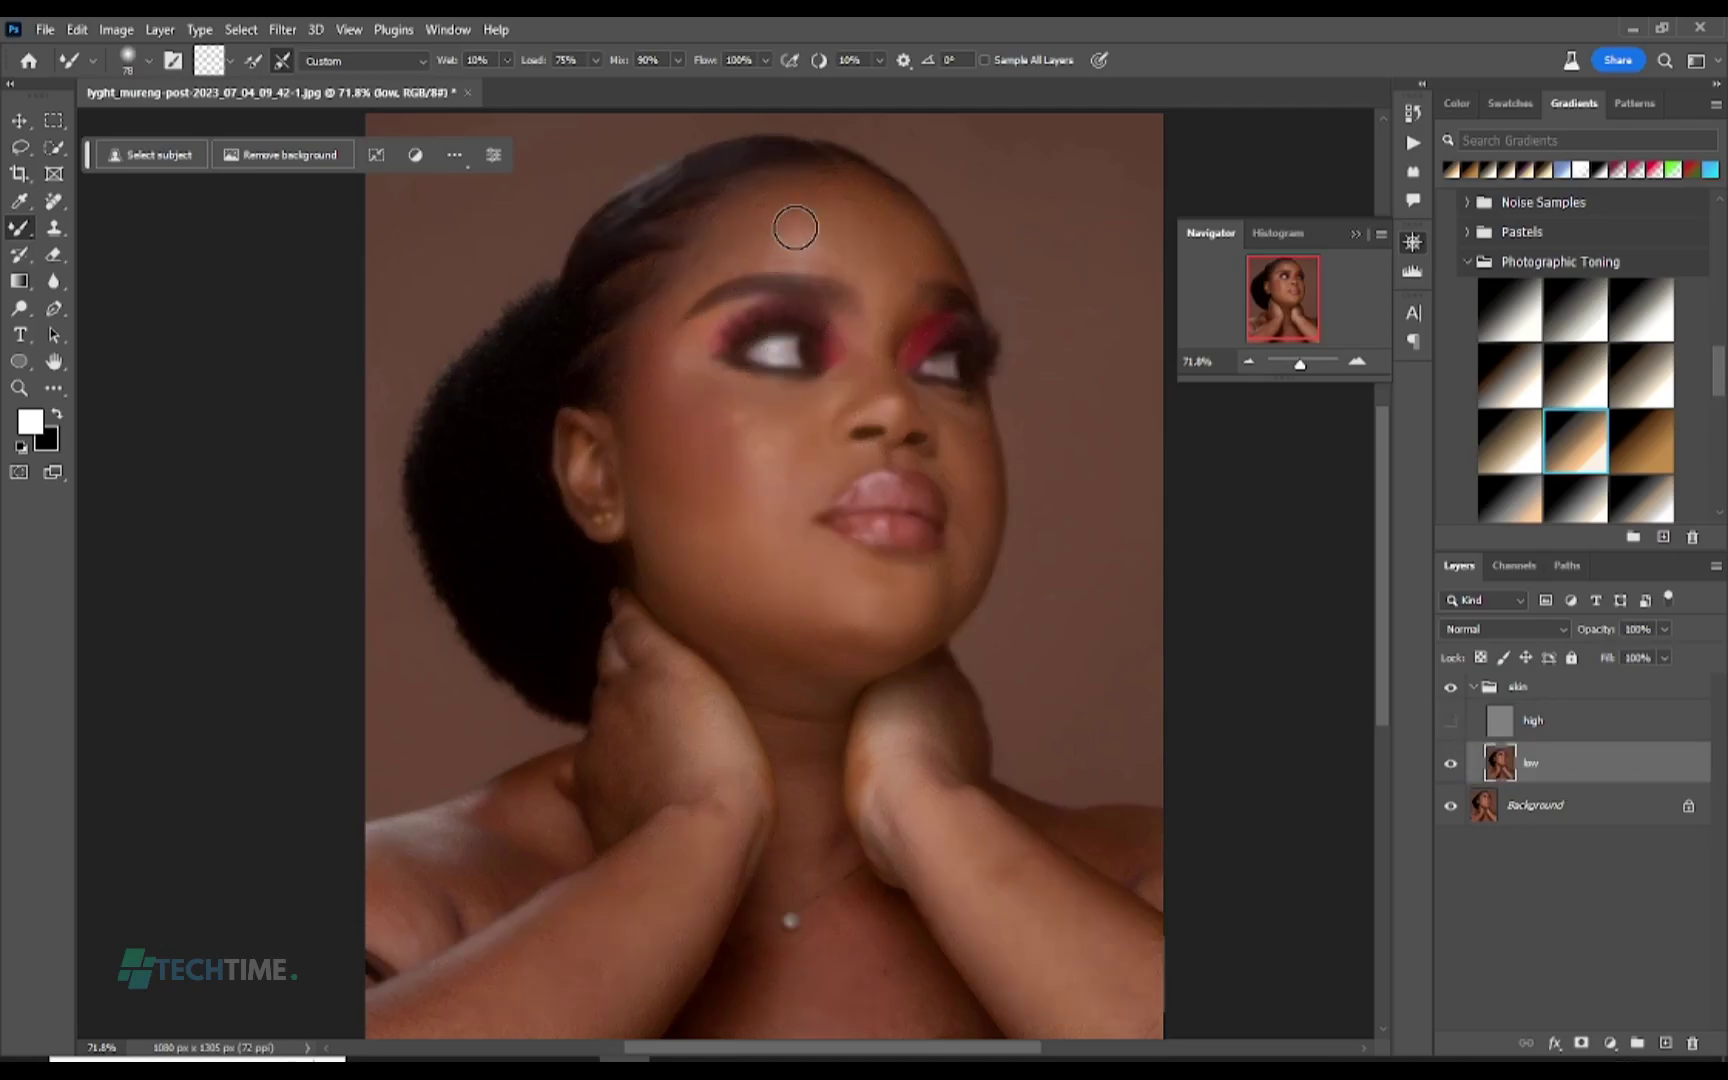
# Step: Smooth the forehead and cheek on the low layer with a 69 px Mixer Brush, previewing with the high layer briefly shown
pyautogui.click(149, 62)
pyautogui.click(159, 122)
pyautogui.click(819, 203)
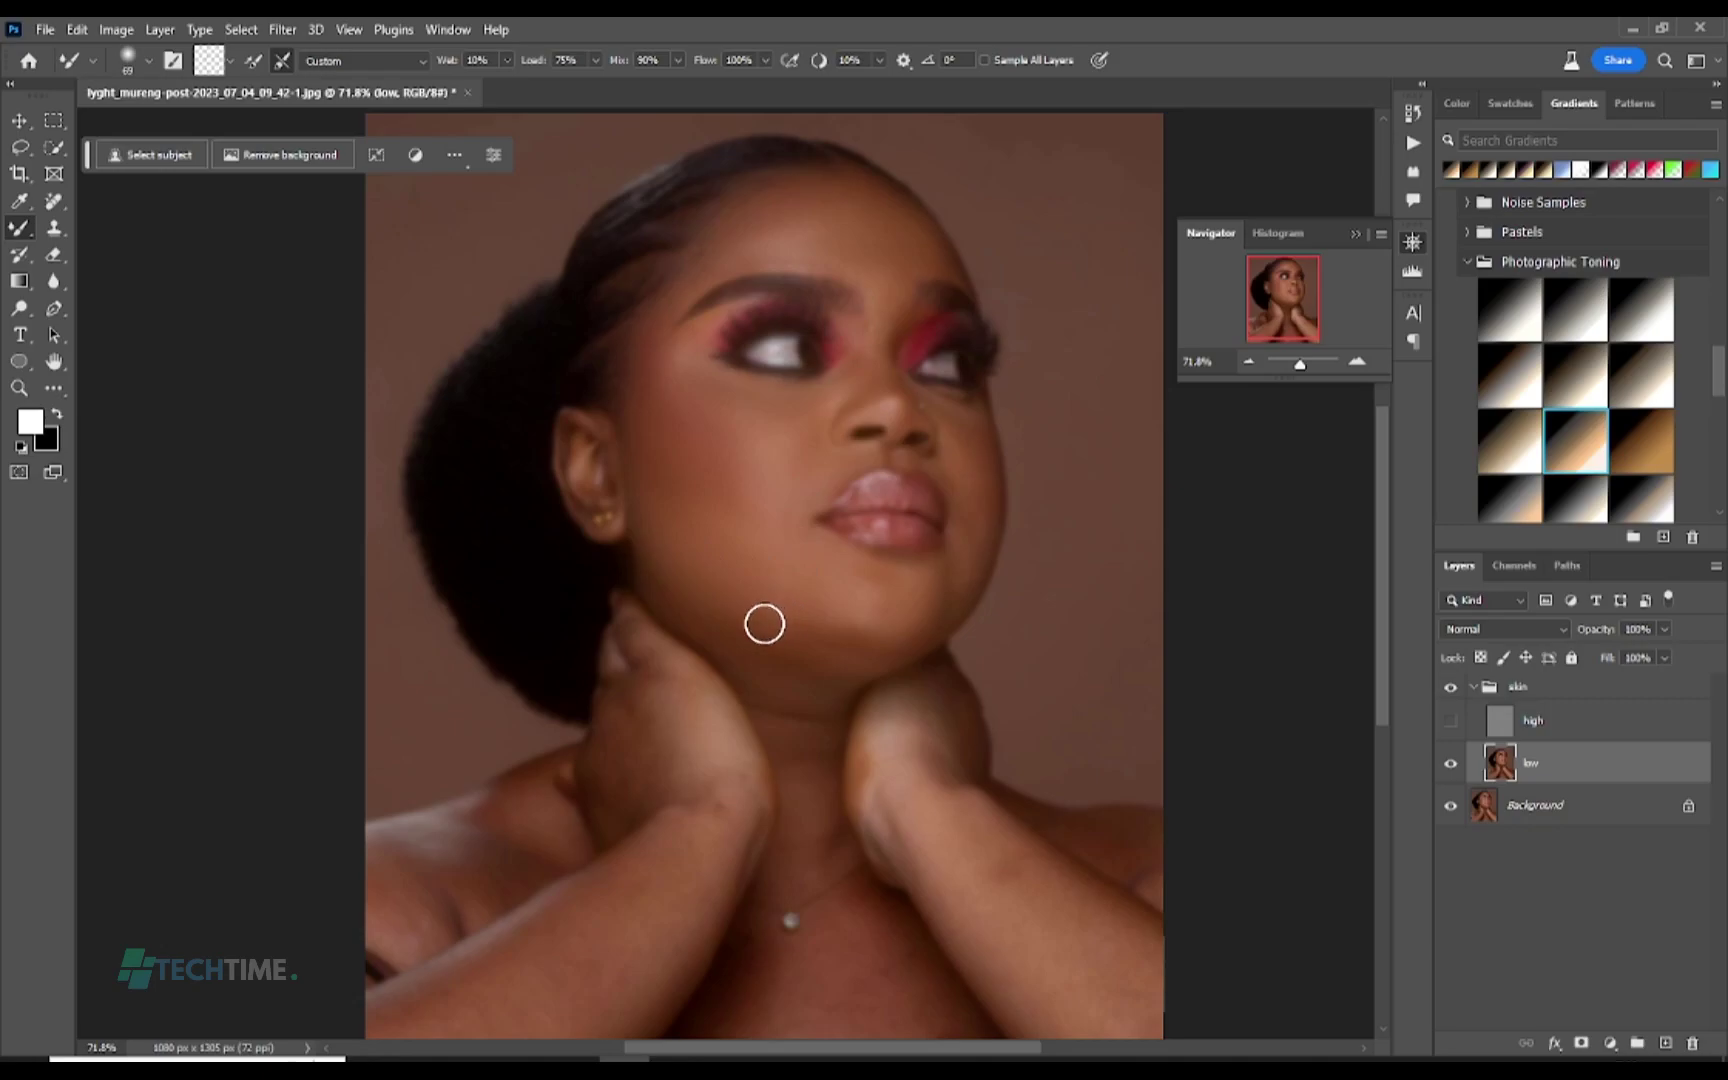
pyautogui.click(1451, 720)
pyautogui.click(1451, 720)
# Step: Reduce the Mixer Brush to 47 px and smooth the skin between the eyebrows and along the nose
pyautogui.click(148, 64)
pyautogui.moveTo(158, 127); pyautogui.dragTo(145, 127)
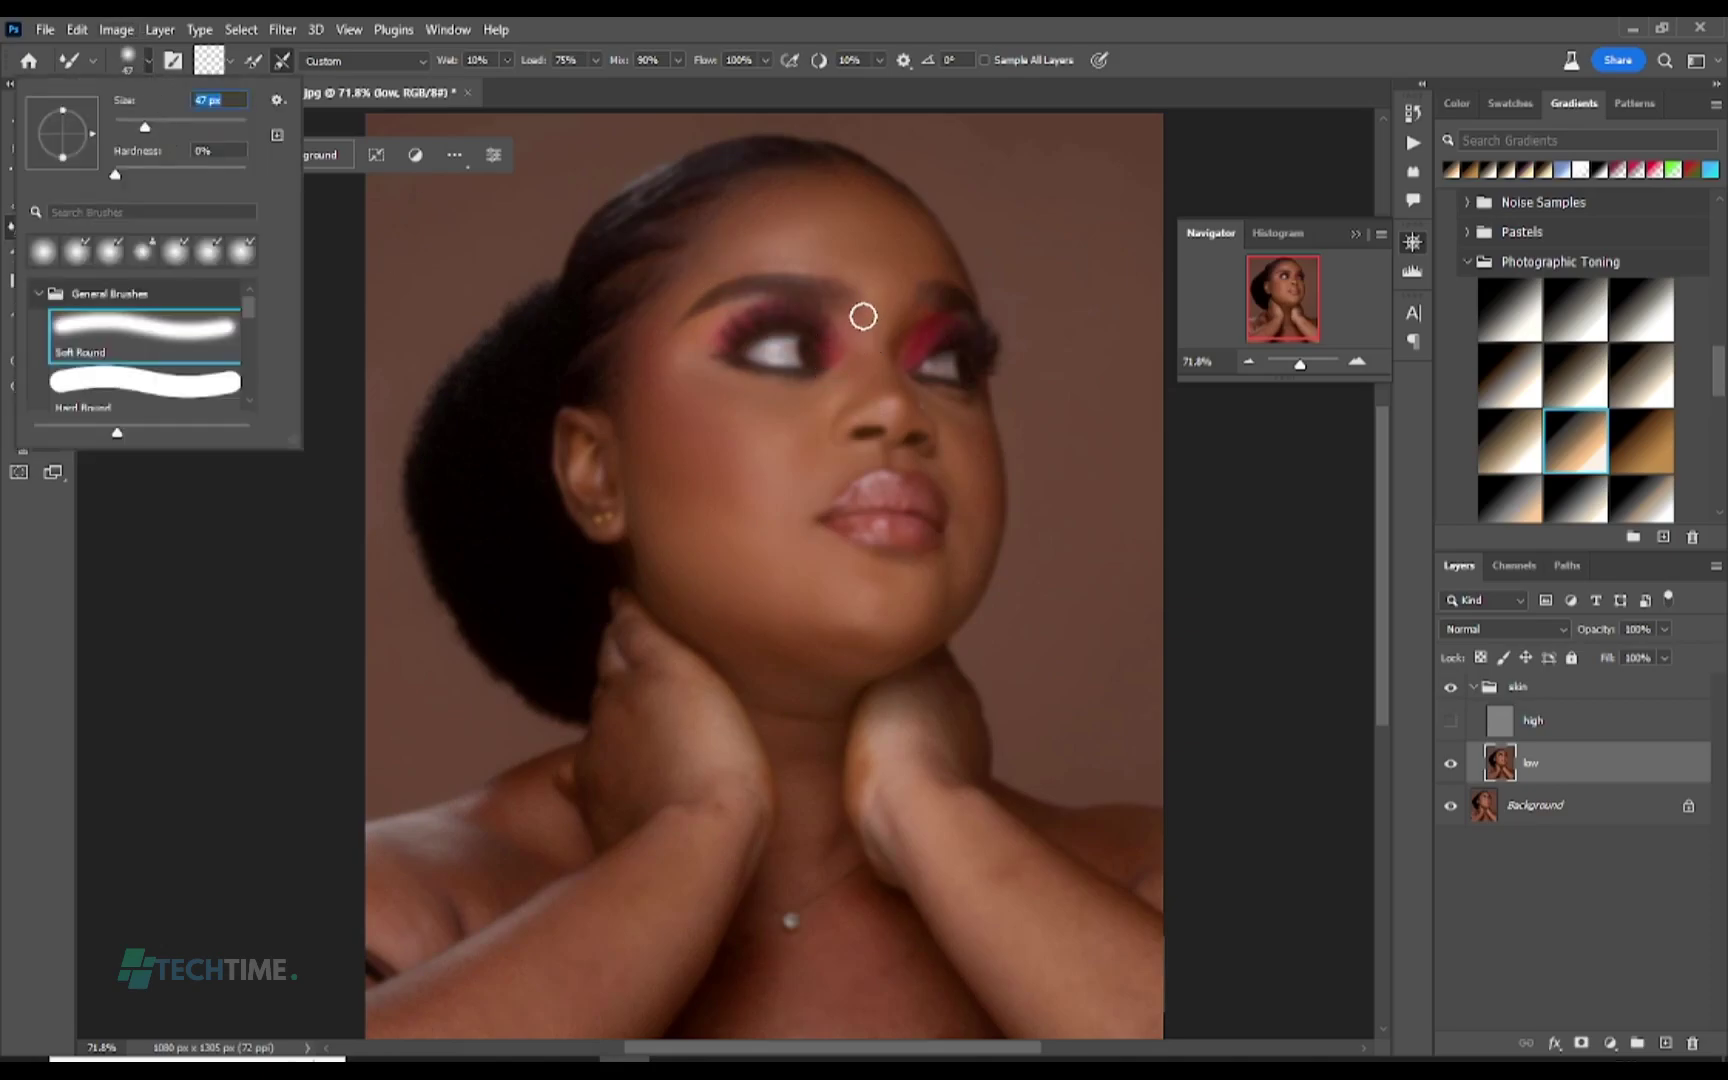
pyautogui.moveTo(862, 311); pyautogui.dragTo(863, 365)
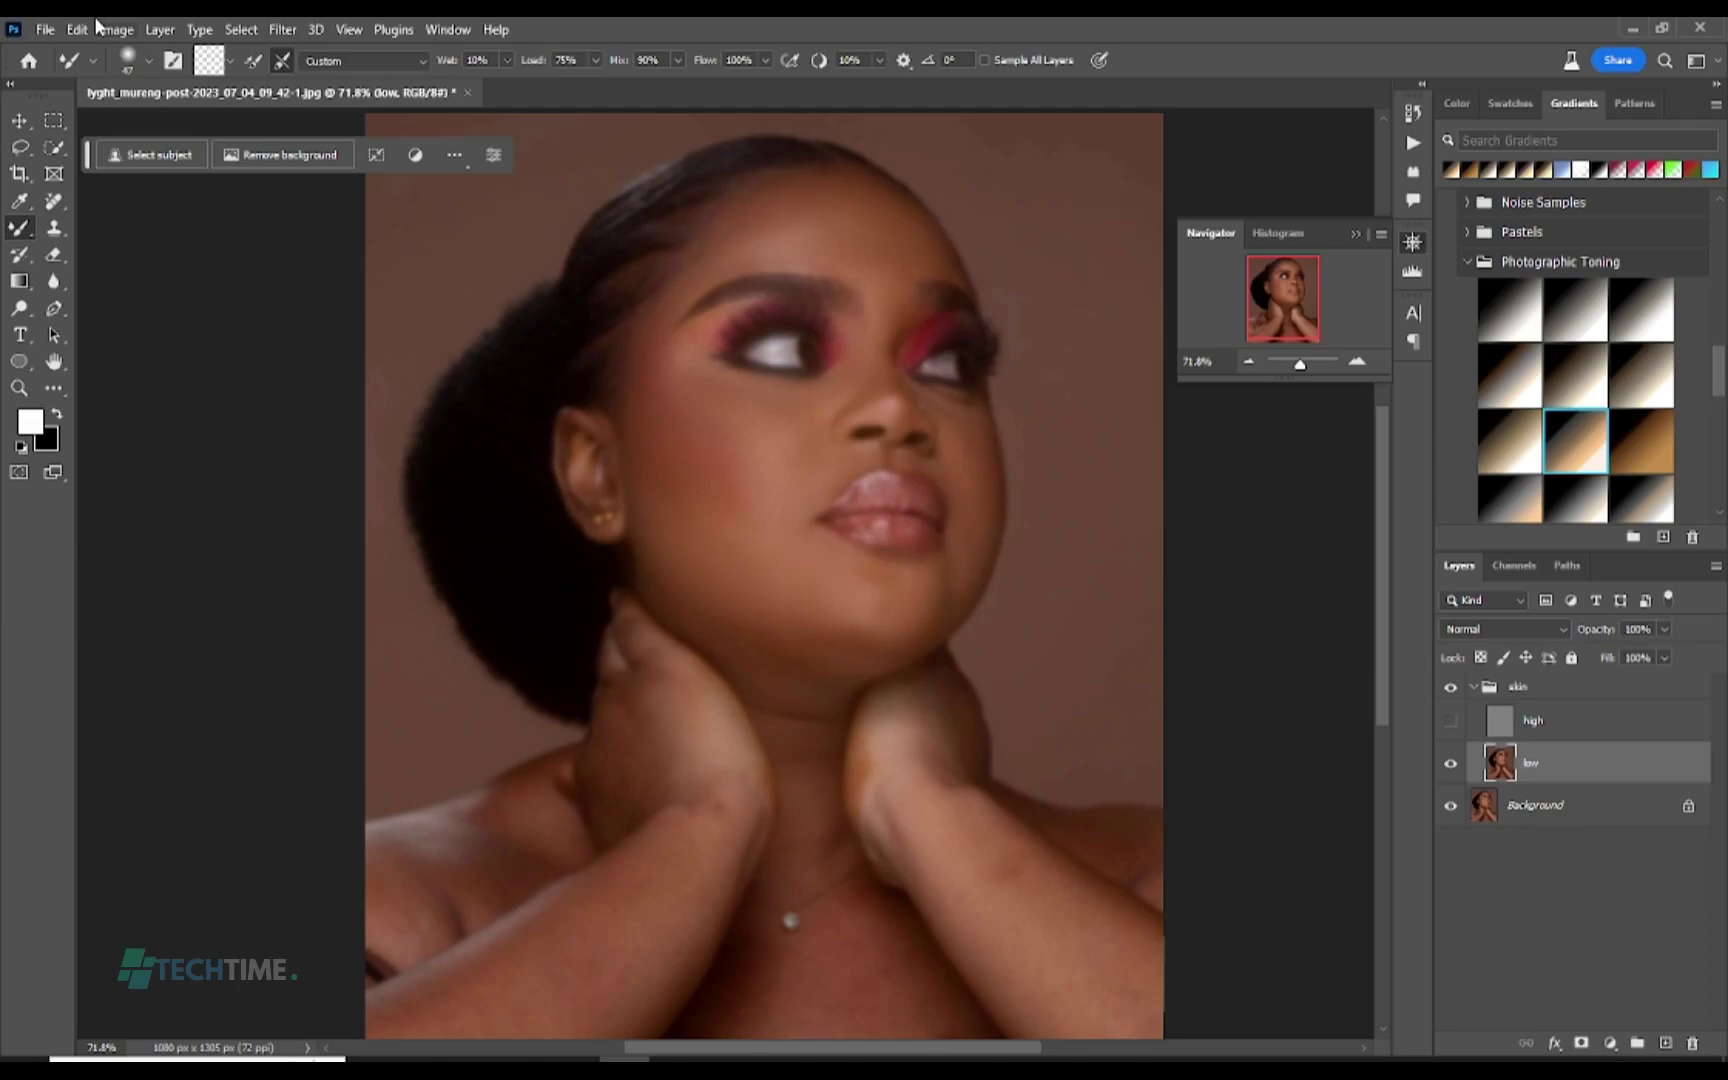
# Step: Smooth the lower cheek, jaw and chin with the Mixer Brush at 59 px and 72 px, previewing with the high layer briefly shown
pyautogui.click(149, 61)
pyautogui.click(153, 123)
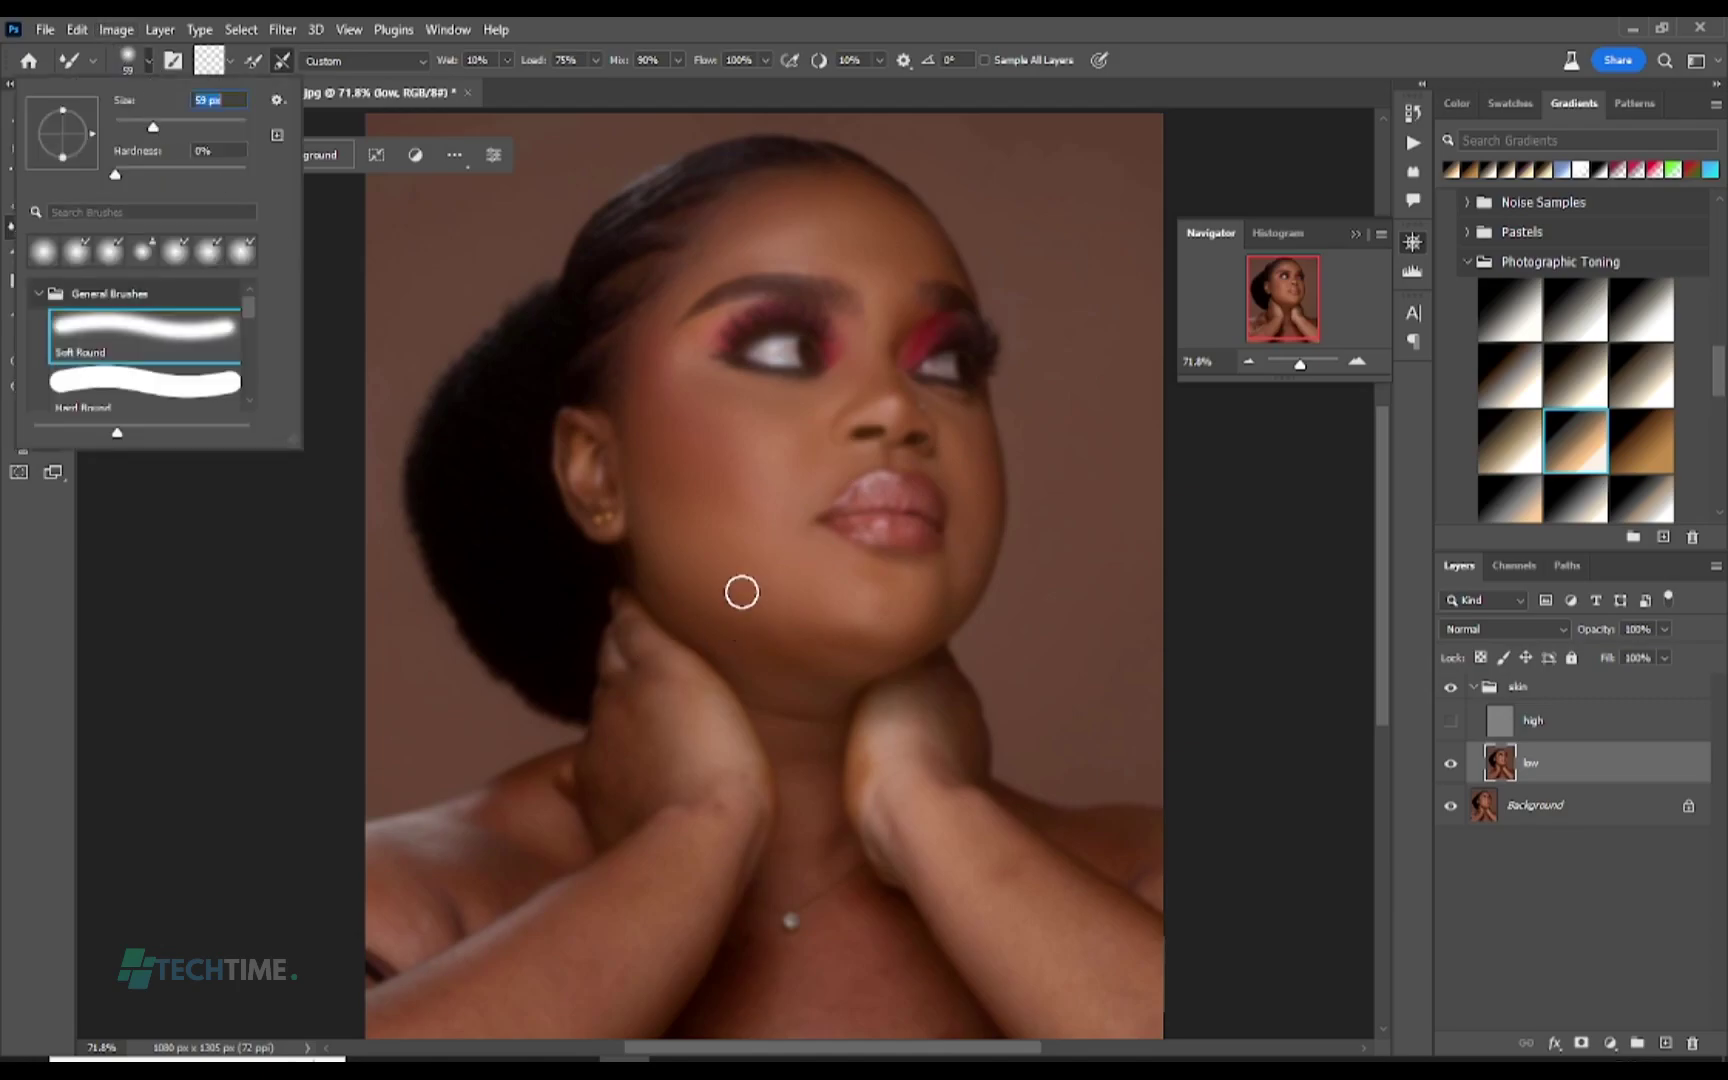
pyautogui.click(774, 617)
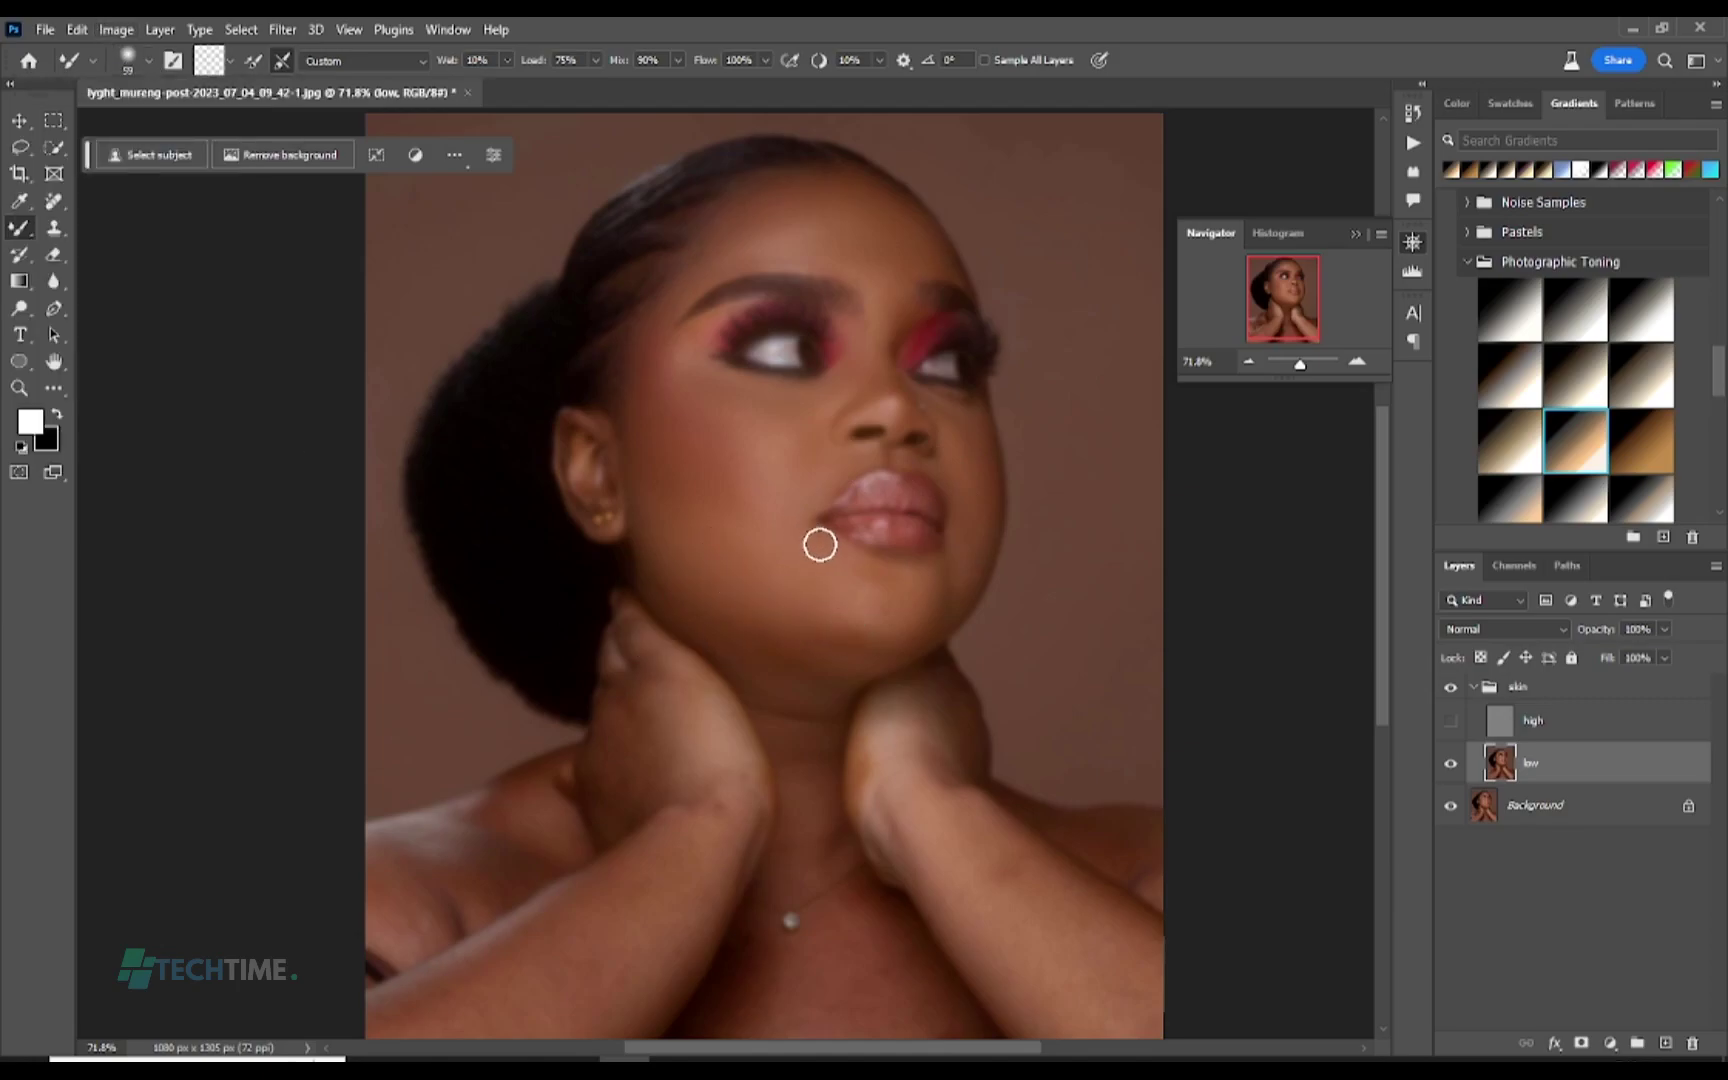
pyautogui.press(']')
pyautogui.scroll(-2, 783, 675)
pyautogui.scroll(3, 783, 675)
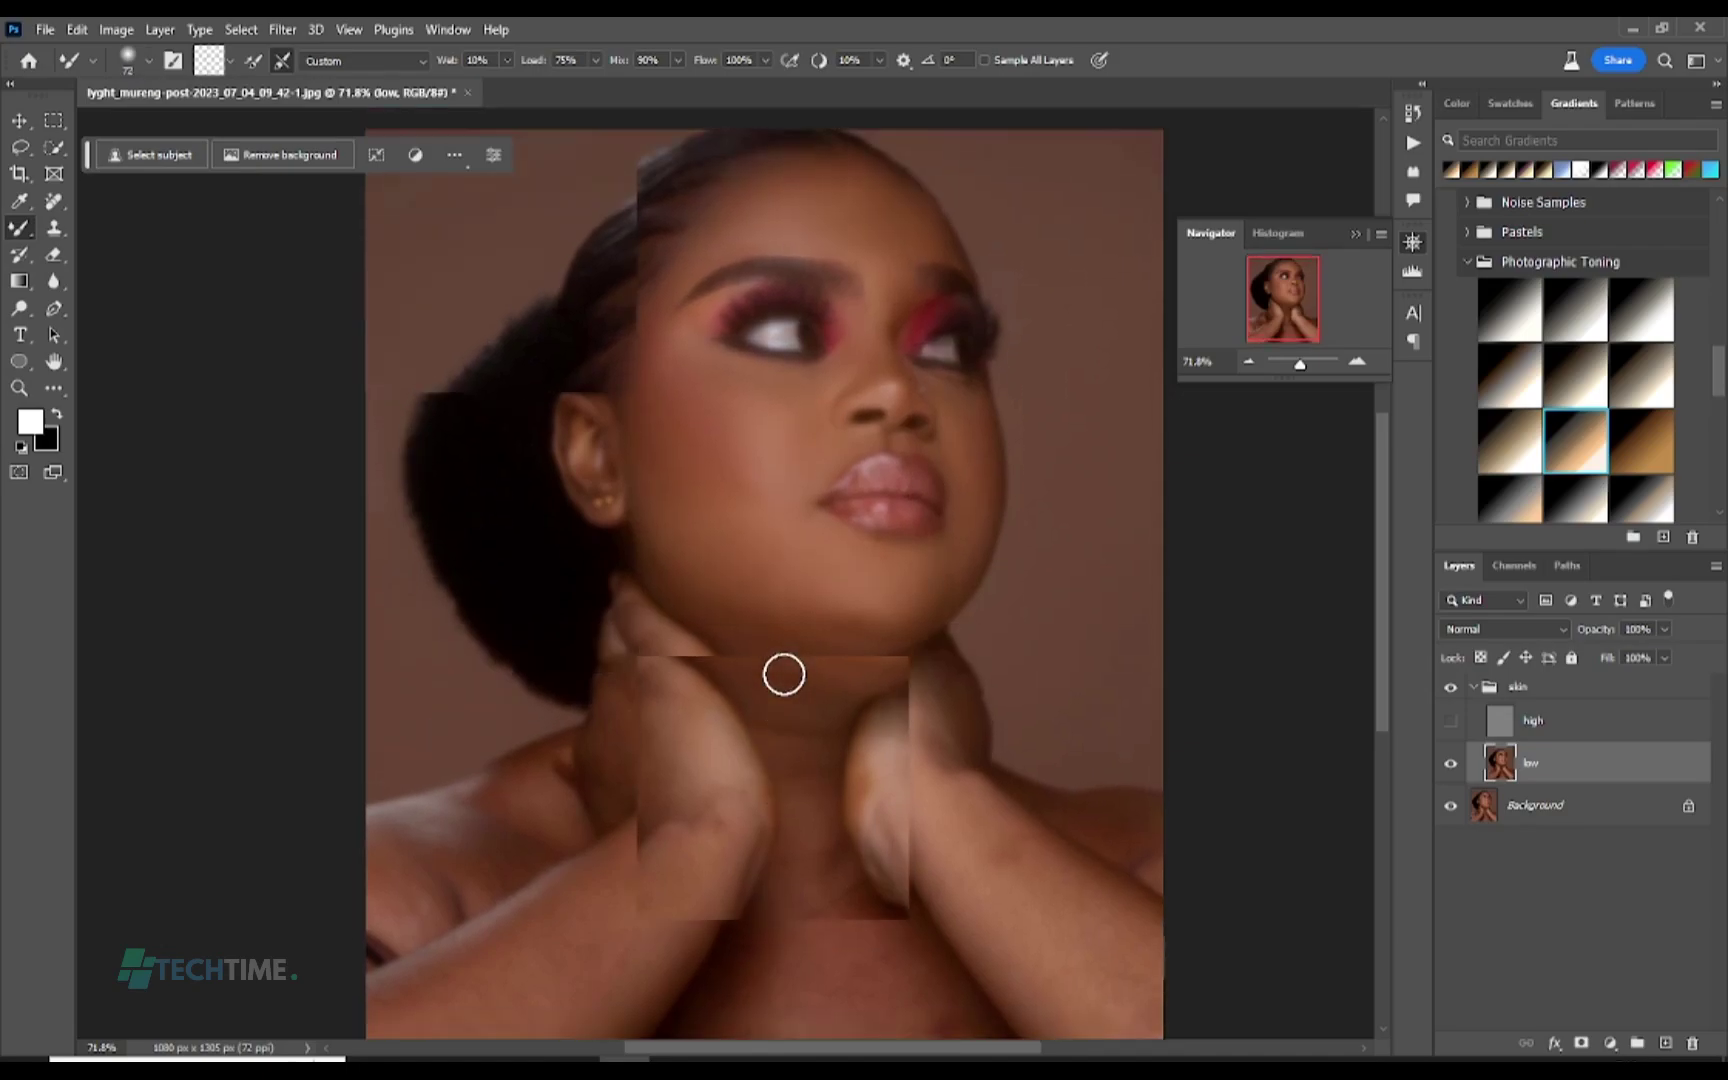
pyautogui.click(1449, 722)
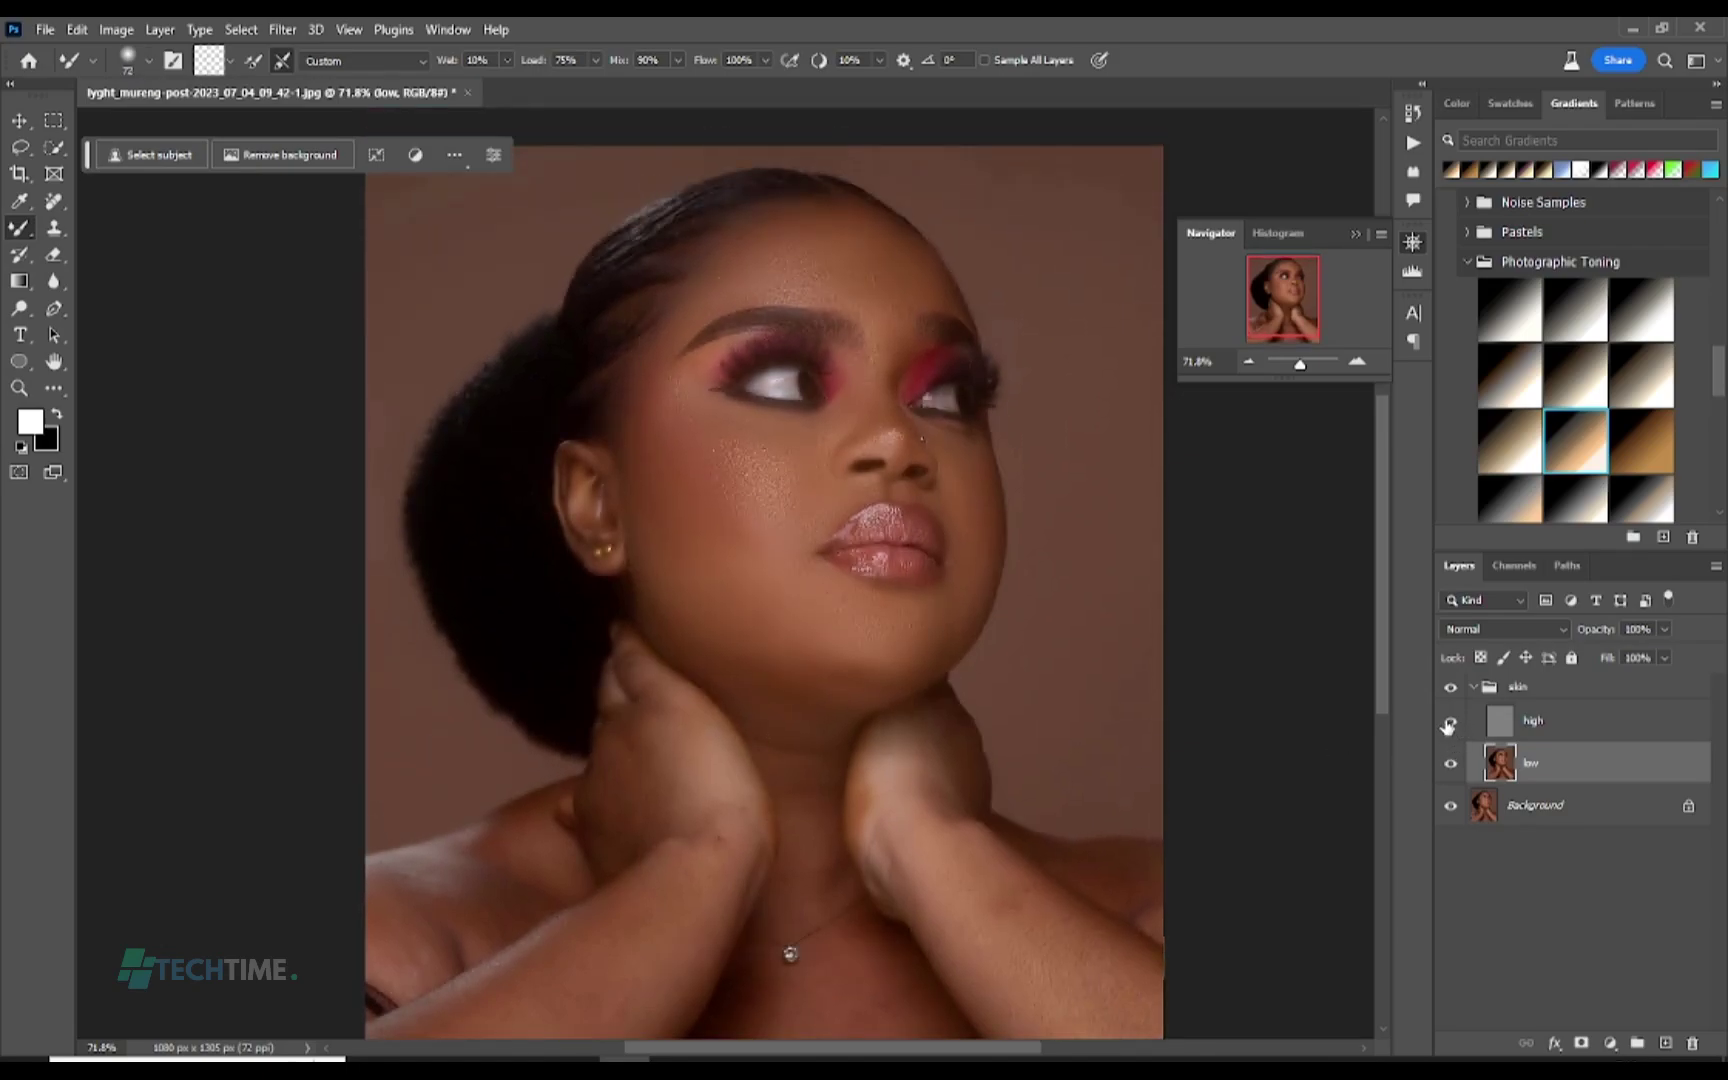
pyautogui.click(1449, 723)
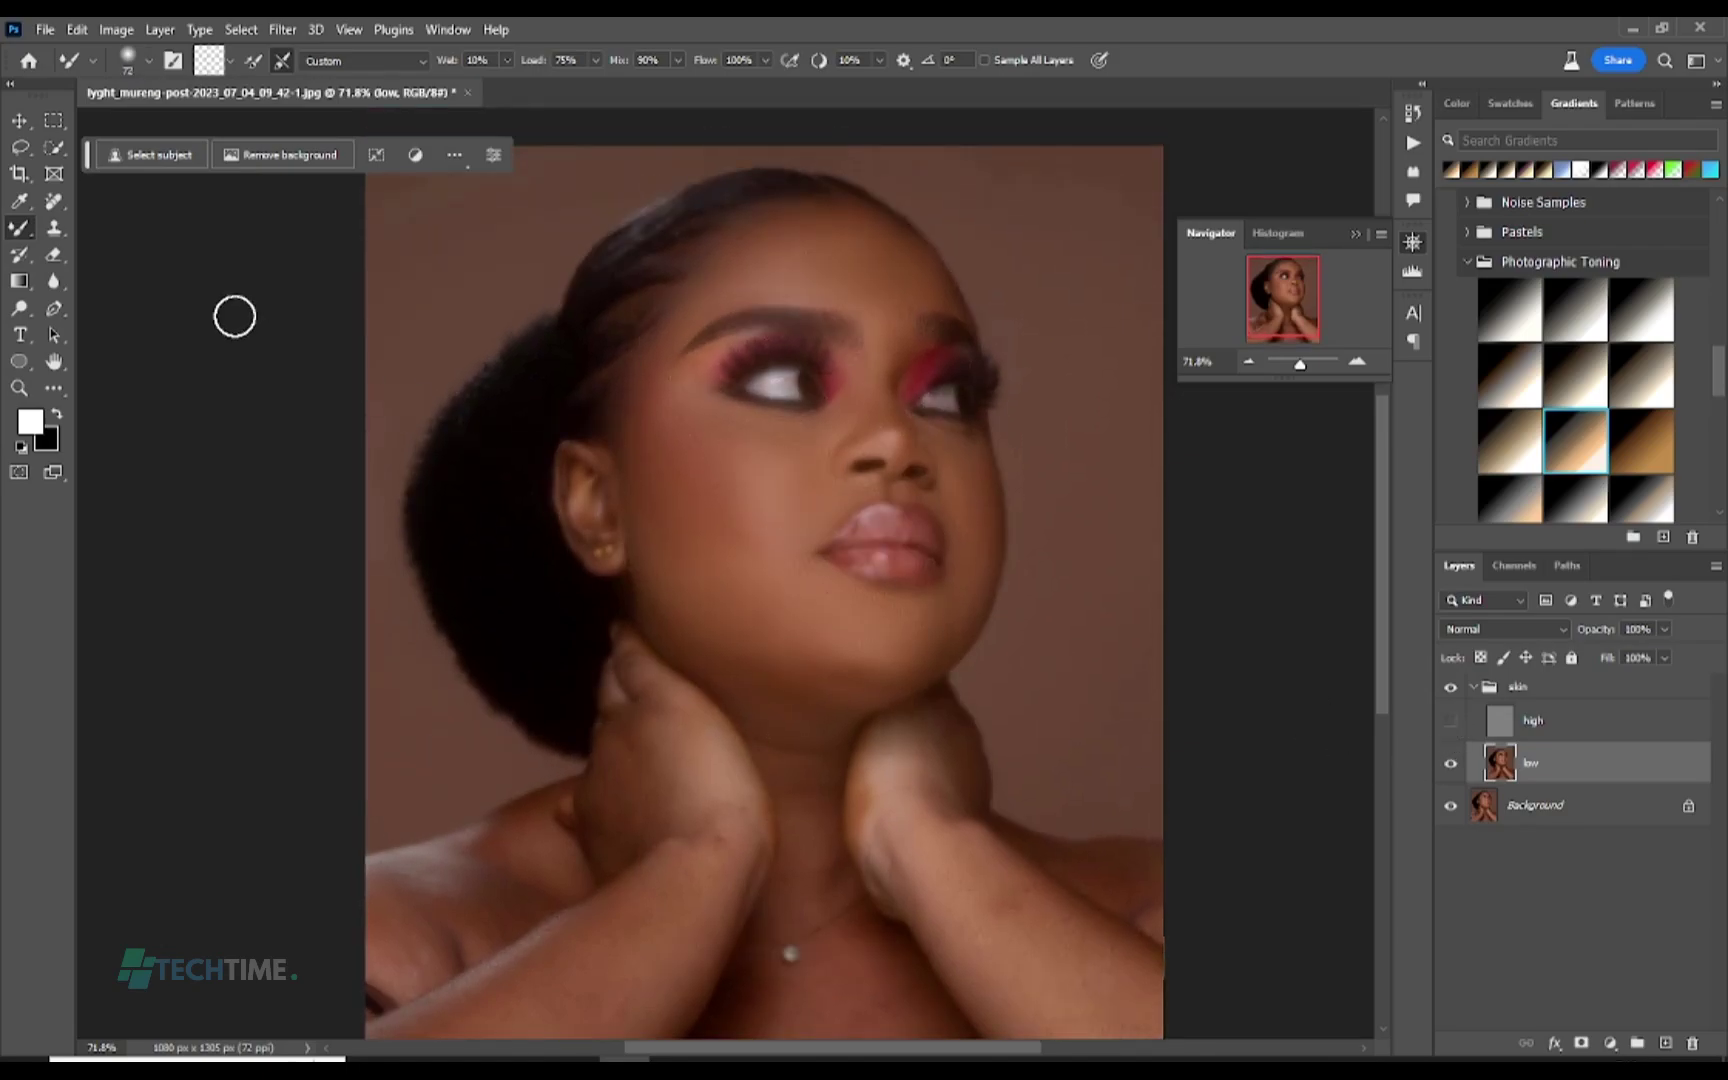
# Step: Enlarge the Mixer Brush to 152 px and smooth the hands and forearms on the low layer
pyautogui.click(148, 61)
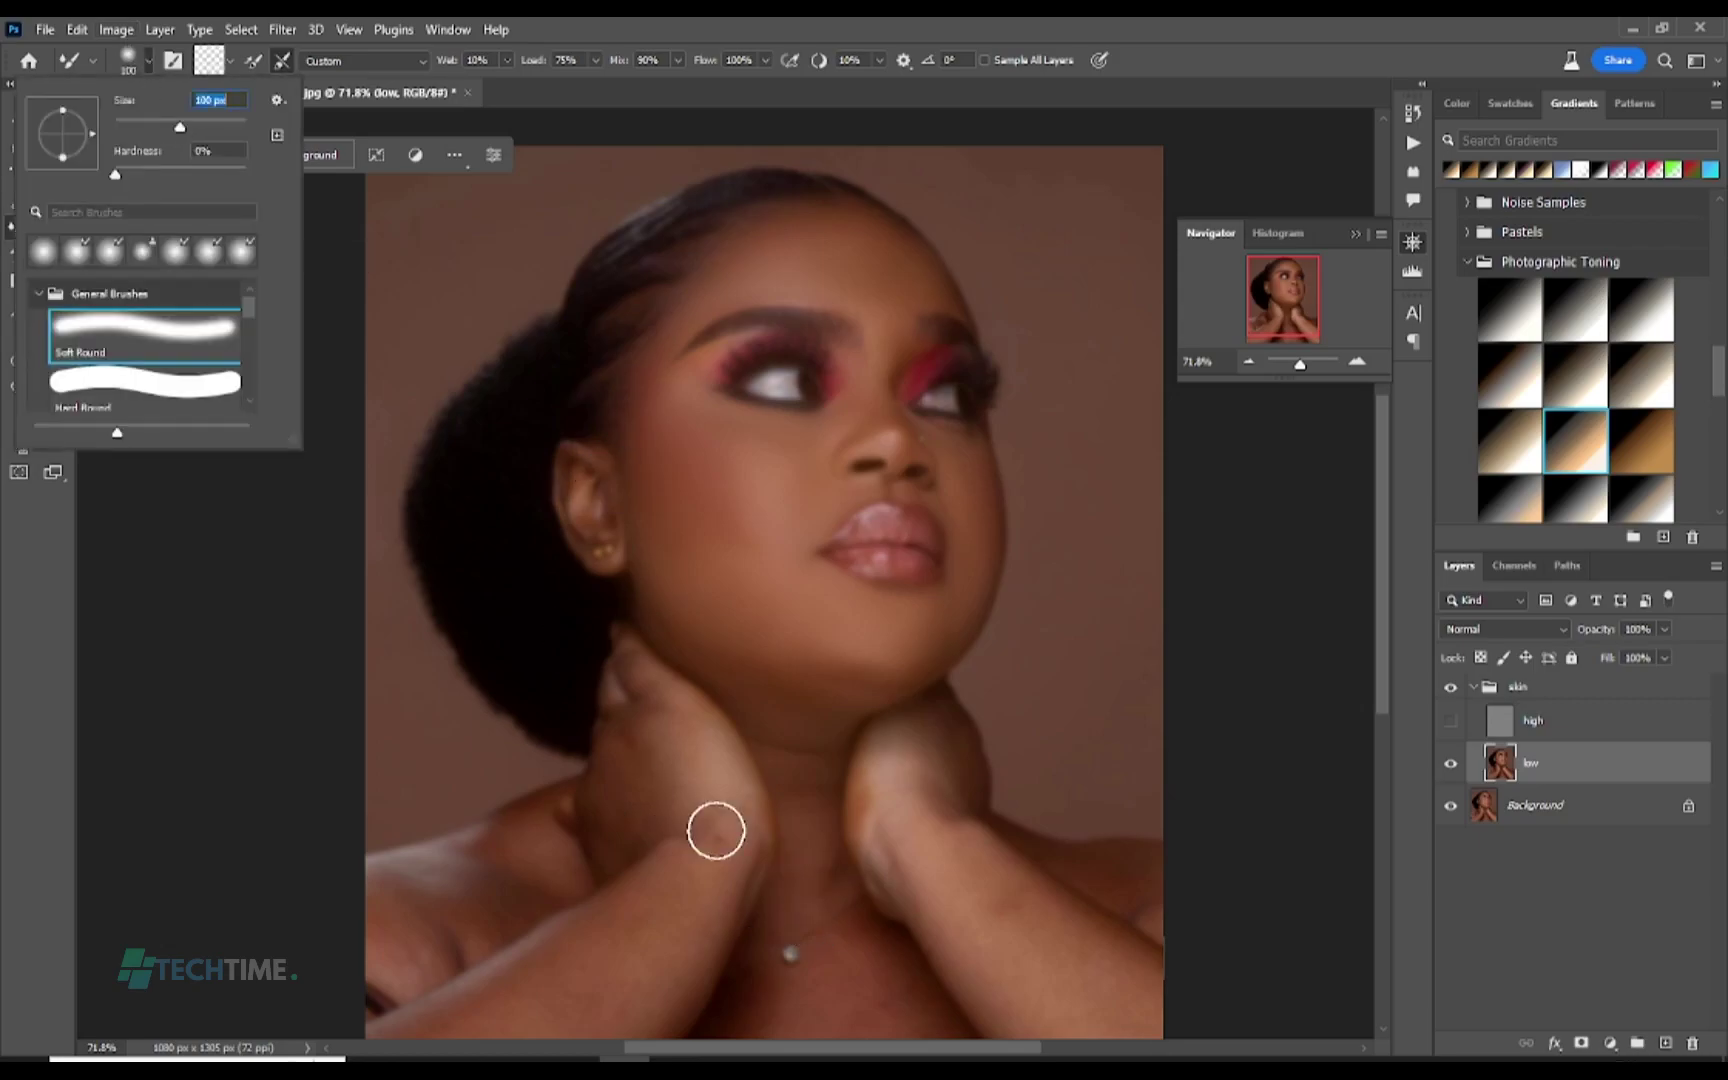
pyautogui.moveTo(188, 122); pyautogui.dragTo(205, 123)
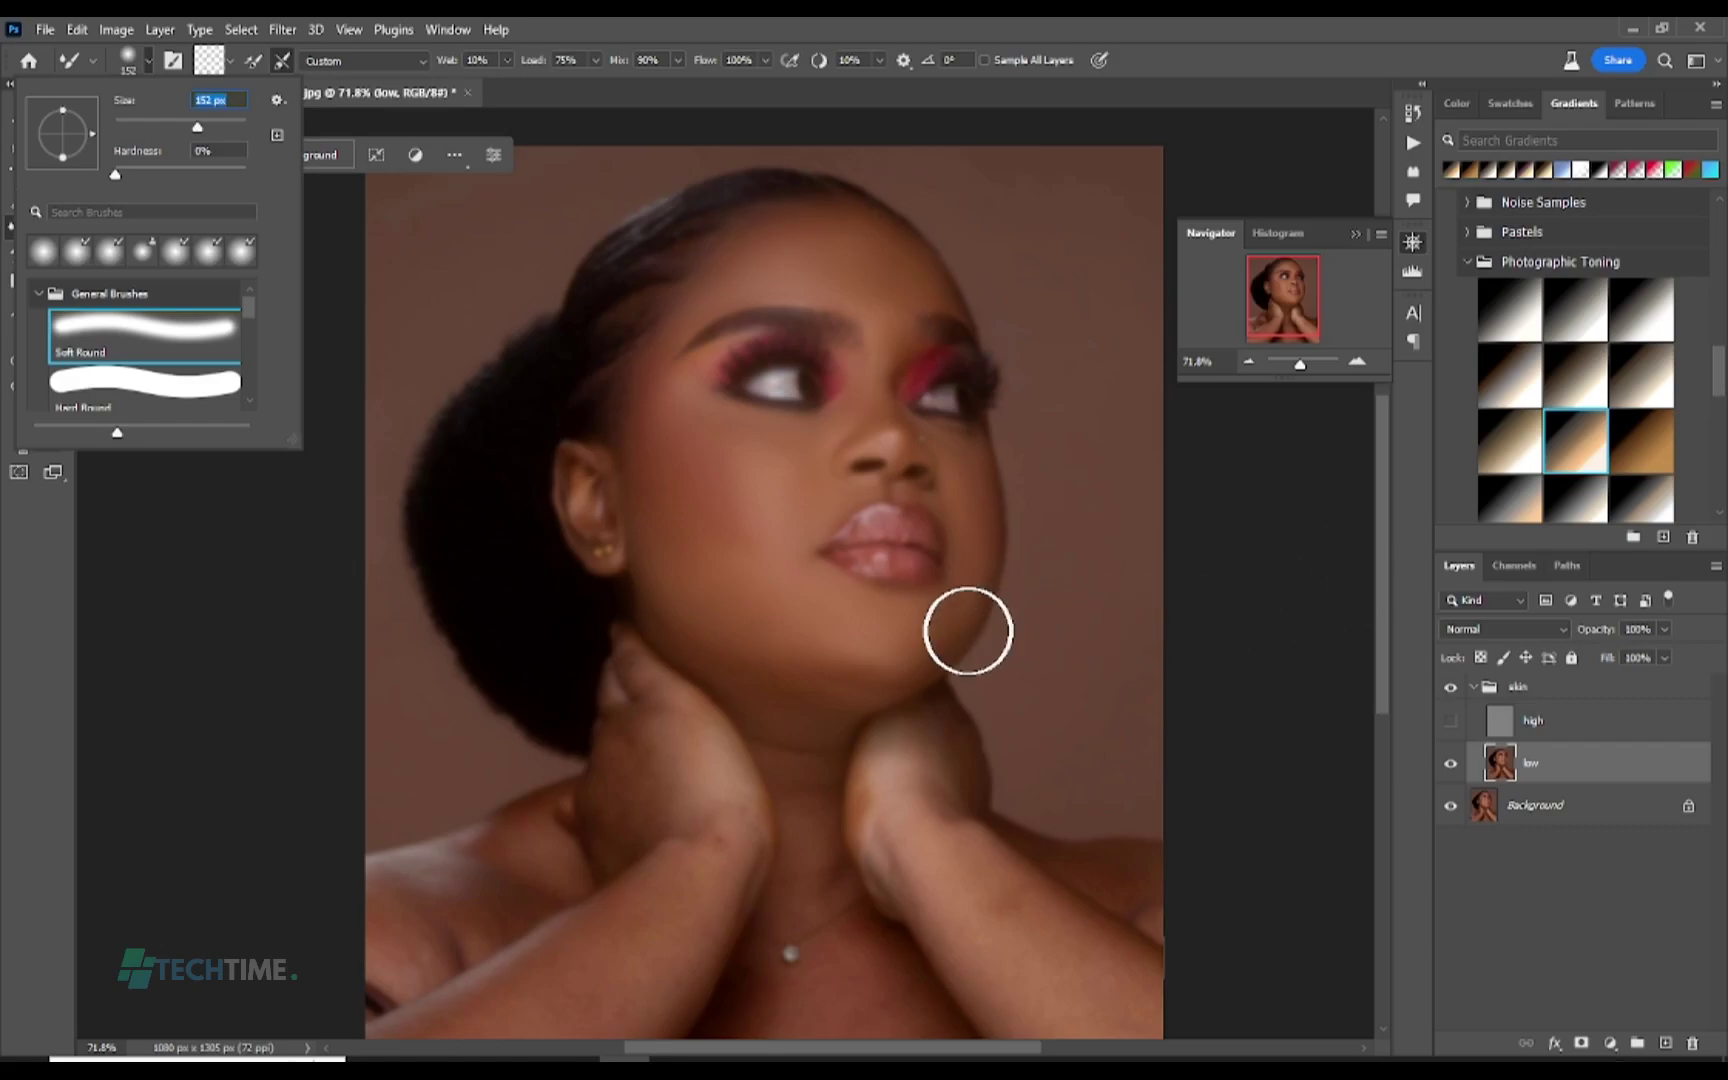
pyautogui.moveTo(1384, 551); pyautogui.dragTo(1386, 603)
pyautogui.moveTo(649, 584)
pyautogui.mouseDown()
pyautogui.moveTo(674, 672)
pyautogui.moveTo(689, 607)
pyautogui.moveTo(699, 673)
pyautogui.moveTo(710, 649)
pyautogui.moveTo(721, 680)
pyautogui.moveTo(710, 740)
pyautogui.moveTo(677, 758)
pyautogui.moveTo(634, 852)
pyautogui.moveTo(601, 878)
pyautogui.moveTo(615, 846)
pyautogui.moveTo(543, 881)
pyautogui.moveTo(599, 797)
pyautogui.moveTo(404, 913)
pyautogui.moveTo(551, 908)
pyautogui.moveTo(532, 922)
pyautogui.moveTo(376, 928)
pyautogui.moveTo(546, 866)
pyautogui.moveTo(677, 764)
pyautogui.moveTo(683, 728)
pyautogui.moveTo(489, 834)
pyautogui.moveTo(637, 837)
pyautogui.moveTo(578, 921)
pyautogui.mouseUp()
pyautogui.moveTo(958, 659)
pyautogui.mouseDown()
pyautogui.moveTo(939, 710)
pyautogui.moveTo(1003, 802)
pyautogui.moveTo(1005, 767)
pyautogui.moveTo(1023, 800)
pyautogui.moveTo(1010, 776)
pyautogui.moveTo(953, 763)
pyautogui.moveTo(1038, 862)
pyautogui.moveTo(1066, 860)
pyautogui.moveTo(1084, 807)
pyautogui.moveTo(1118, 823)
pyautogui.moveTo(1125, 917)
pyautogui.moveTo(1067, 805)
pyautogui.moveTo(932, 705)
pyautogui.moveTo(920, 657)
pyautogui.moveTo(929, 706)
pyautogui.moveTo(903, 630)
pyautogui.mouseUp()
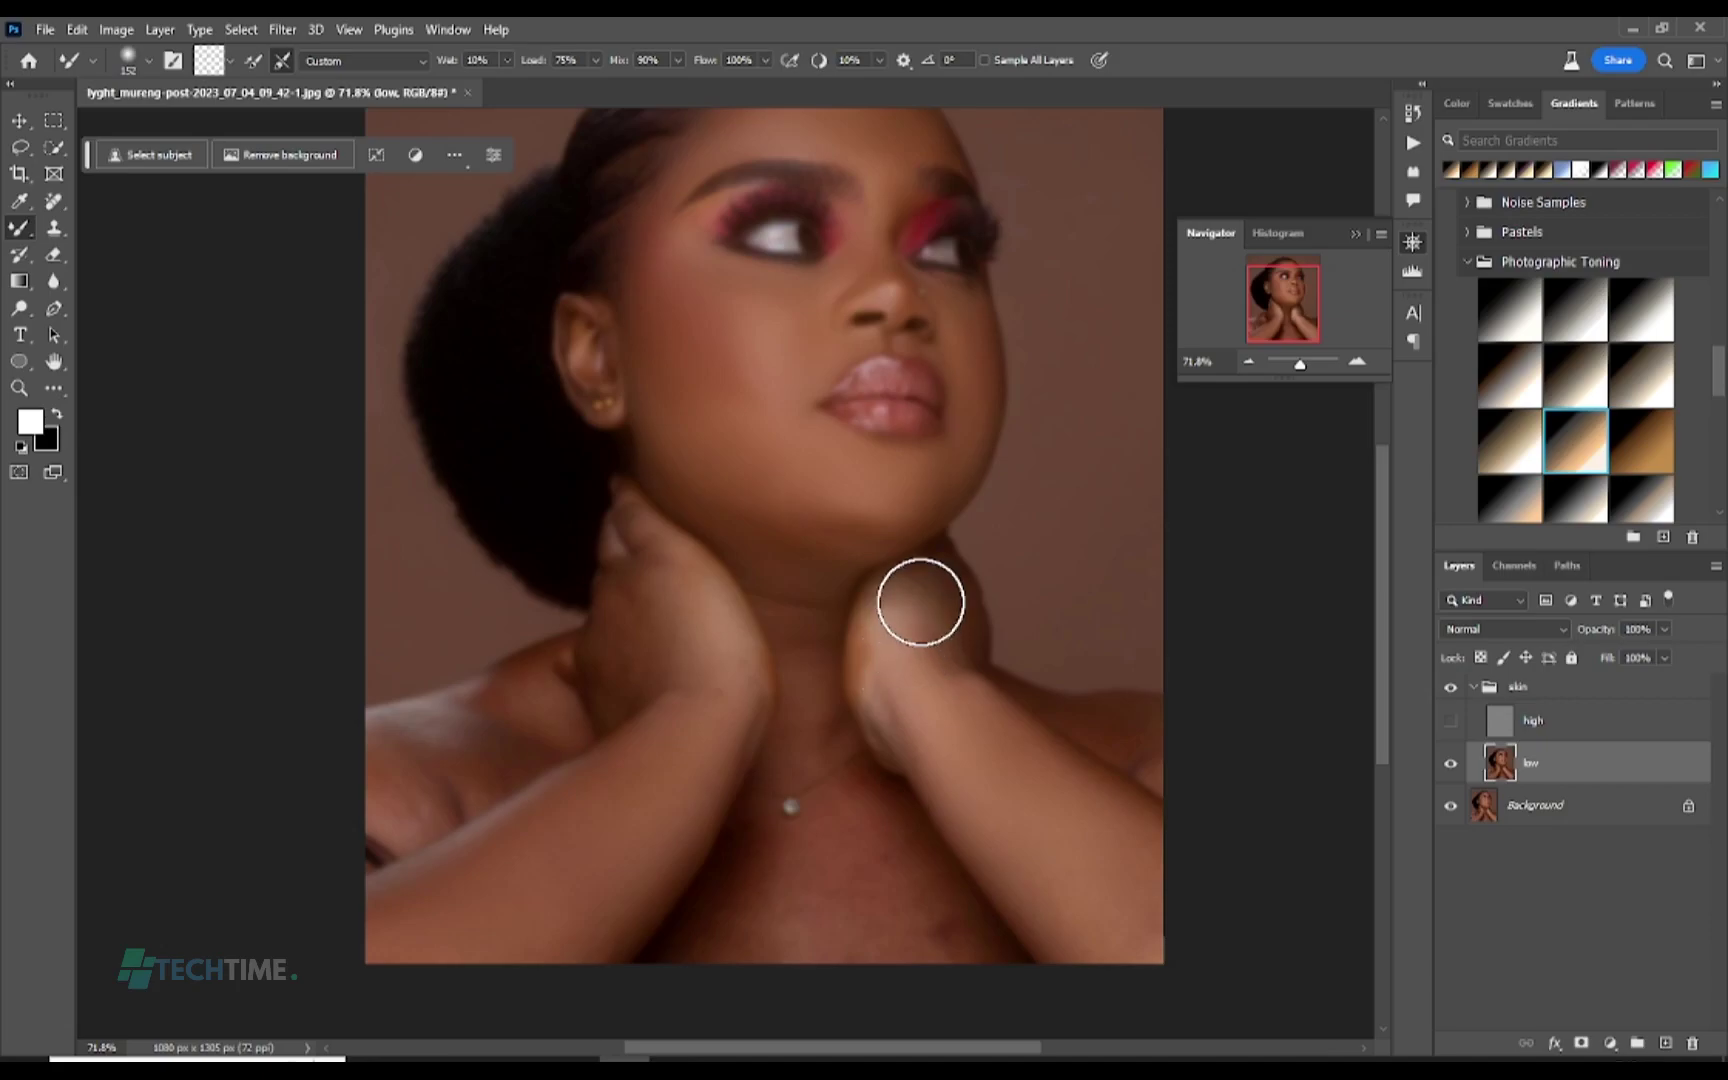
# Step: Smooth the shoulder and chest on the low layer with the 152 px Mixer Brush, checking the blend with the high layer
pyautogui.scroll(-1, 796, 860)
pyautogui.moveTo(526, 646)
pyautogui.mouseDown()
pyautogui.moveTo(433, 722)
pyautogui.moveTo(430, 690)
pyautogui.moveTo(416, 762)
pyautogui.moveTo(417, 693)
pyautogui.moveTo(520, 683)
pyautogui.moveTo(404, 775)
pyautogui.mouseUp()
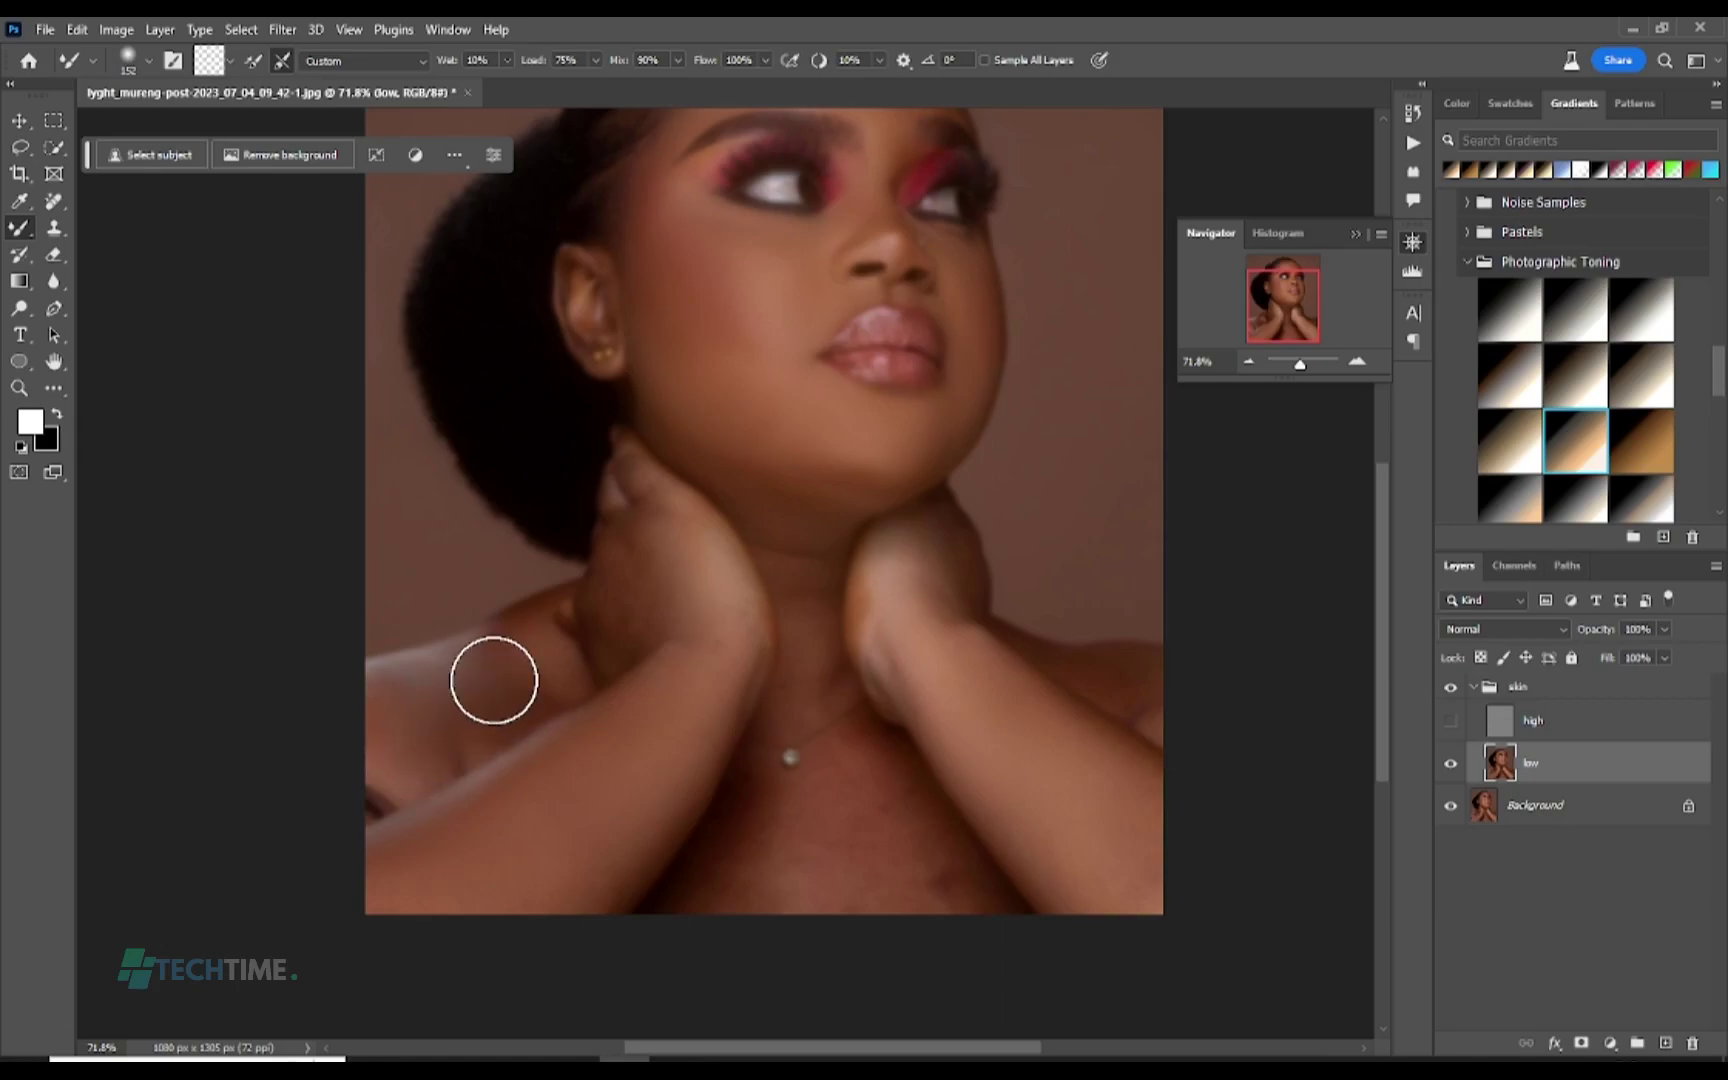
pyautogui.scroll(-1, 896, 764)
pyautogui.moveTo(894, 765)
pyautogui.mouseDown()
pyautogui.moveTo(853, 635)
pyautogui.moveTo(835, 768)
pyautogui.moveTo(915, 855)
pyautogui.moveTo(934, 848)
pyautogui.moveTo(937, 801)
pyautogui.moveTo(947, 827)
pyautogui.moveTo(927, 846)
pyautogui.moveTo(841, 767)
pyautogui.moveTo(776, 787)
pyautogui.moveTo(717, 840)
pyautogui.moveTo(935, 838)
pyautogui.moveTo(868, 834)
pyautogui.moveTo(923, 827)
pyautogui.moveTo(874, 746)
pyautogui.mouseUp()
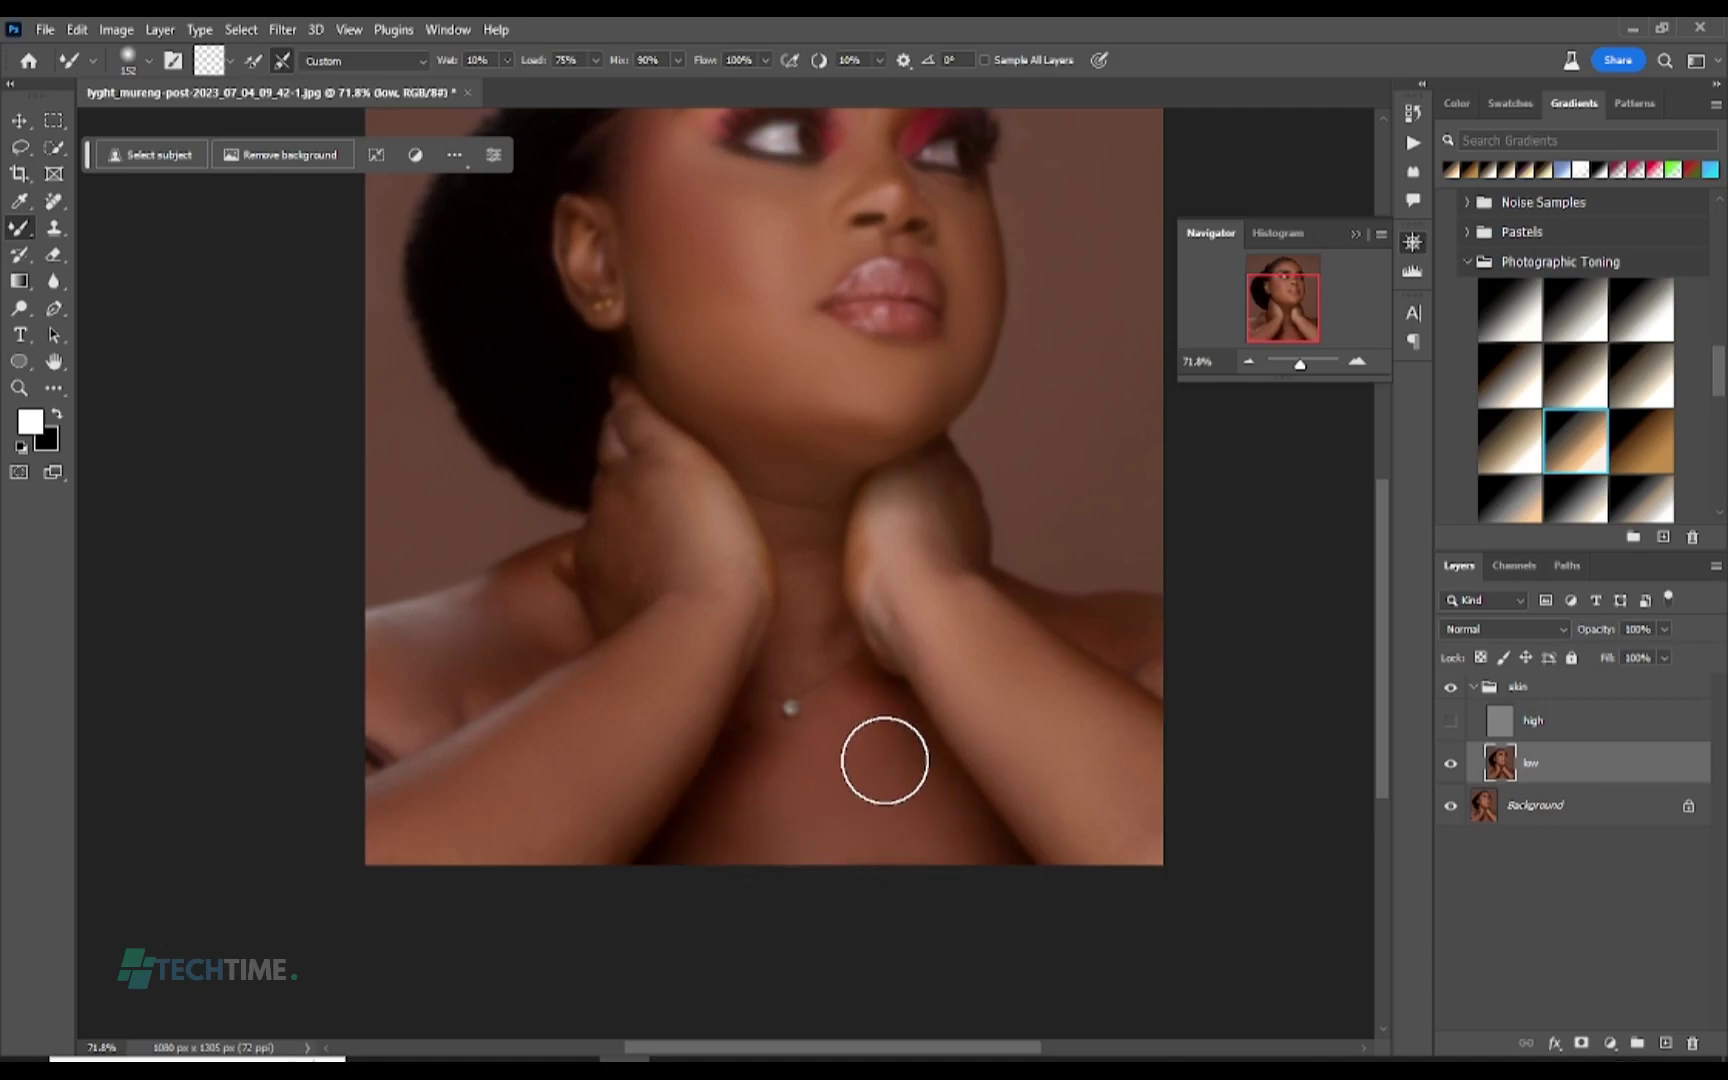
pyautogui.click(1452, 722)
pyautogui.scroll(1, 1018, 721)
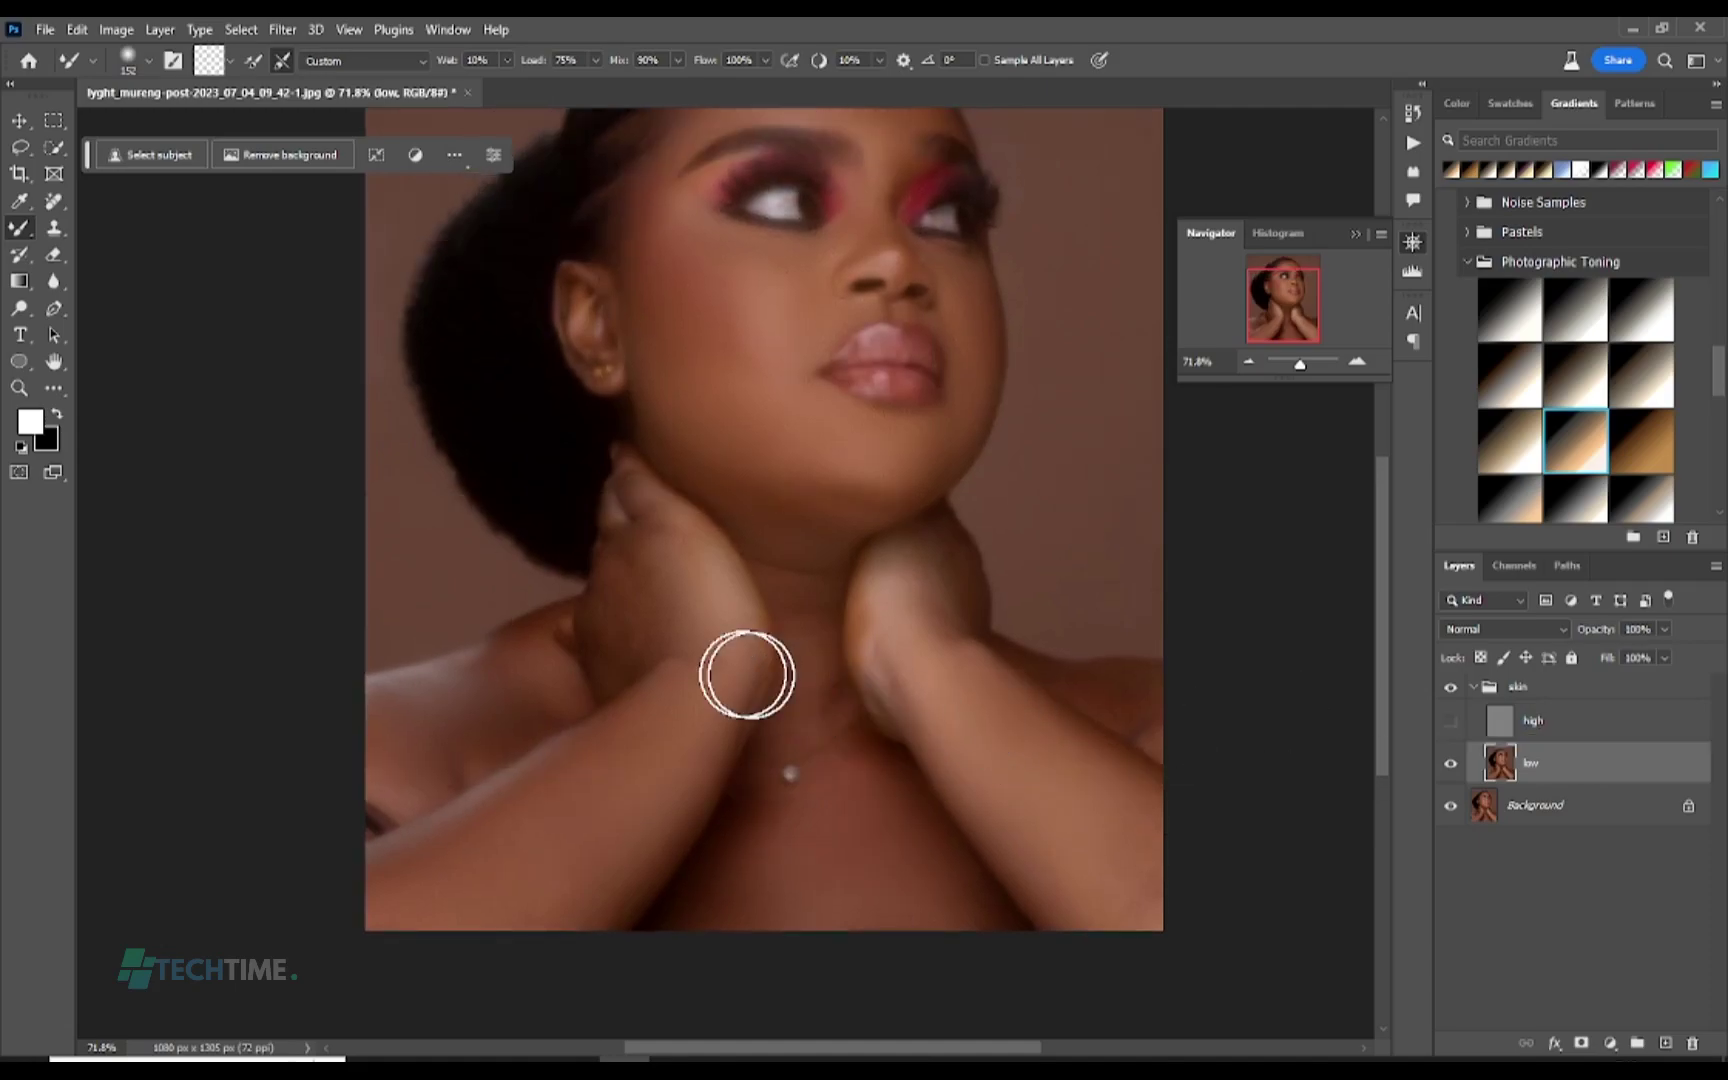
# Step: Reduce the Mixer Brush to 94 px and refine the hands, neck, far shoulder and jawline on the low layer
pyautogui.click(149, 66)
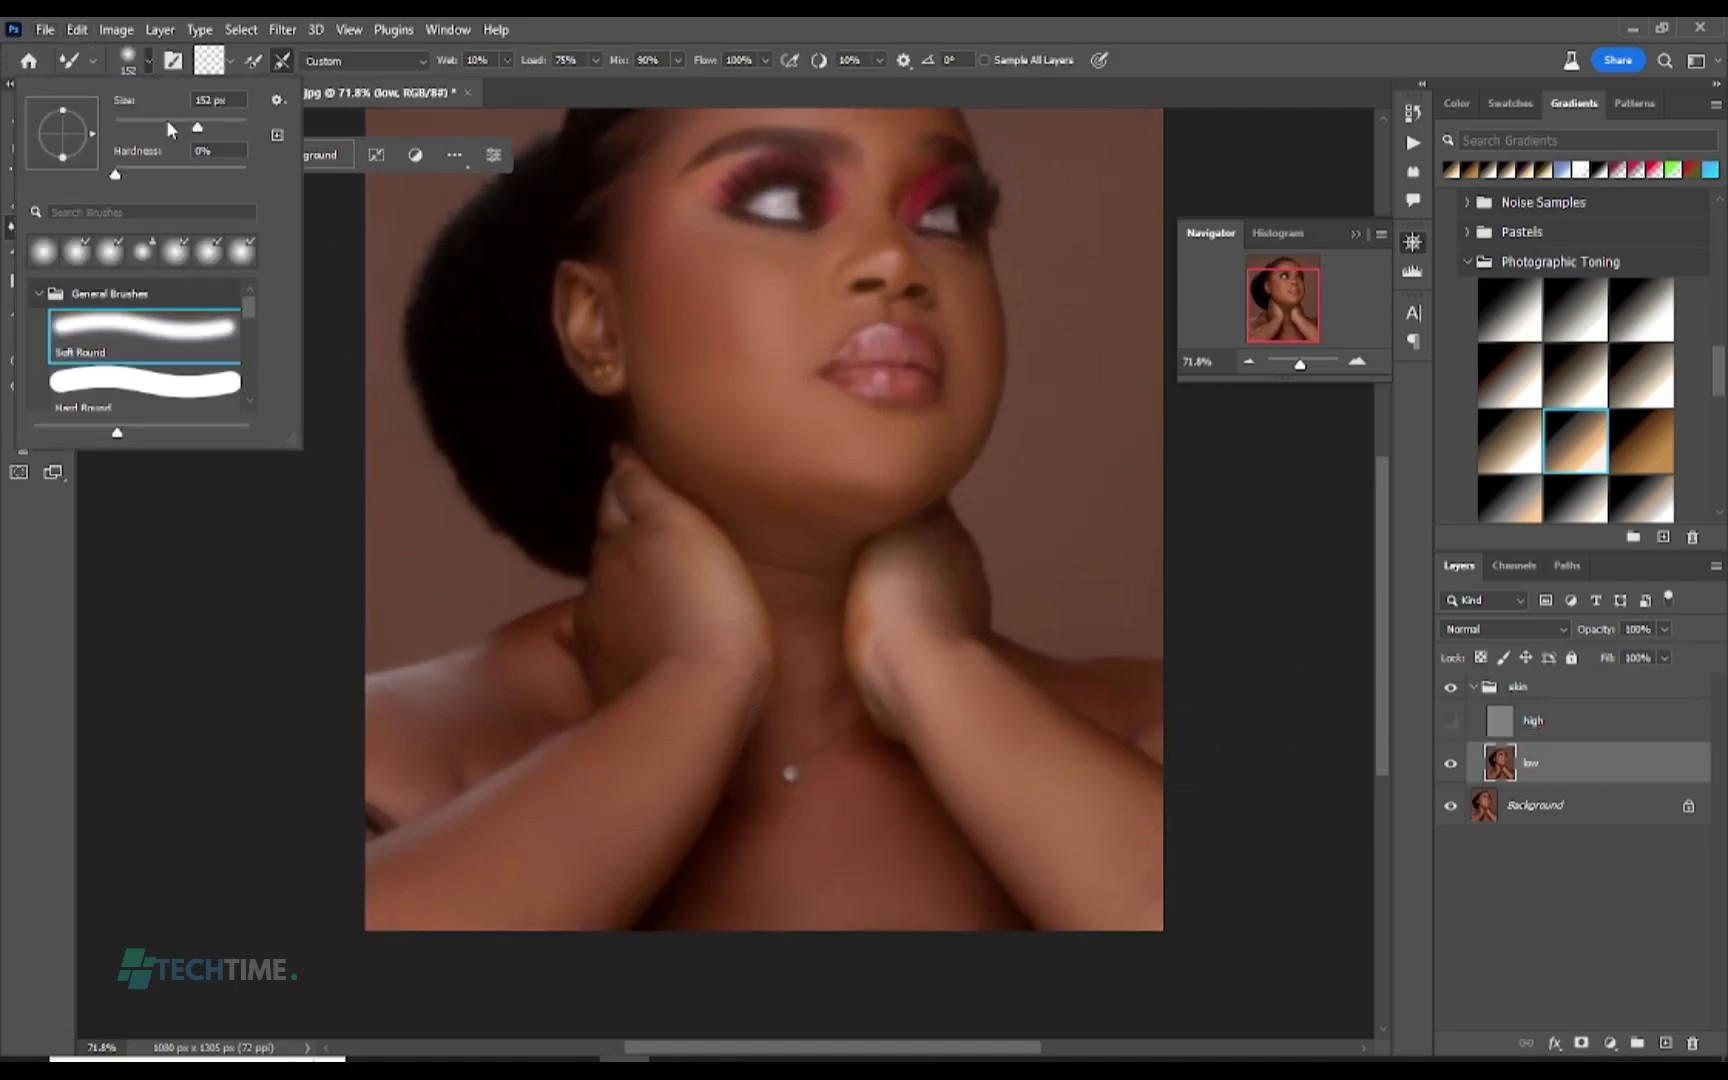
pyautogui.moveTo(630, 574)
pyautogui.mouseDown()
pyautogui.moveTo(598, 673)
pyautogui.moveTo(760, 647)
pyautogui.moveTo(765, 605)
pyautogui.moveTo(797, 595)
pyautogui.moveTo(824, 672)
pyautogui.moveTo(806, 739)
pyautogui.moveTo(805, 696)
pyautogui.moveTo(793, 719)
pyautogui.moveTo(860, 748)
pyautogui.moveTo(835, 816)
pyautogui.moveTo(758, 795)
pyautogui.moveTo(737, 892)
pyautogui.moveTo(707, 910)
pyautogui.moveTo(815, 914)
pyautogui.moveTo(742, 912)
pyautogui.moveTo(852, 763)
pyautogui.mouseUp()
pyautogui.moveTo(1051, 675)
pyautogui.mouseDown()
pyautogui.moveTo(1143, 721)
pyautogui.moveTo(1034, 679)
pyautogui.moveTo(1133, 708)
pyautogui.mouseUp()
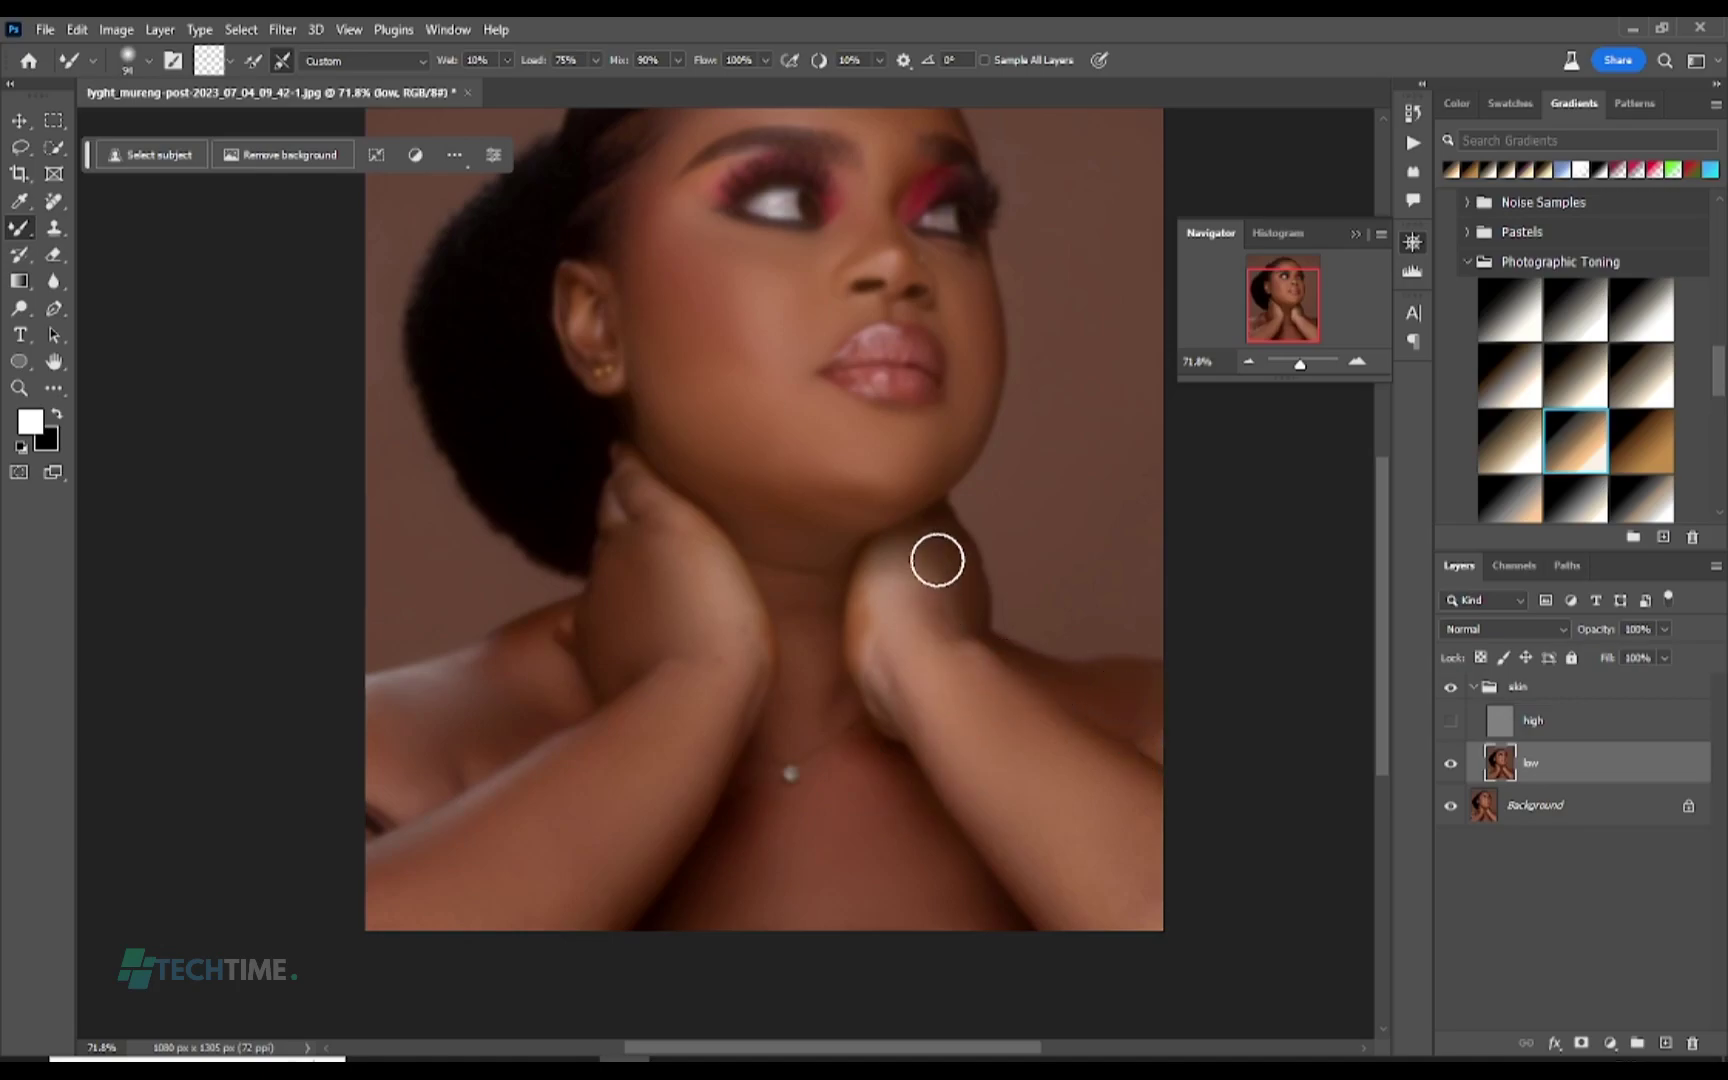
pyautogui.moveTo(943, 585)
pyautogui.mouseDown()
pyautogui.moveTo(910, 555)
pyautogui.moveTo(883, 640)
pyautogui.moveTo(891, 610)
pyautogui.moveTo(802, 555)
pyautogui.moveTo(818, 545)
pyautogui.moveTo(741, 478)
pyautogui.mouseUp()
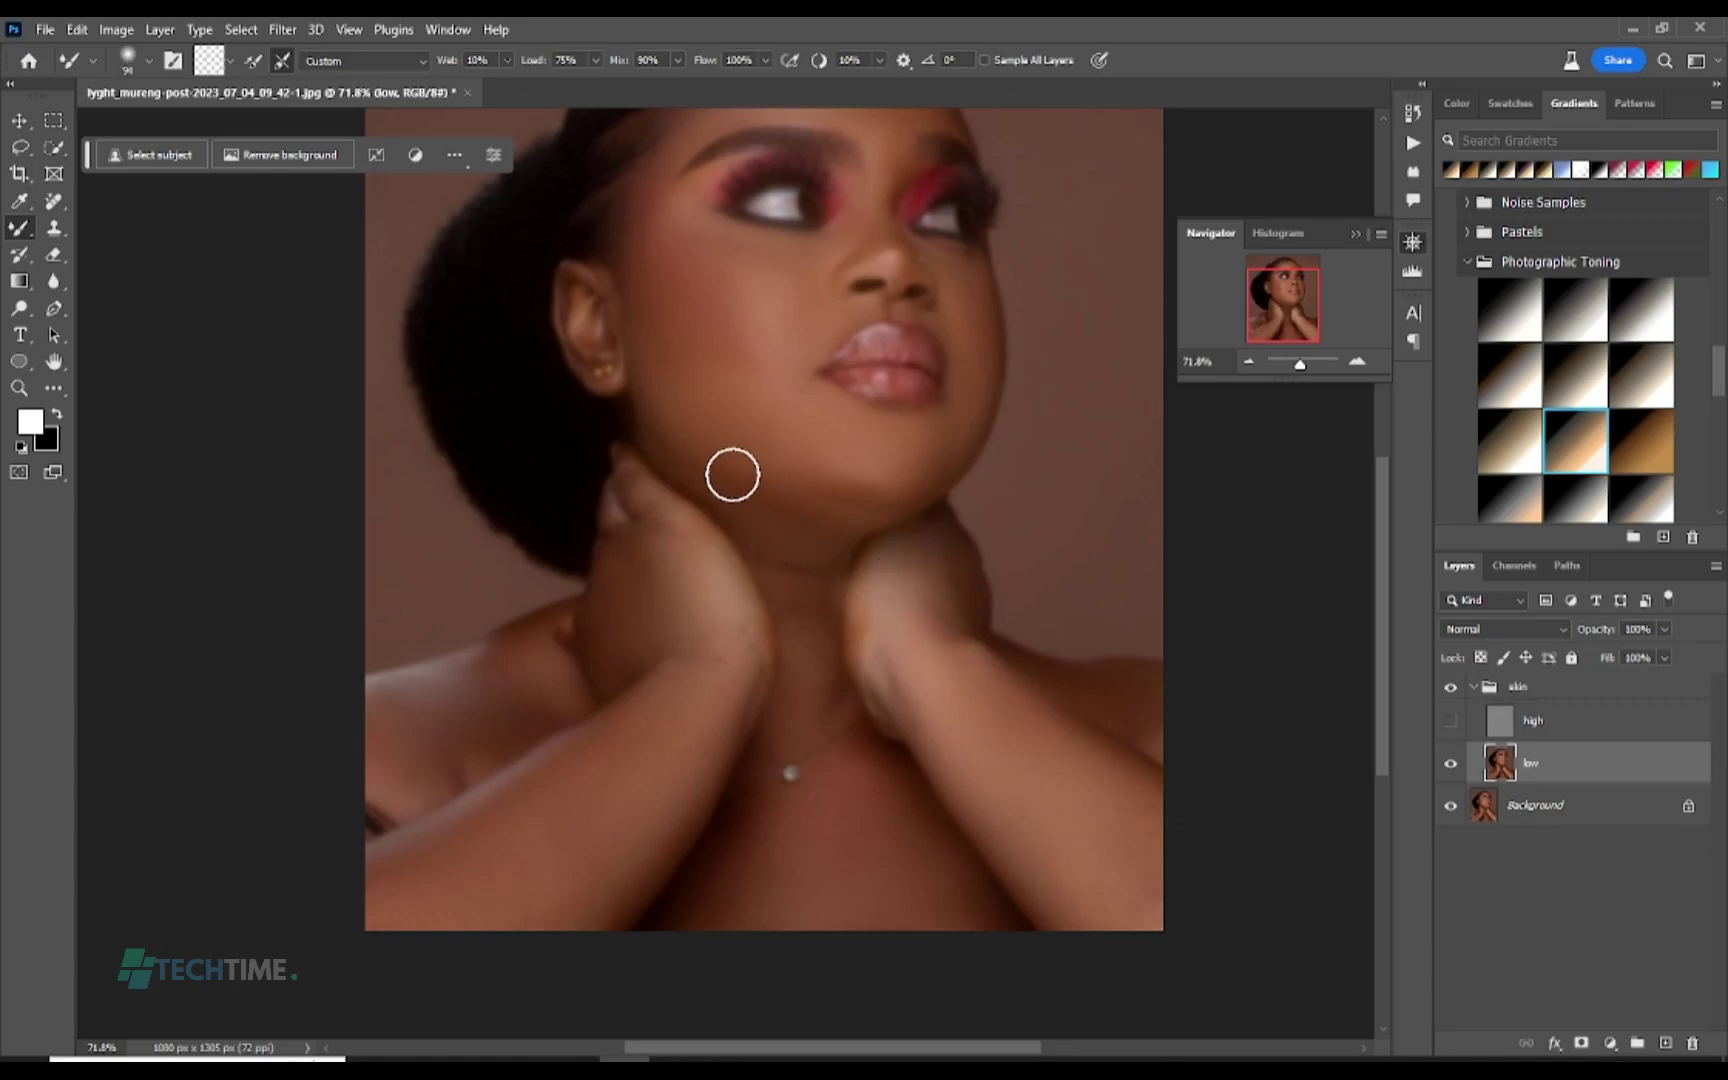
# Step: Inspect the smoothed low layer up close and turn the high layer's visibility back on
pyautogui.scroll(4, 998, 640)
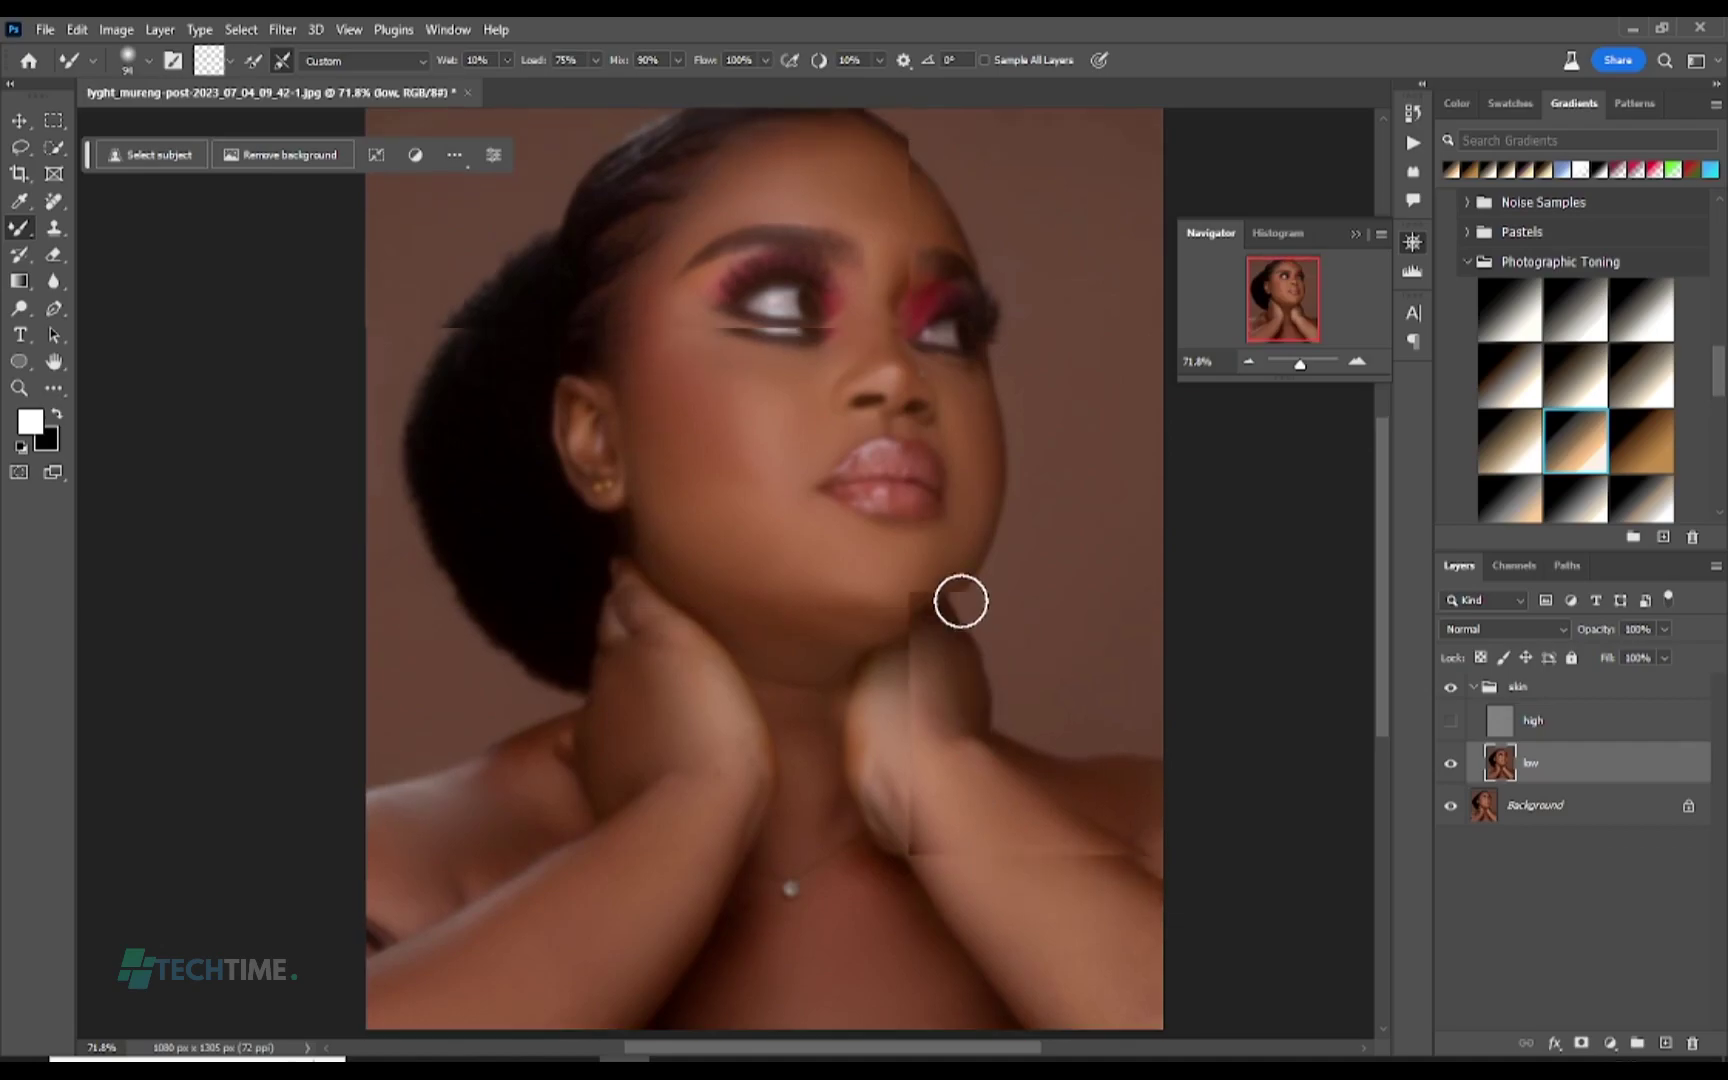
pyautogui.scroll(-2, 956, 602)
pyautogui.scroll(3, 939, 600)
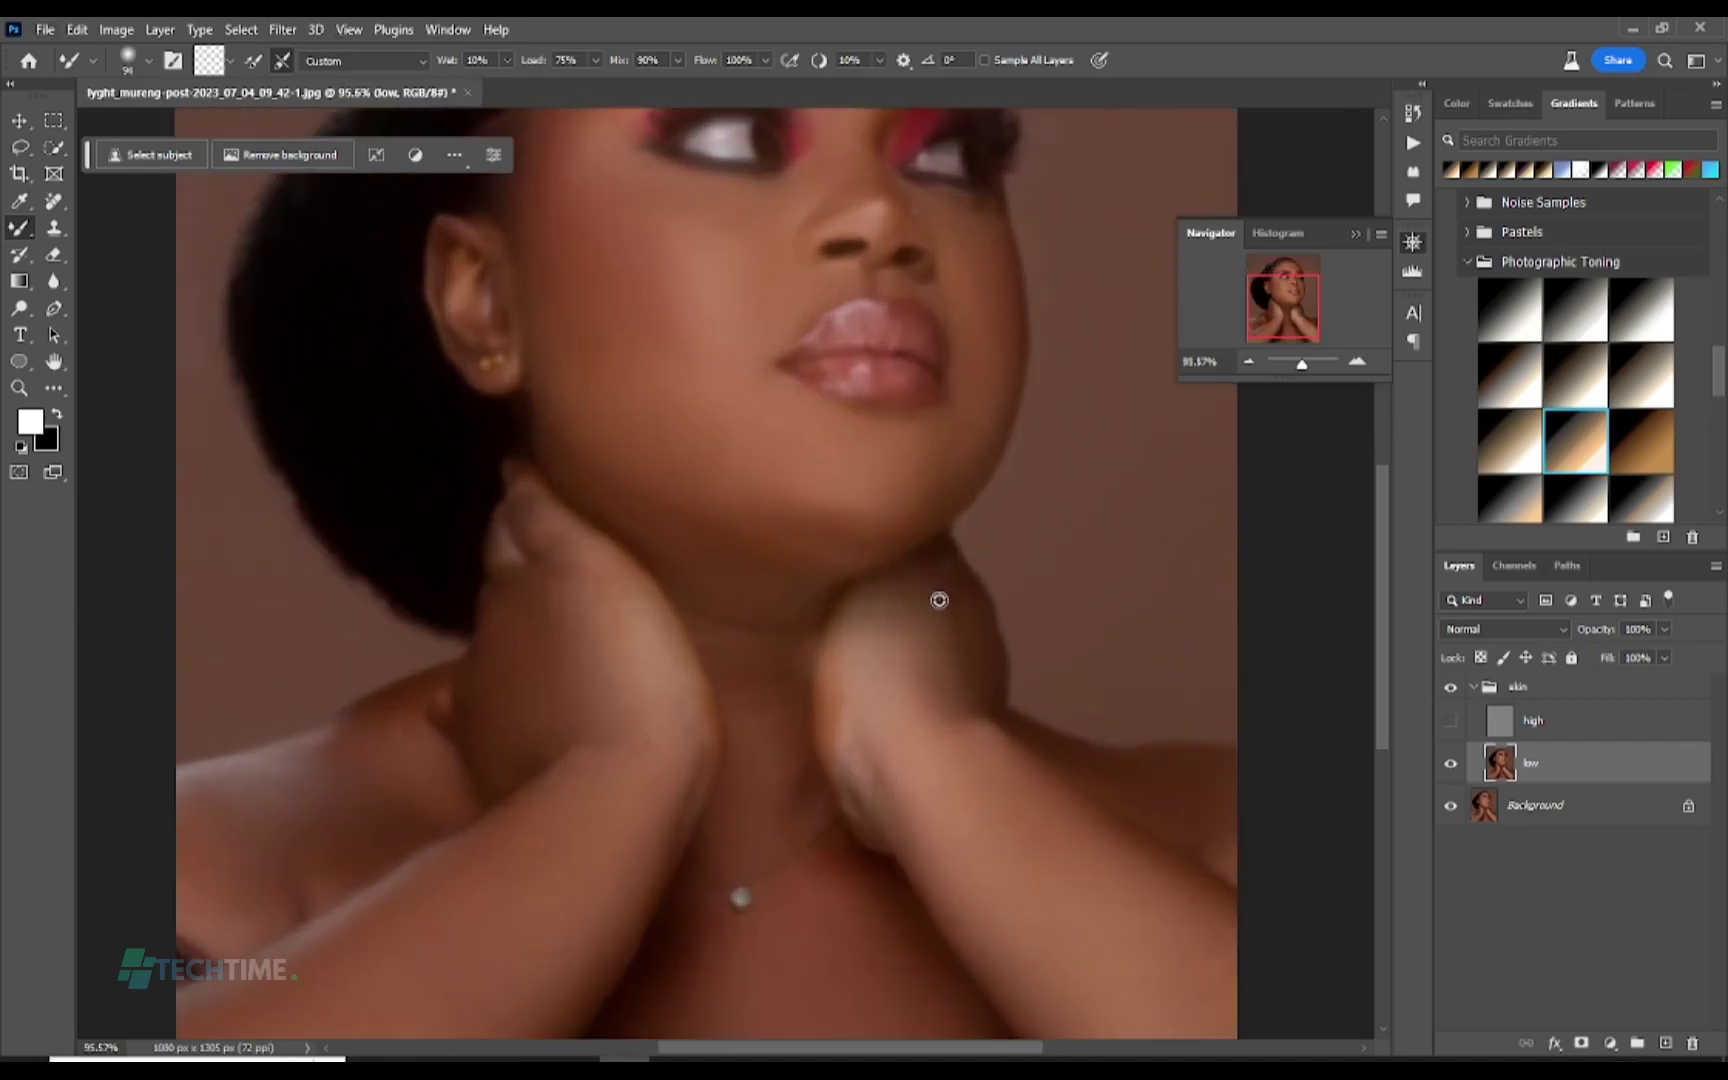
pyautogui.scroll(-2, 939, 600)
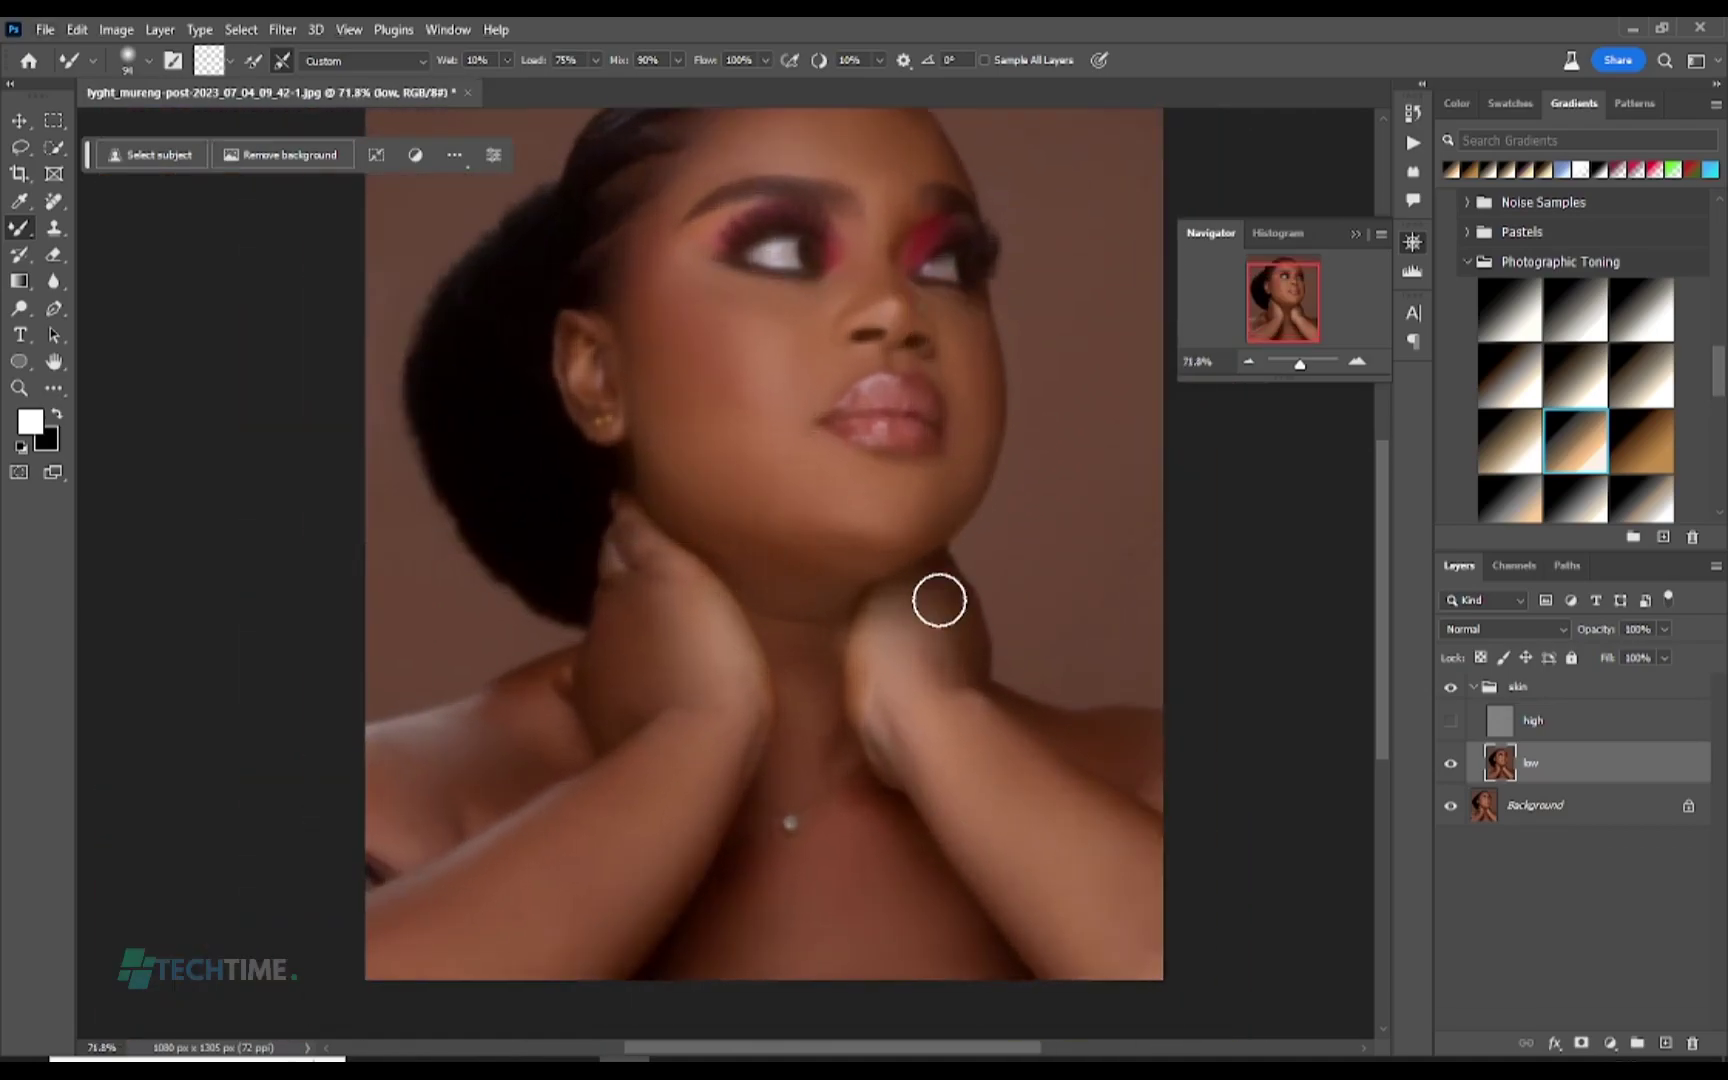
pyautogui.scroll(2, 937, 598)
pyautogui.click(1451, 721)
pyautogui.scroll(-1, 1102, 721)
pyautogui.scroll(1, 1099, 717)
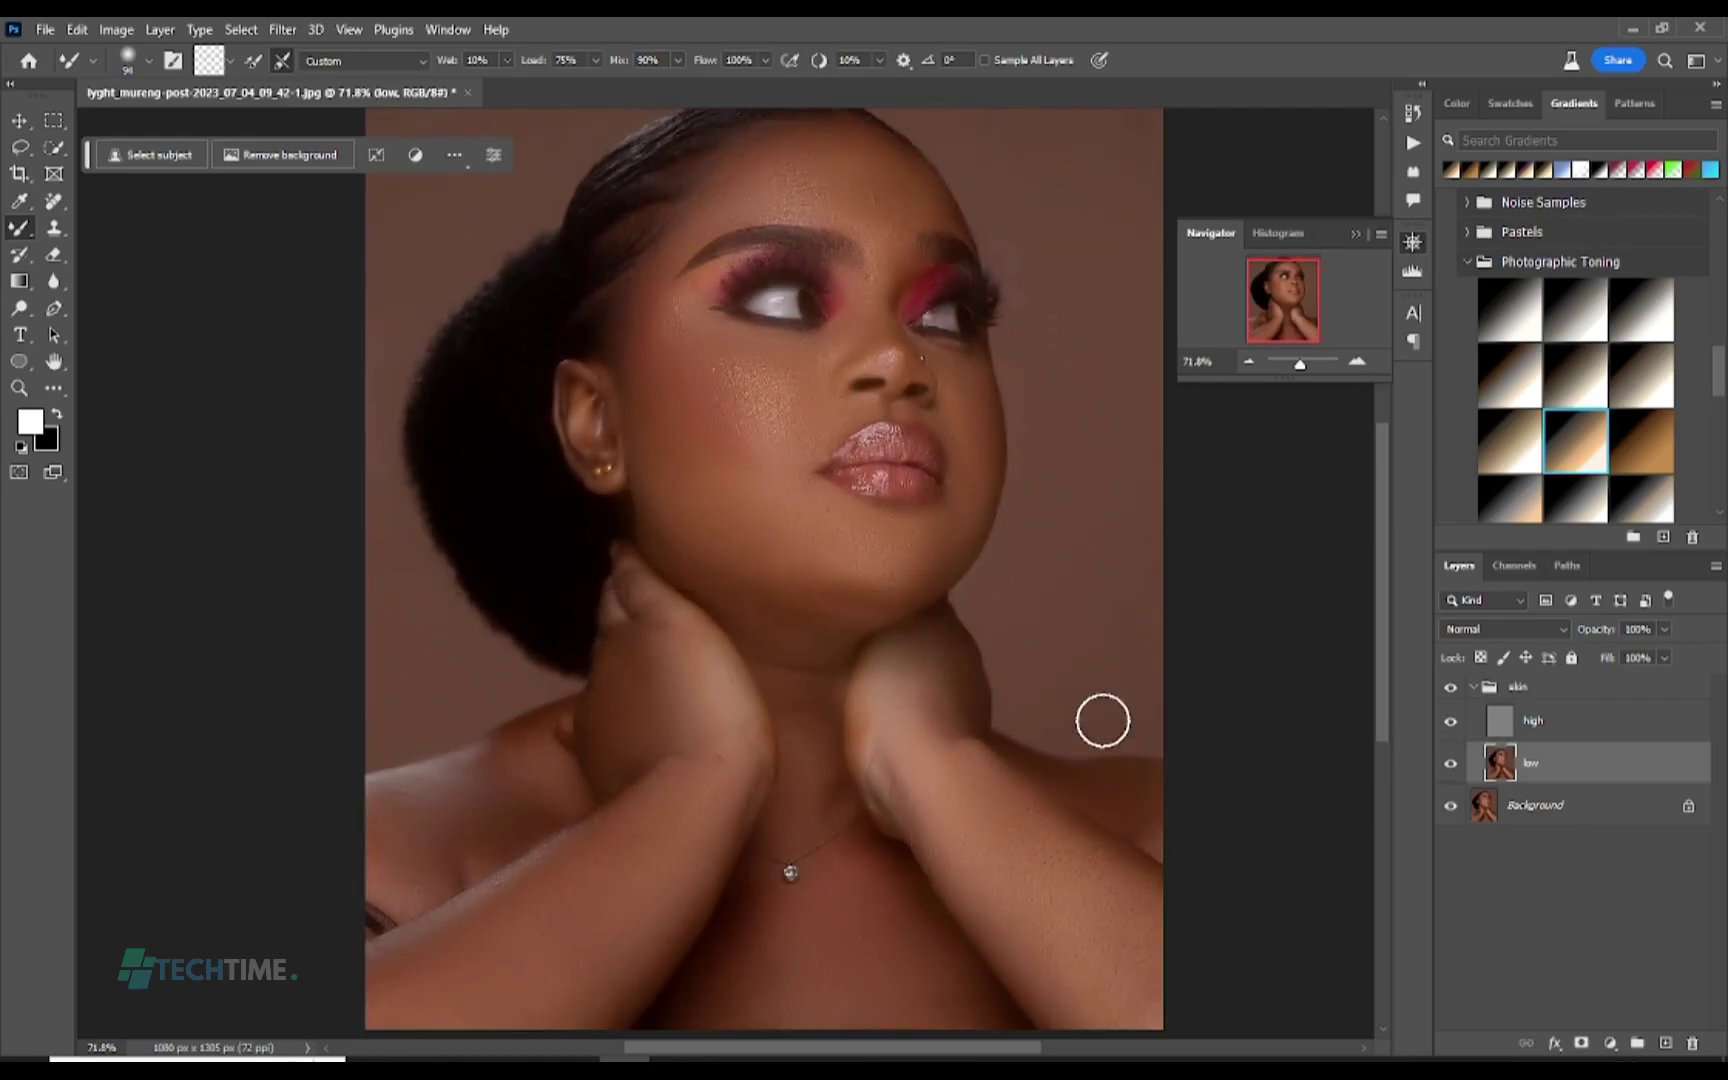
# Step: Compare the portrait with and without the skin group's retouching and look over the face, arms and chest
pyautogui.click(1451, 687)
pyautogui.click(1451, 687)
pyautogui.click(1451, 687)
pyautogui.click(1451, 687)
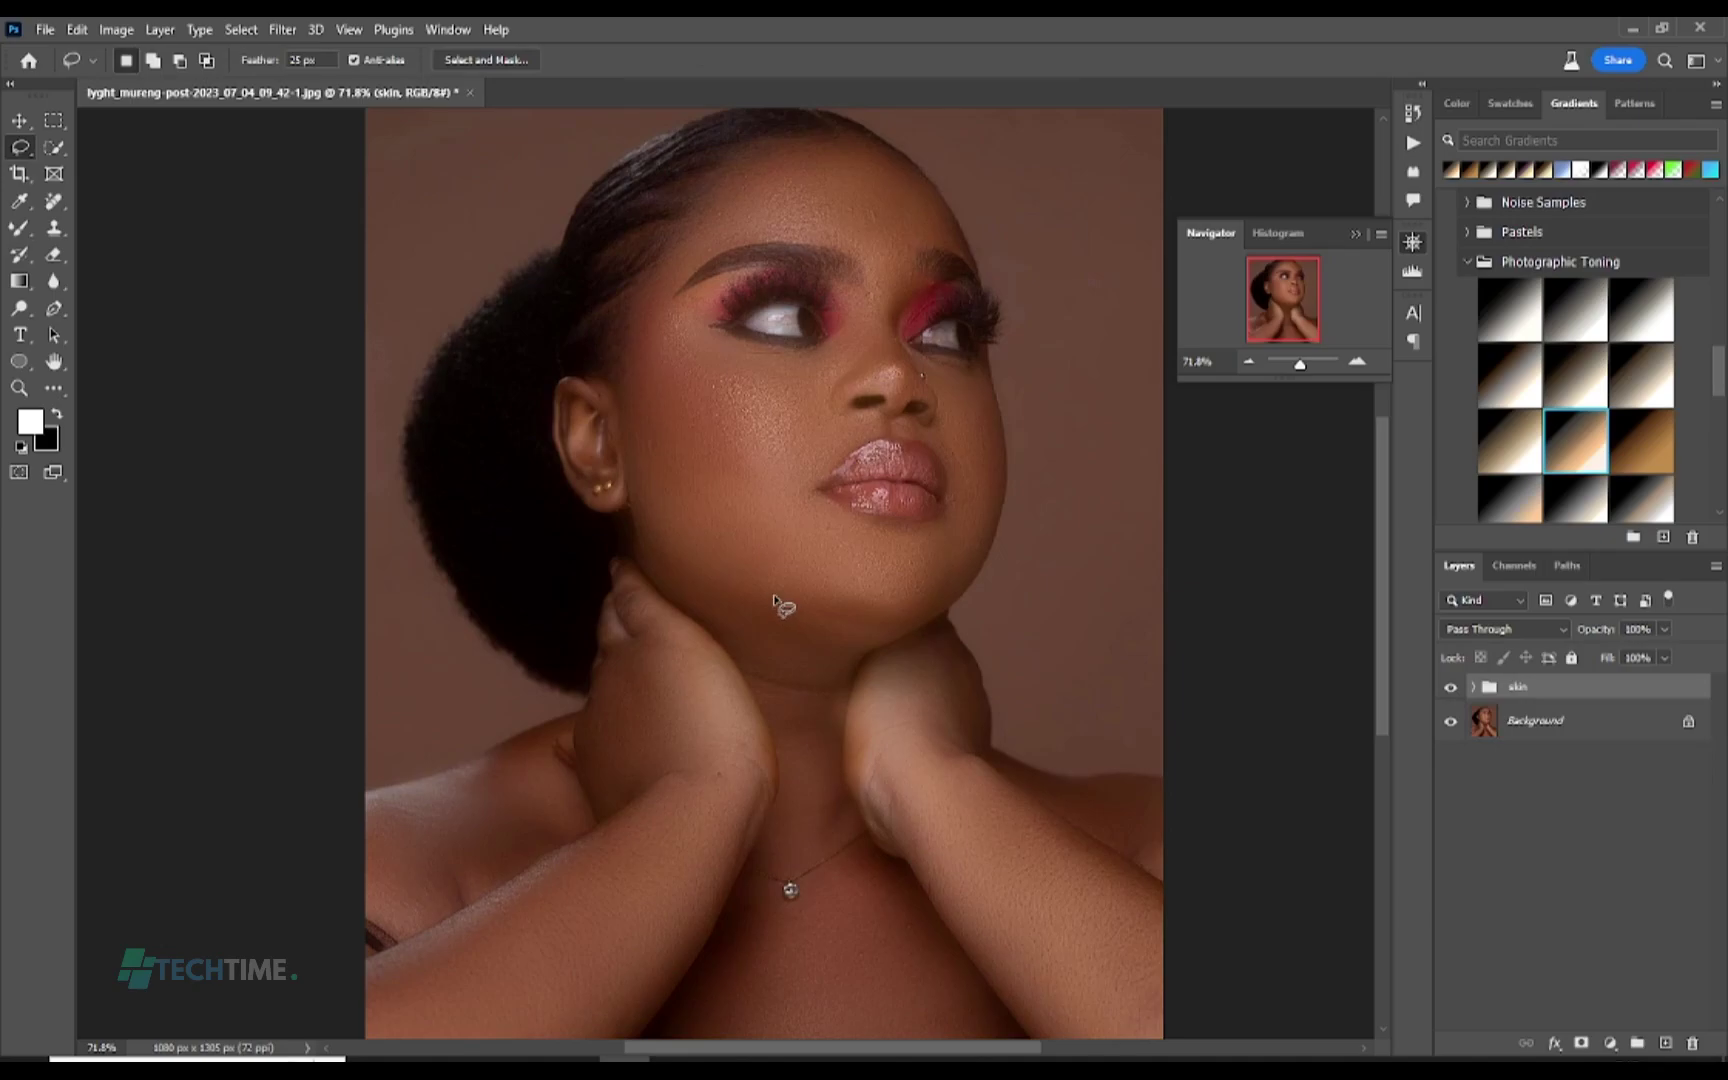
pyautogui.scroll(-2, 775, 600)
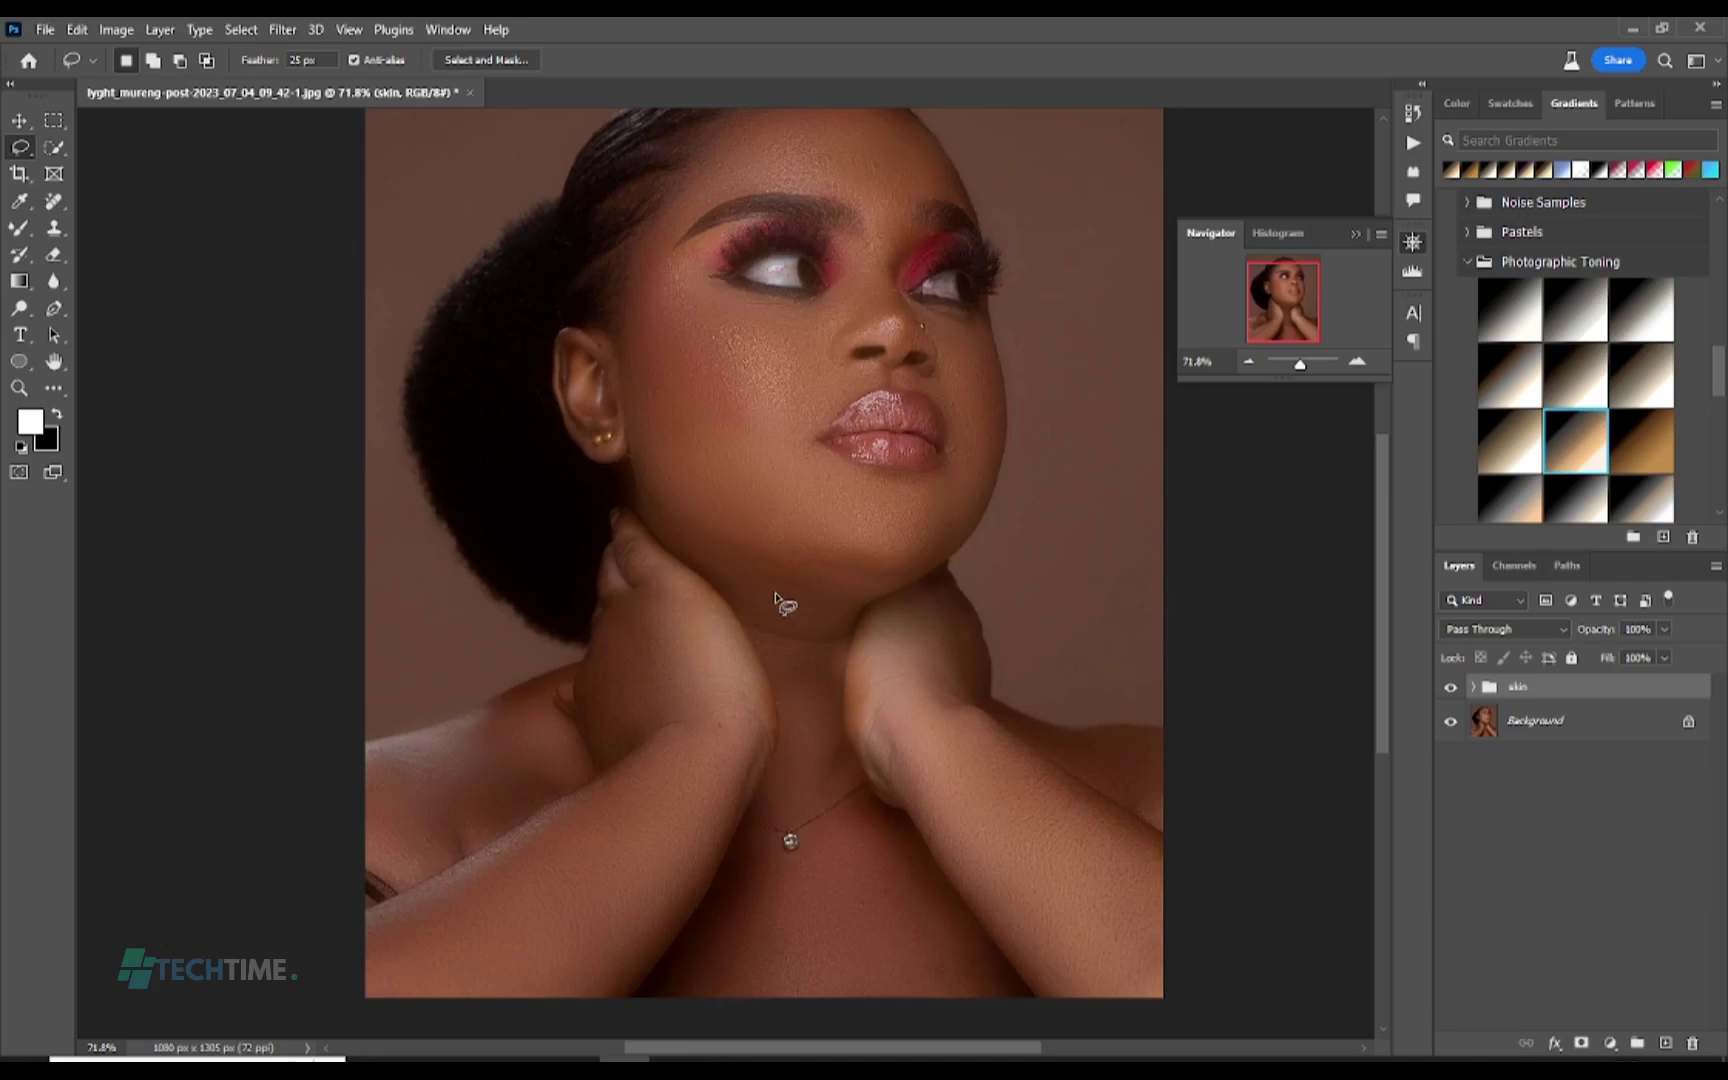
pyautogui.scroll(2, 775, 600)
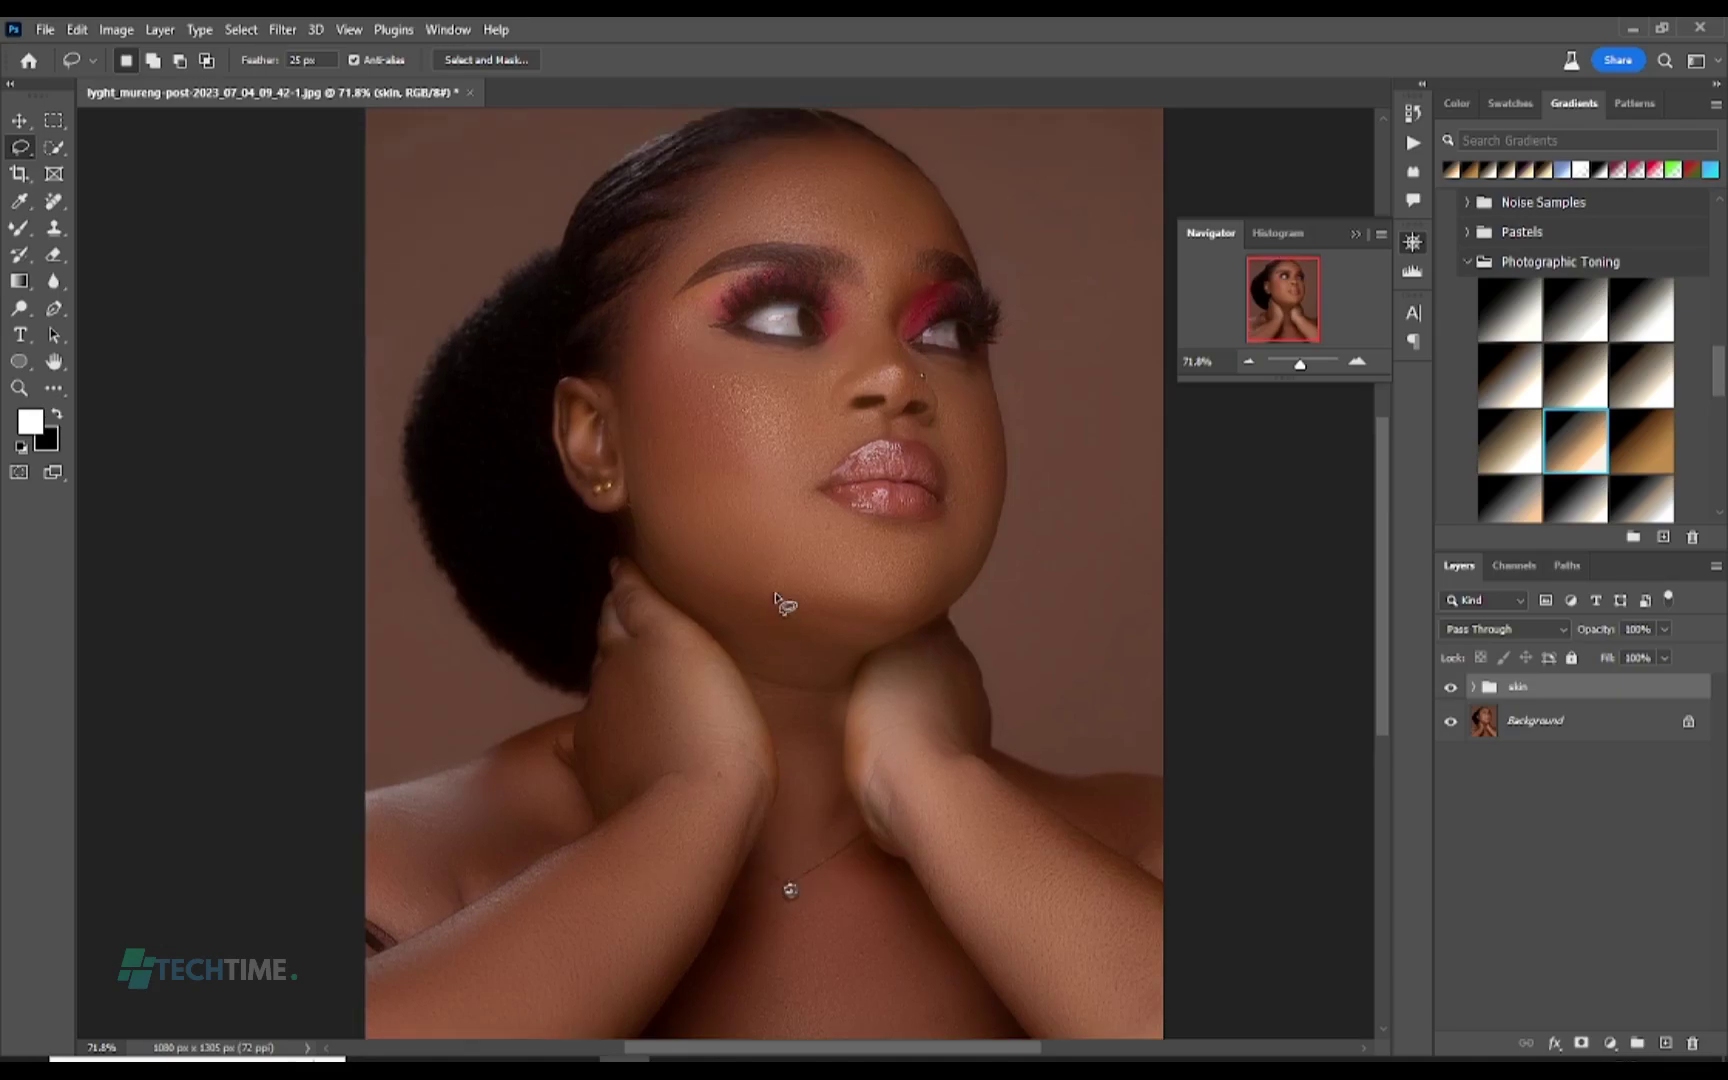